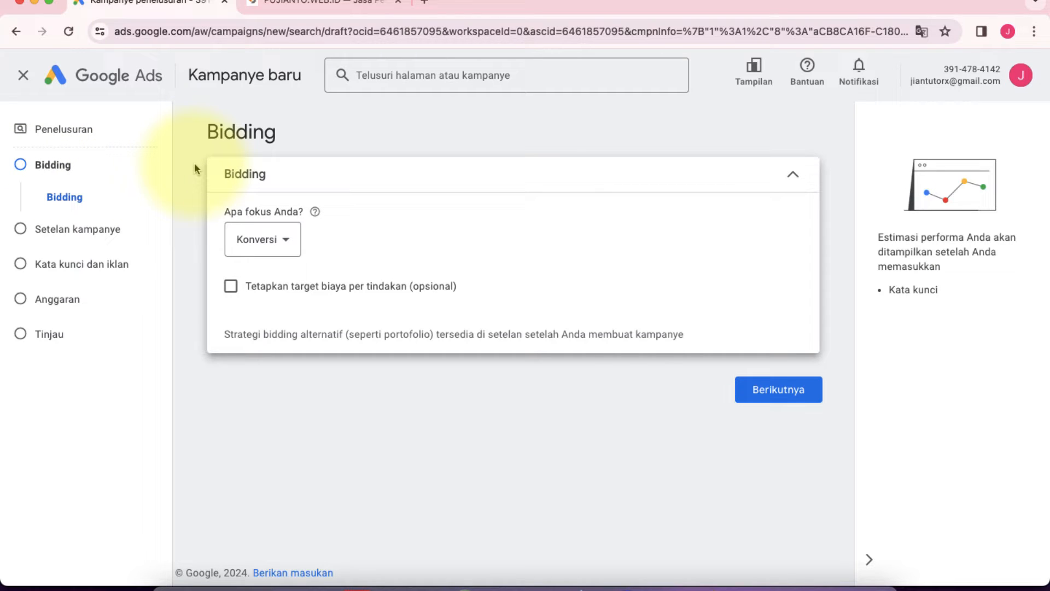
Step: Review the focus options available for the campaign's bidding
click(285, 243)
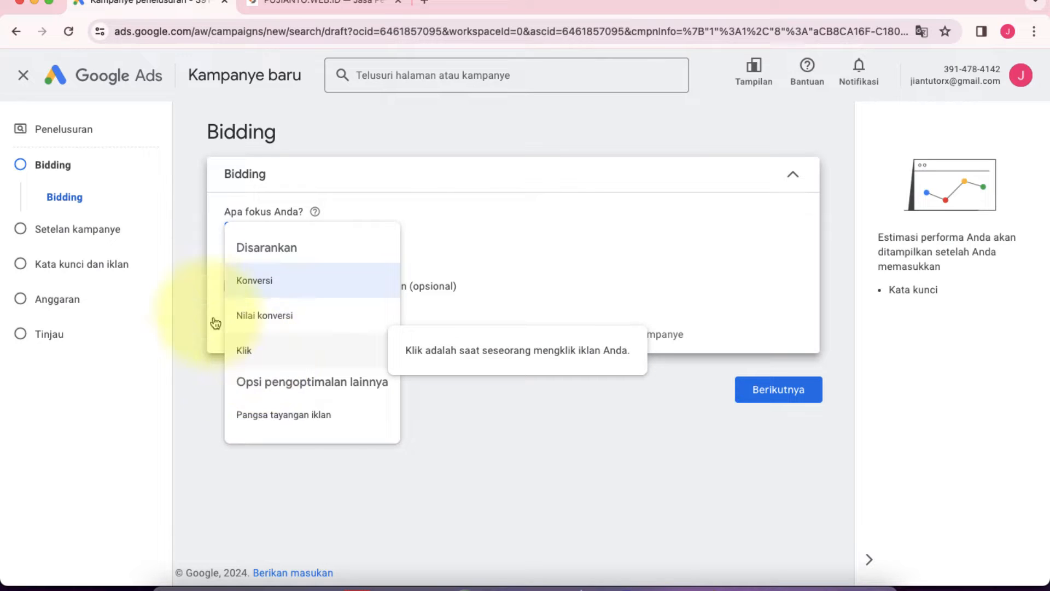
click(198, 294)
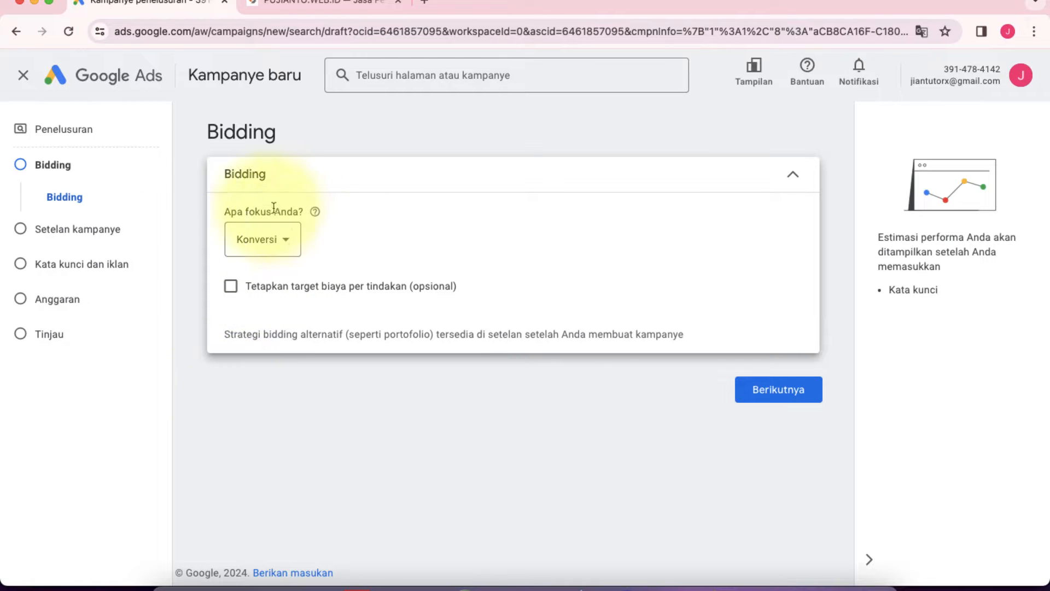
Step: Examine the pujianto.web.id homepage with its WhatsApp consultation link, and return to the campaign's bidding page
click(345, 4)
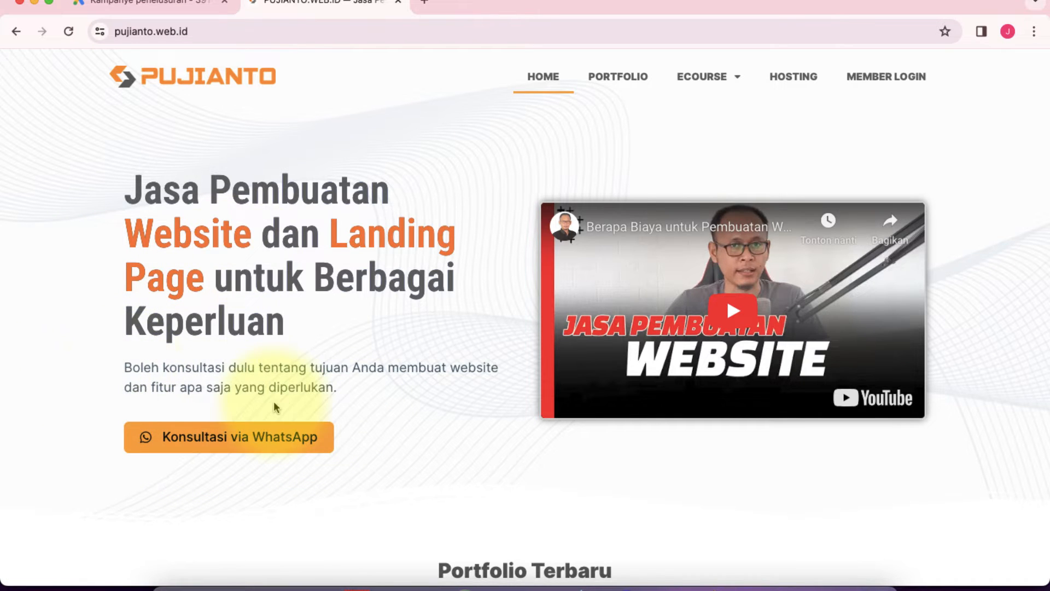
scroll(277, 394, down, 4)
scroll(273, 402, up, 4)
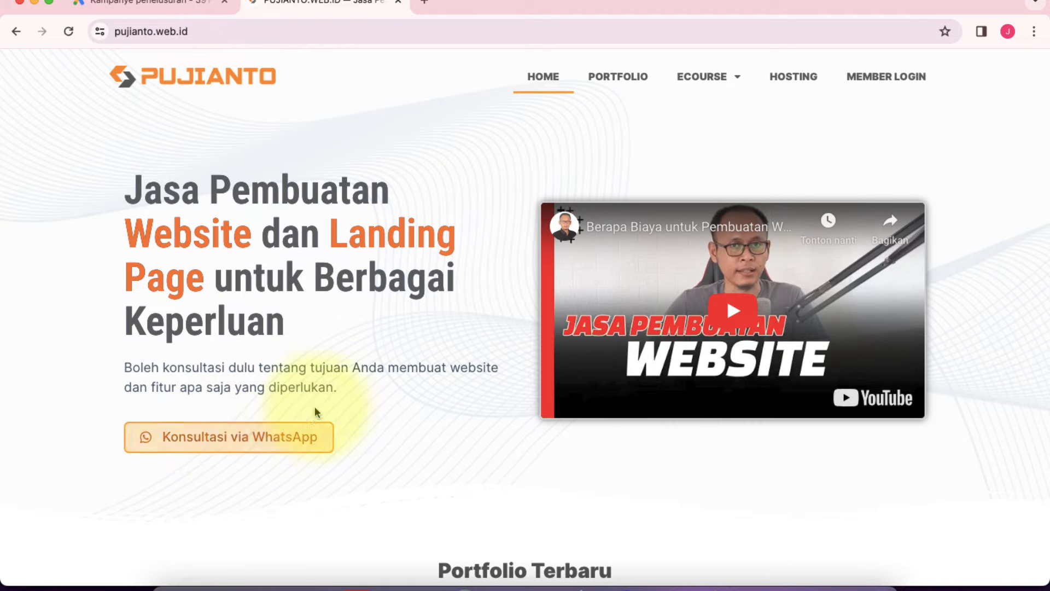
scroll(335, 382, down, 2)
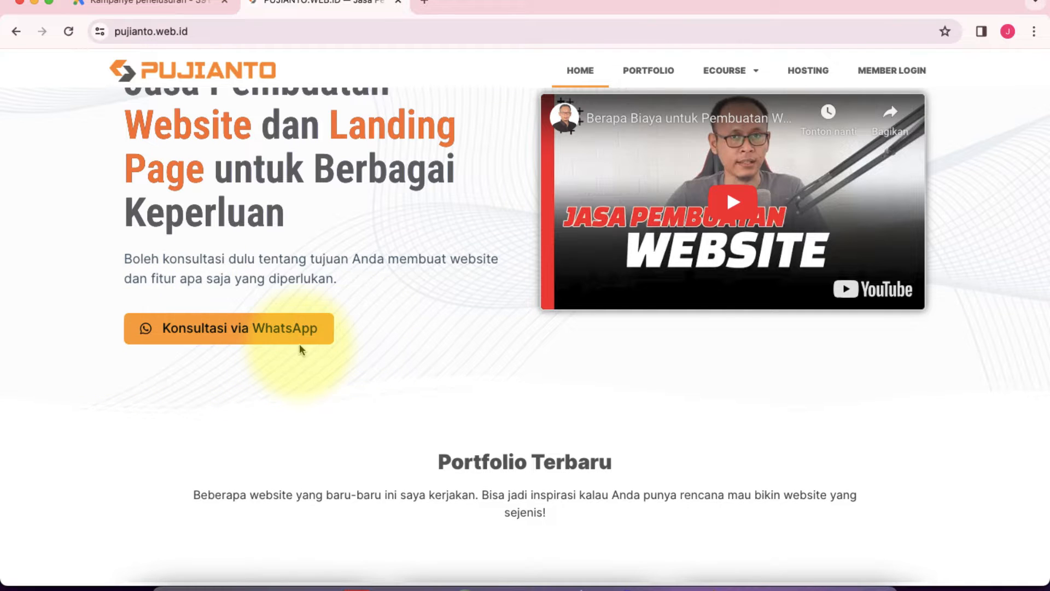
scroll(333, 93, up, 5)
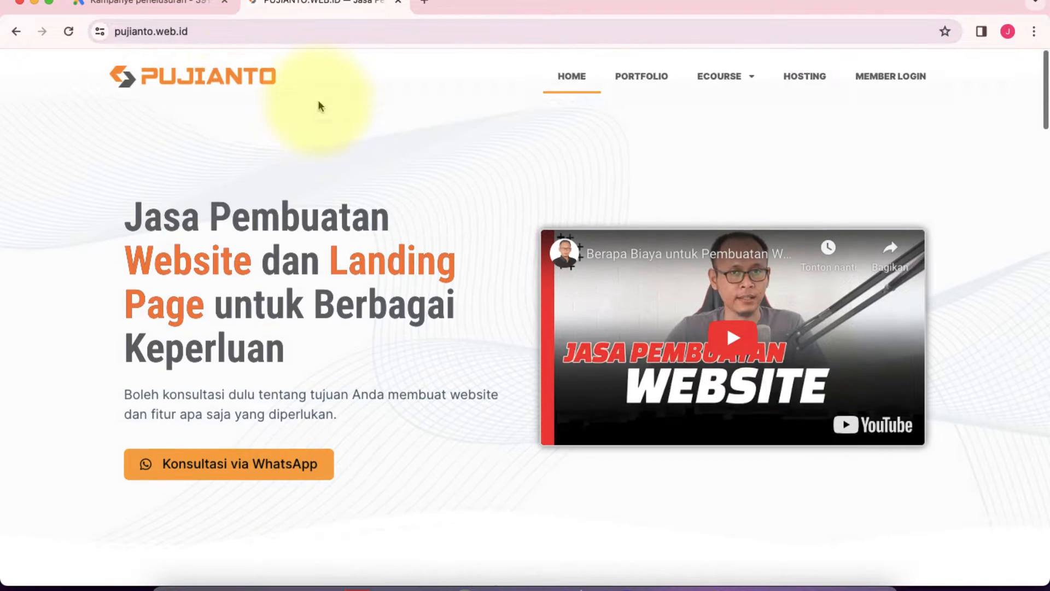
click(152, 6)
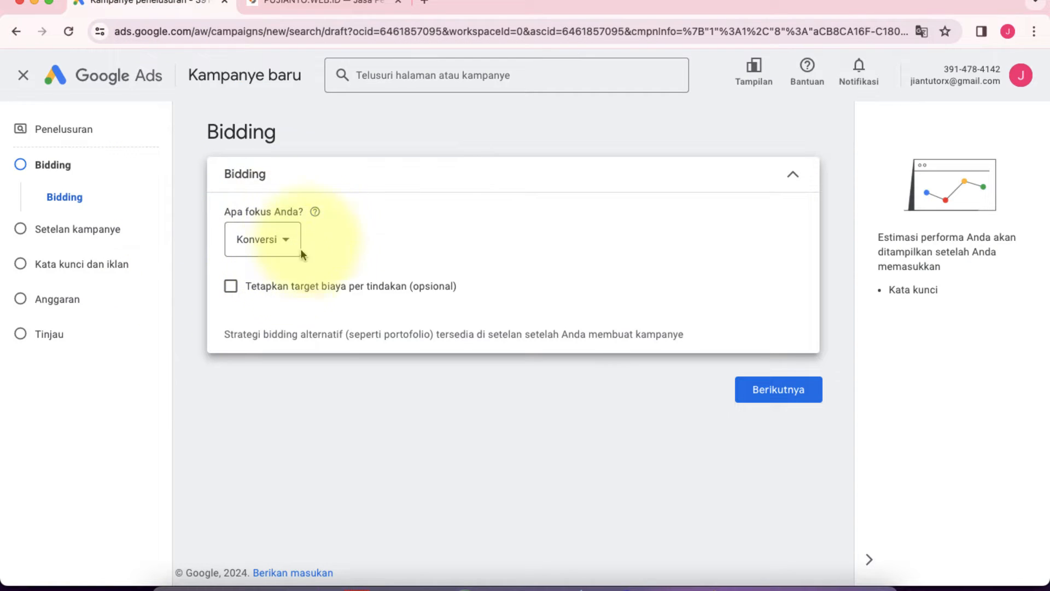
Step: Close the pujianto.web.id site and load the mobilhondamanado.com homepage in a new tab
click(350, 6)
click(398, 7)
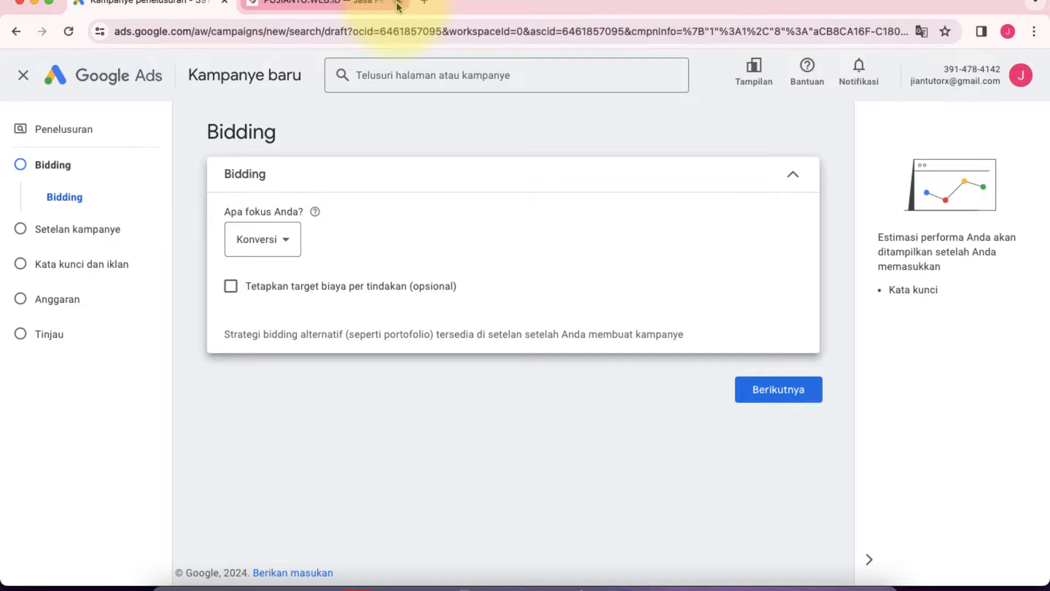
click(254, 4)
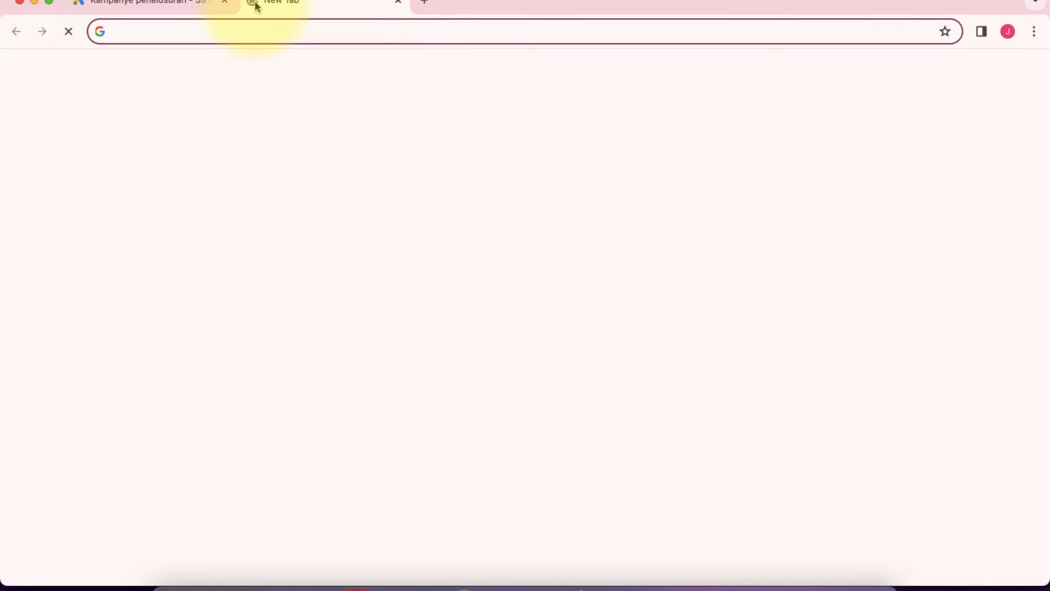
text(mobilhondamanado.com/wp-admin)
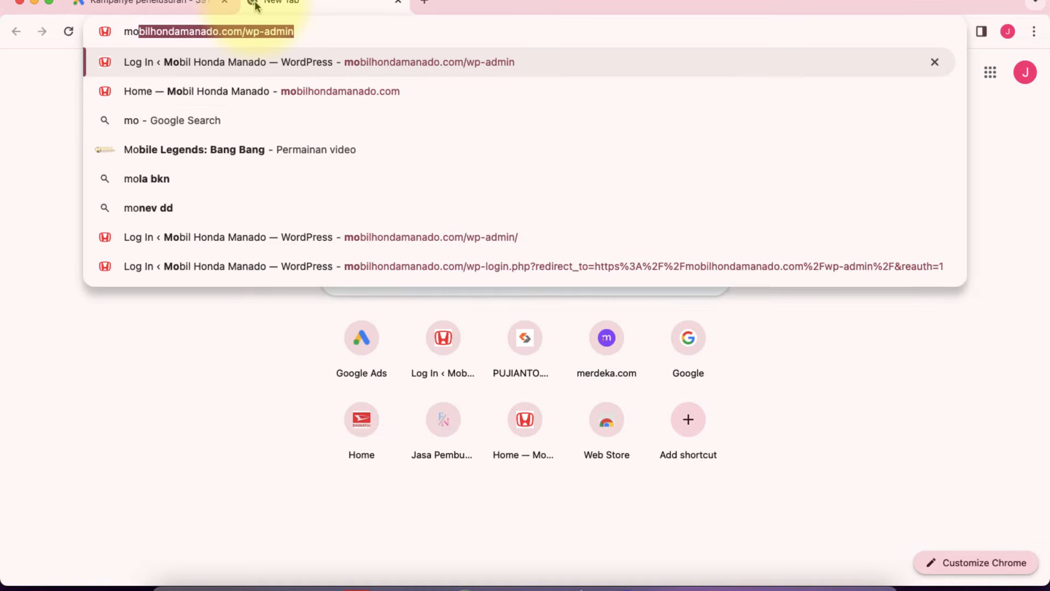
key(Right)
key(BackSpace)
key(BackSpace)
key(BackSpace)
key(BackSpace)
key(BackSpace)
key(BackSpace)
key(BackSpace)
key(BackSpace)
key(Return)
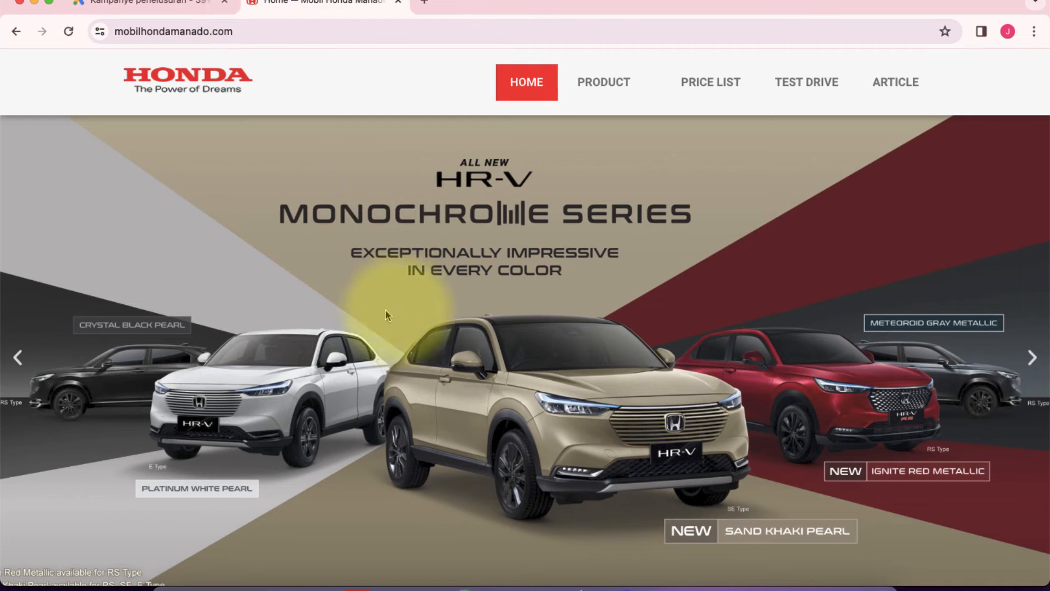
Step: Examine the Honda Manado homepage, its WhatsApp and Facebook contact links, and the car catalogue's WhatsApp inquiry links
scroll(421, 311, down, 7)
scroll(421, 310, up, 7)
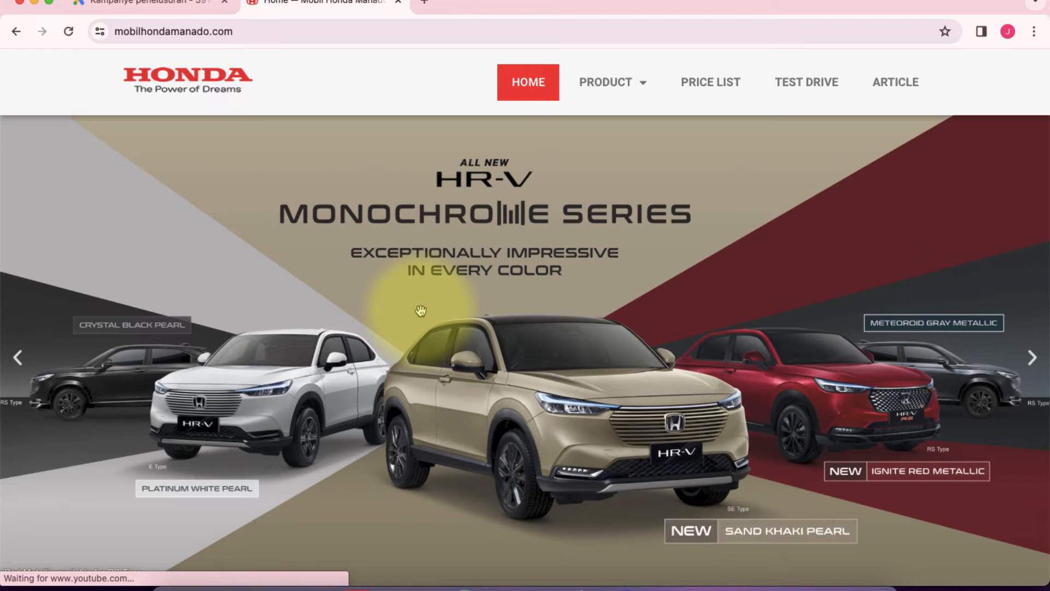
scroll(420, 311, down, 4)
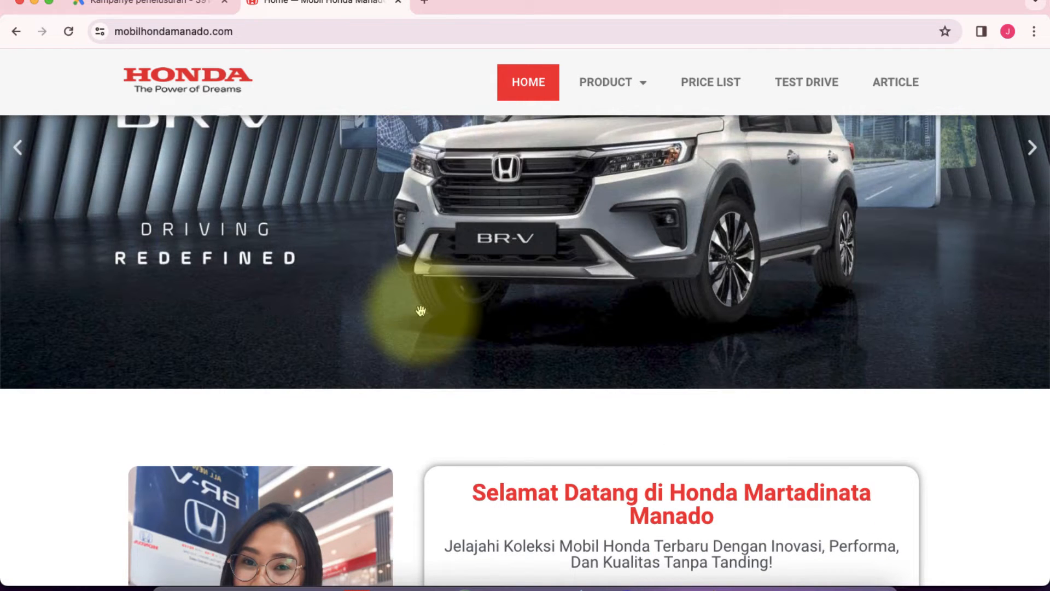
scroll(421, 311, down, 3)
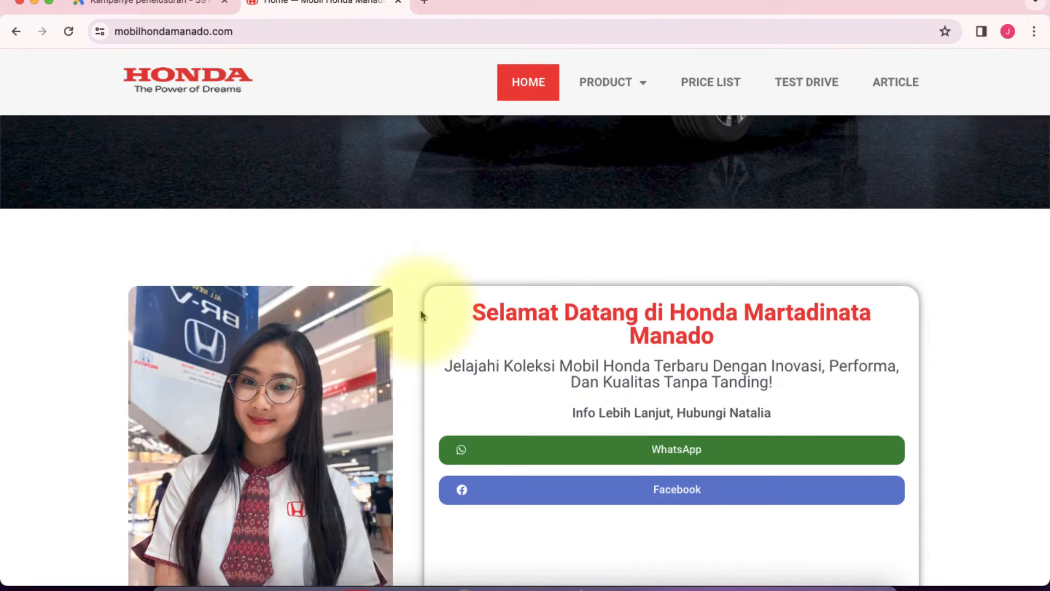
scroll(421, 312, down, 3)
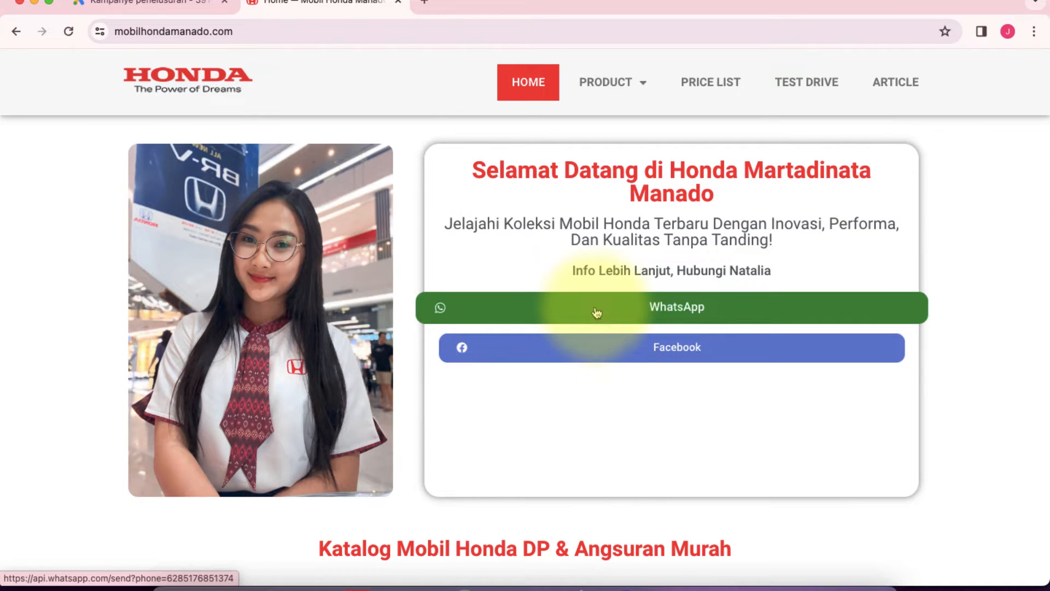
scroll(601, 310, down, 10)
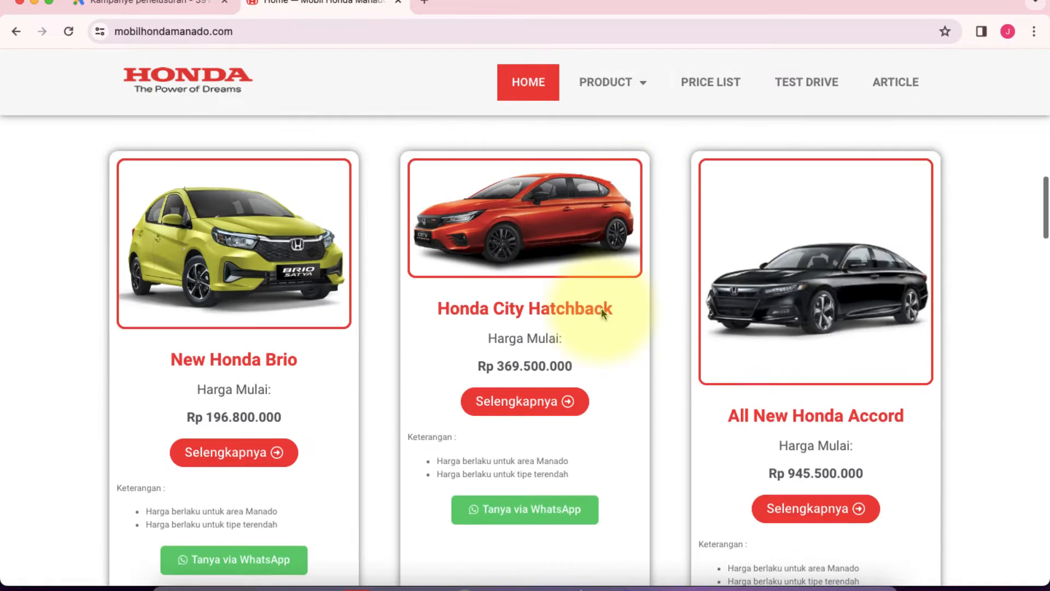
scroll(244, 378, down, 3)
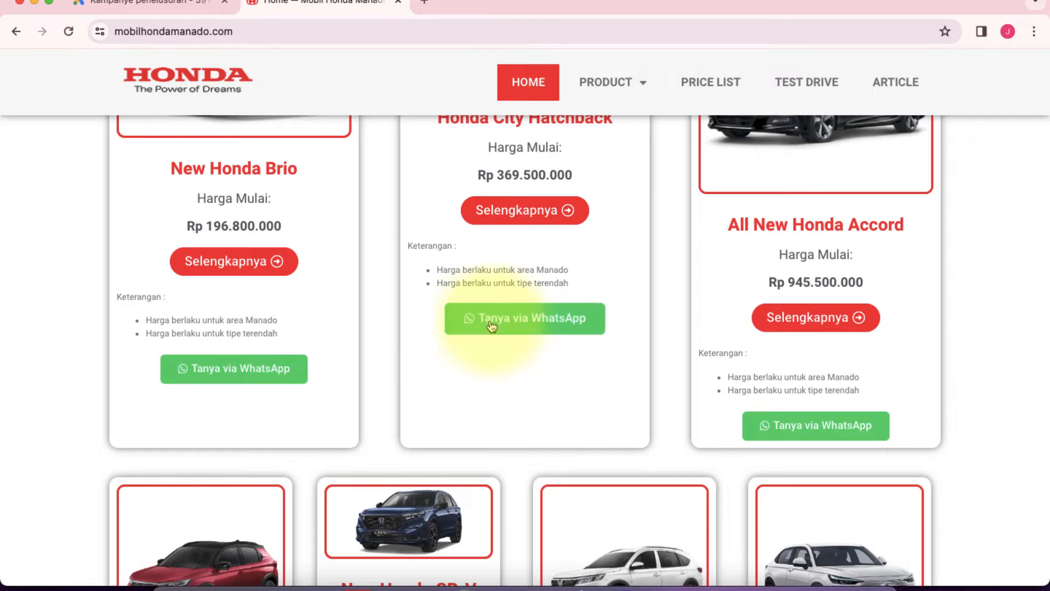
scroll(498, 326, down, 1)
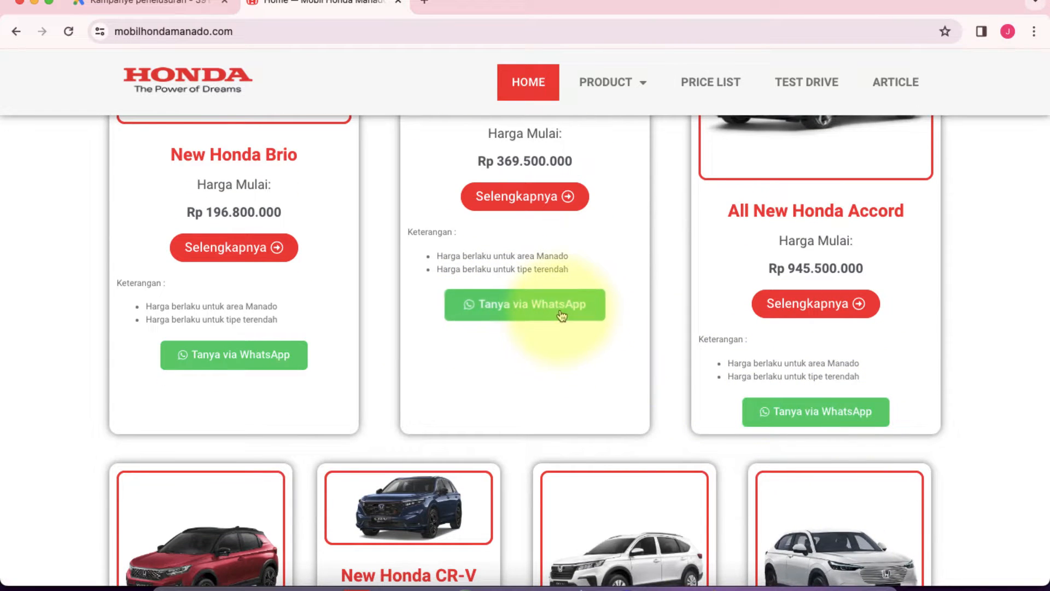
scroll(65, 303, up, 10)
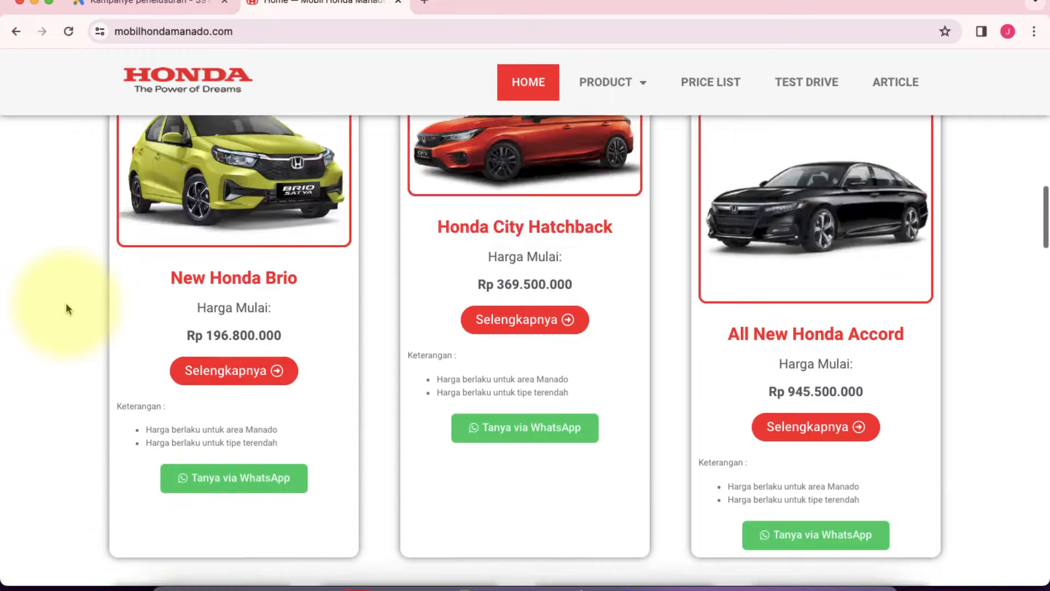
scroll(65, 303, down, 8)
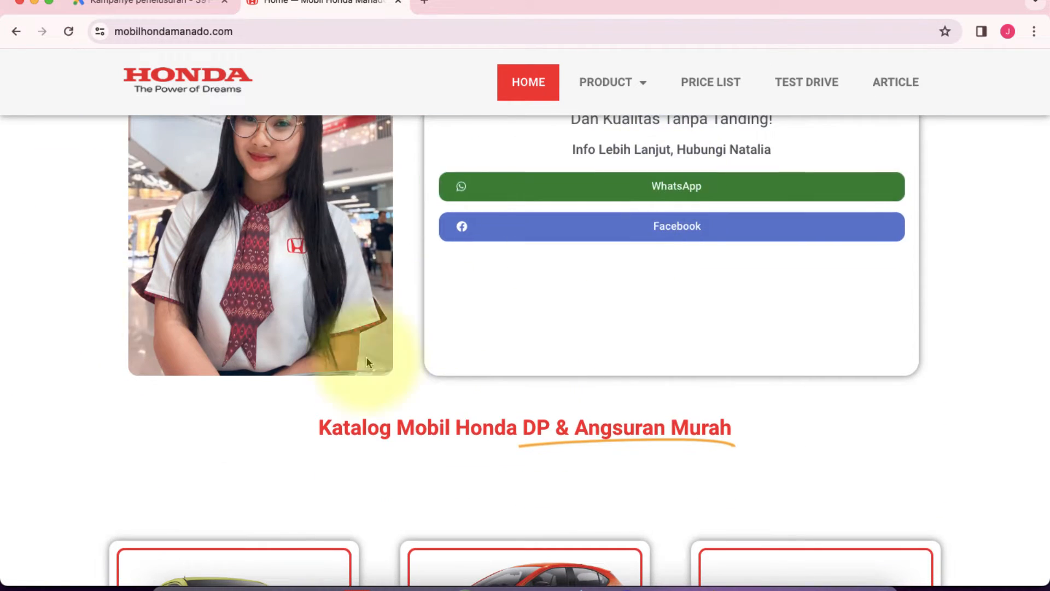
scroll(366, 356, down, 3)
Step: Leave the new campaign setup in Google Ads and open the Konversi summary under Sasaran
click(145, 7)
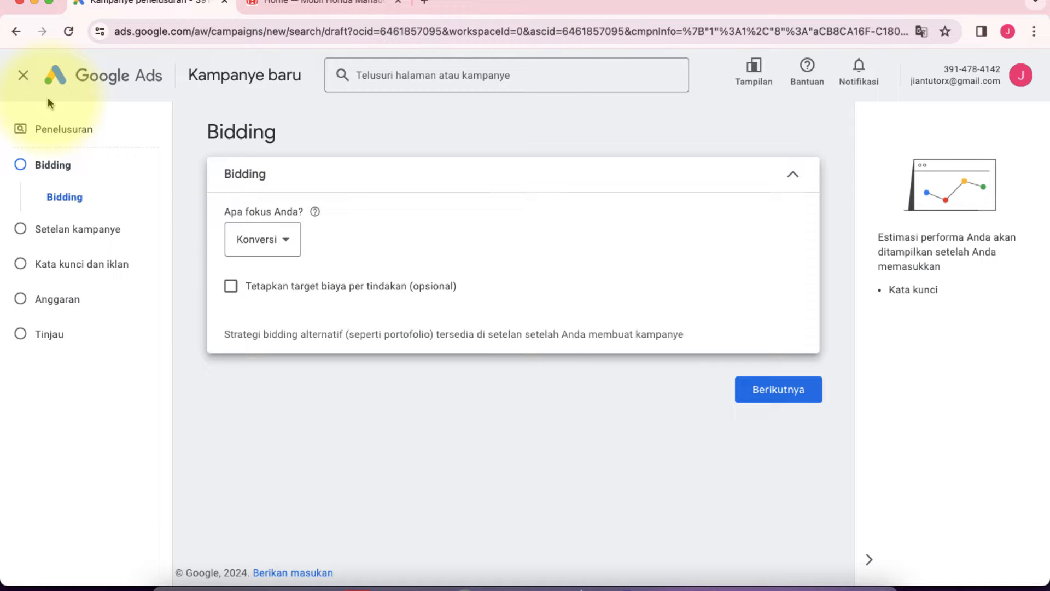
click(23, 75)
click(632, 353)
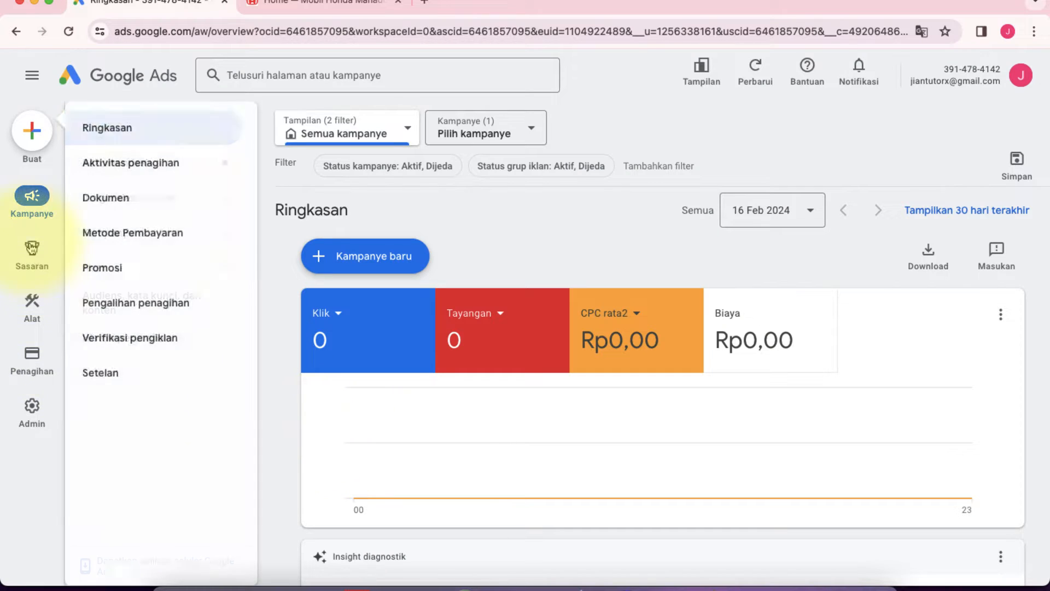
mouse_move(31, 247)
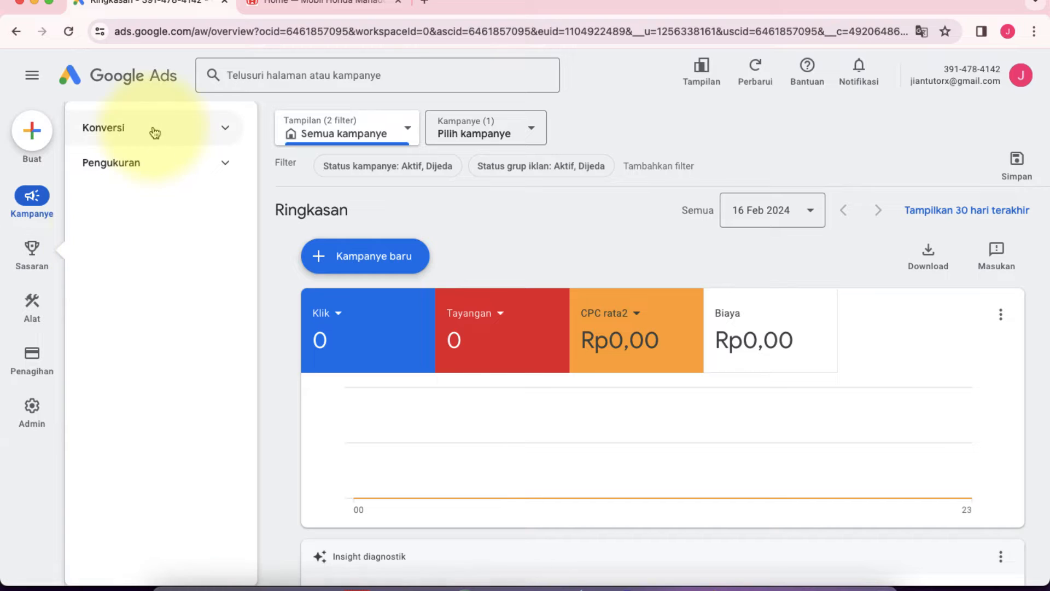
click(135, 130)
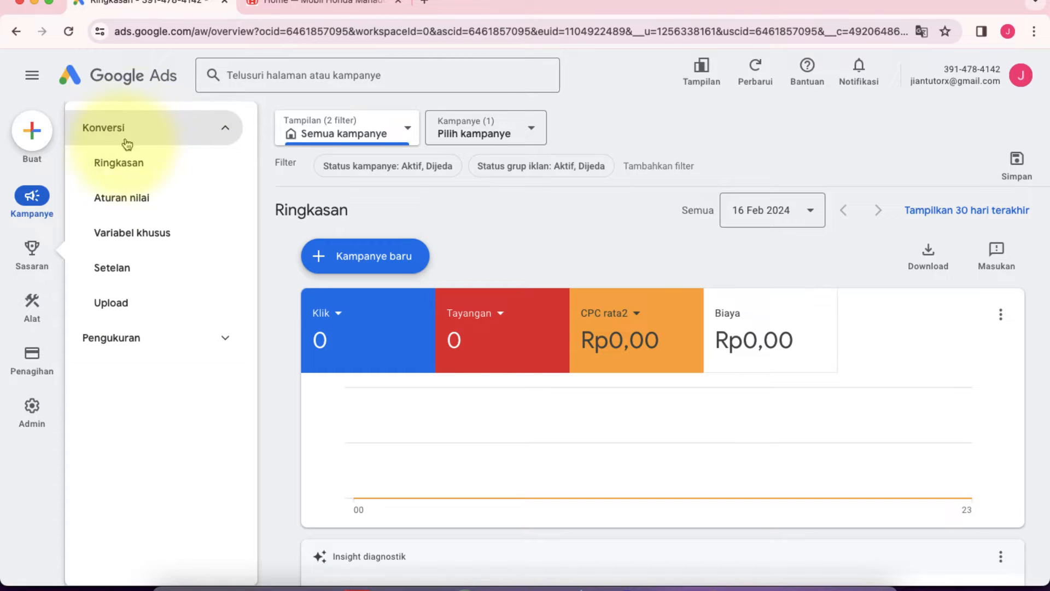
click(124, 165)
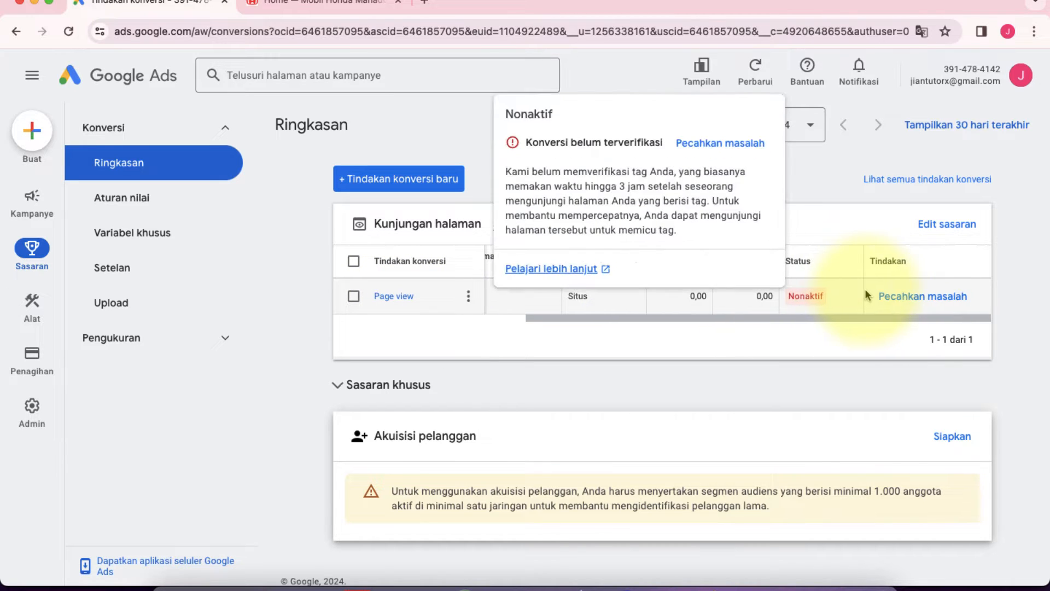
Step: Check the Page view conversion's status and action columns, and review the contact section of the Honda Manado homepage
scroll(867, 296, right, 2)
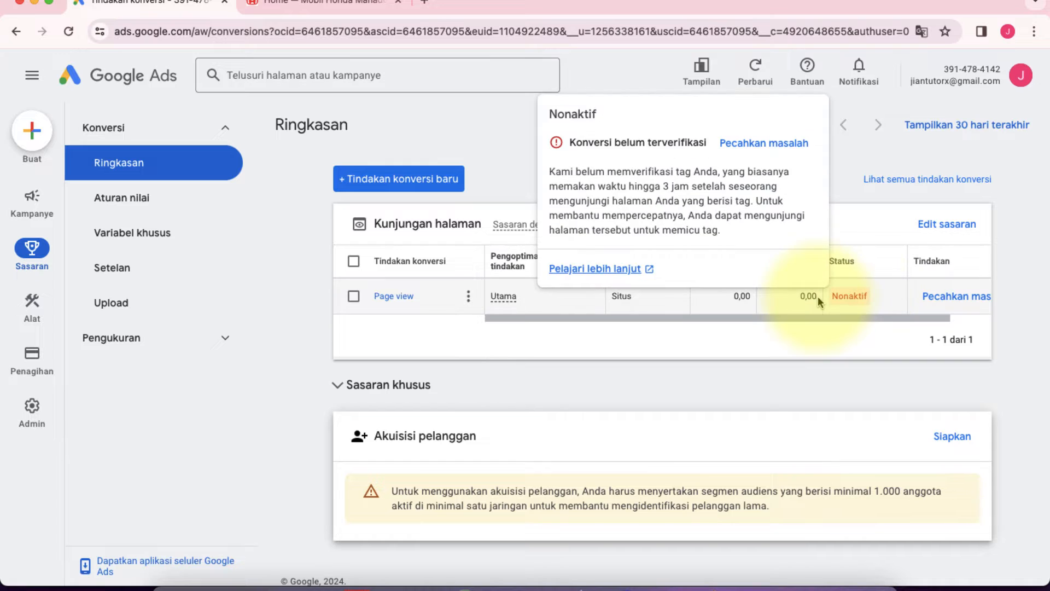
scroll(821, 298, left, 2)
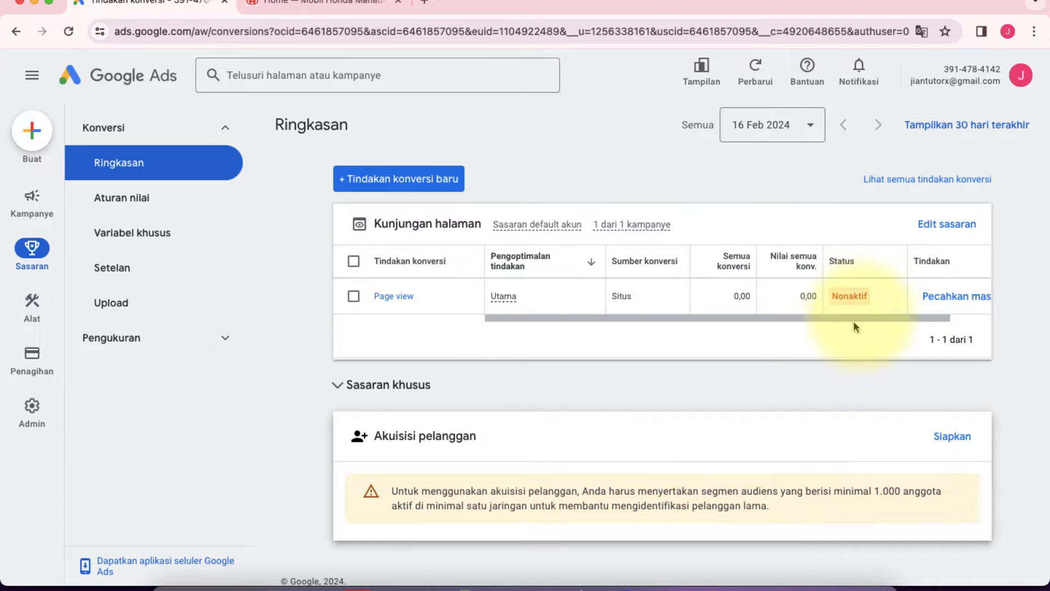
click(310, 5)
scroll(82, 243, up, 10)
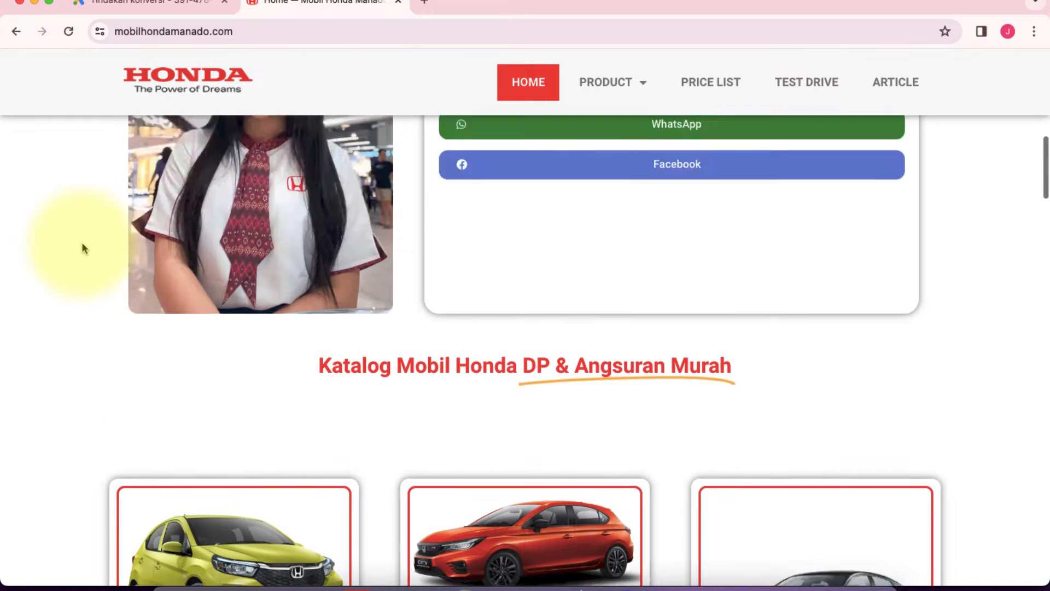
scroll(82, 244, down, 5)
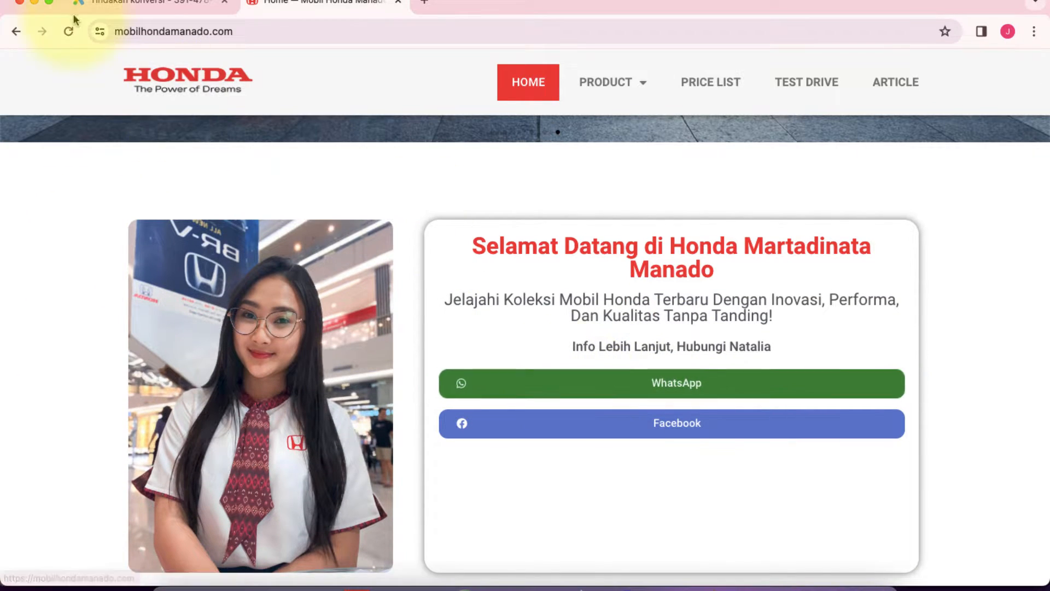
click(132, 5)
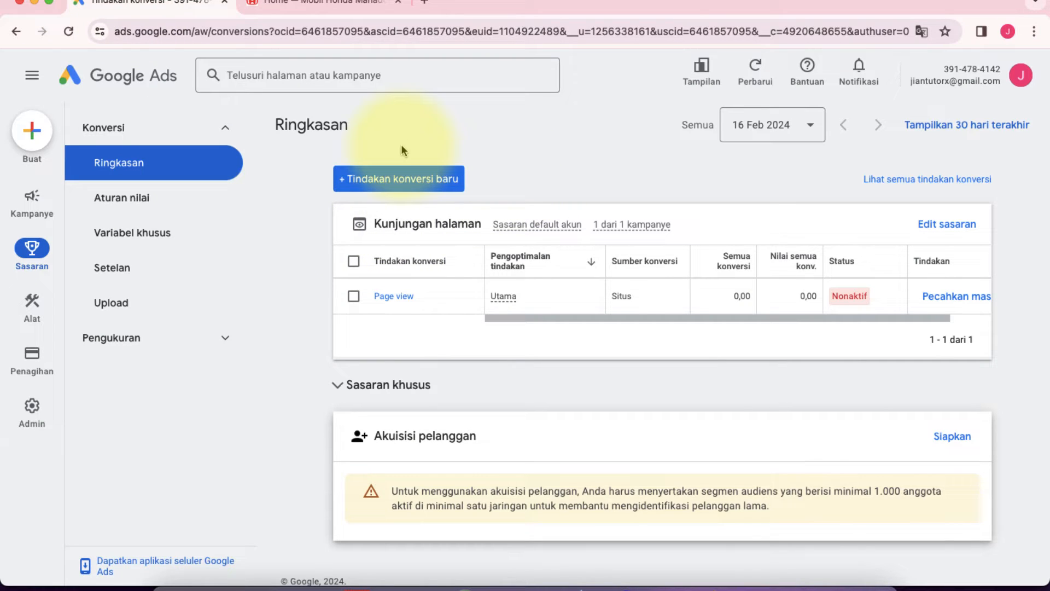
Step: Start a new conversion action and choose Situs as the type of conversion to track
click(421, 181)
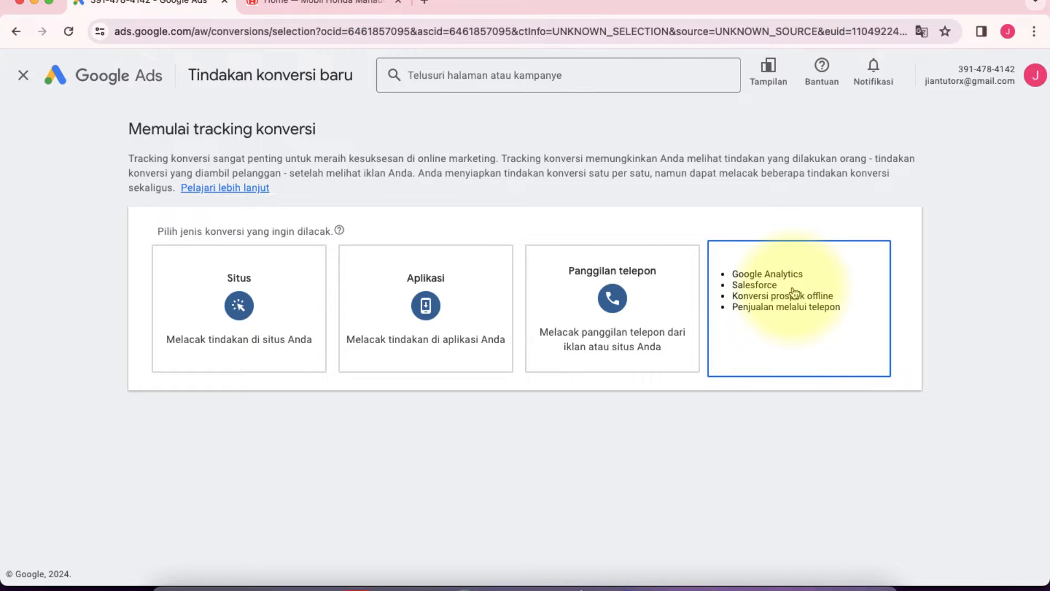
click(337, 4)
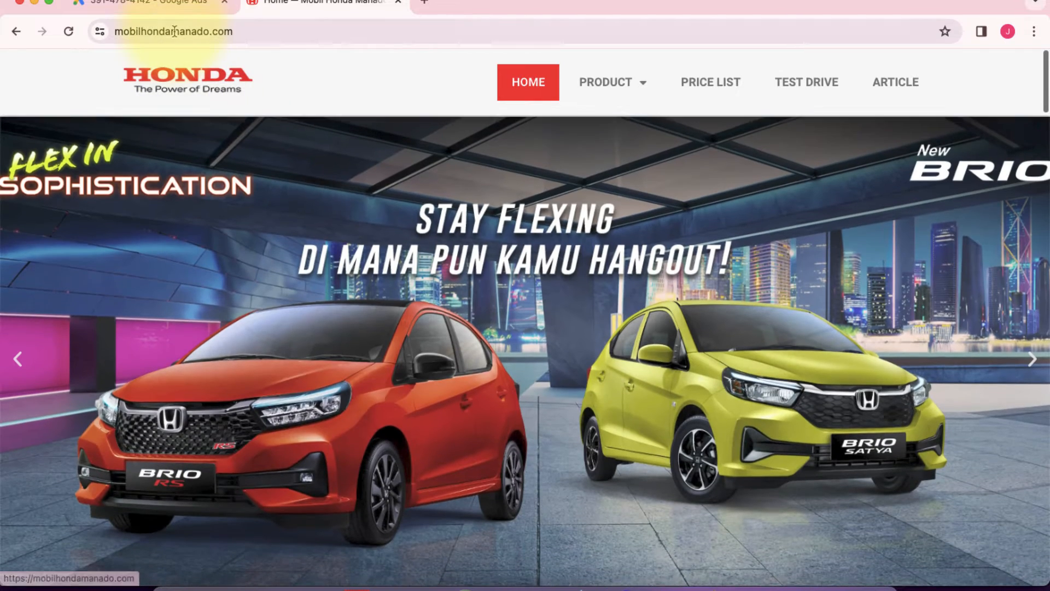
click(164, 7)
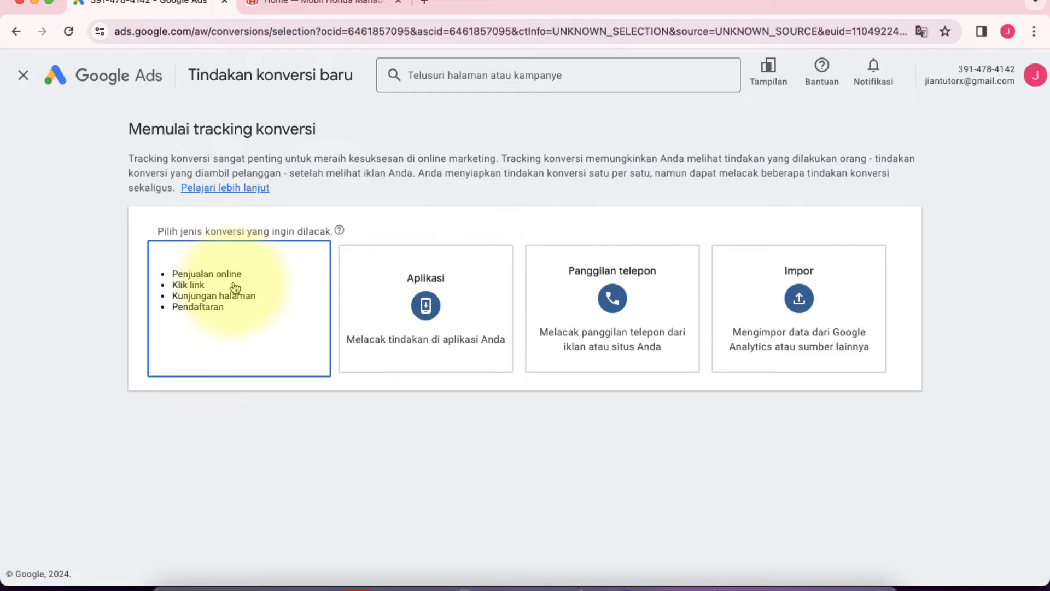
click(212, 294)
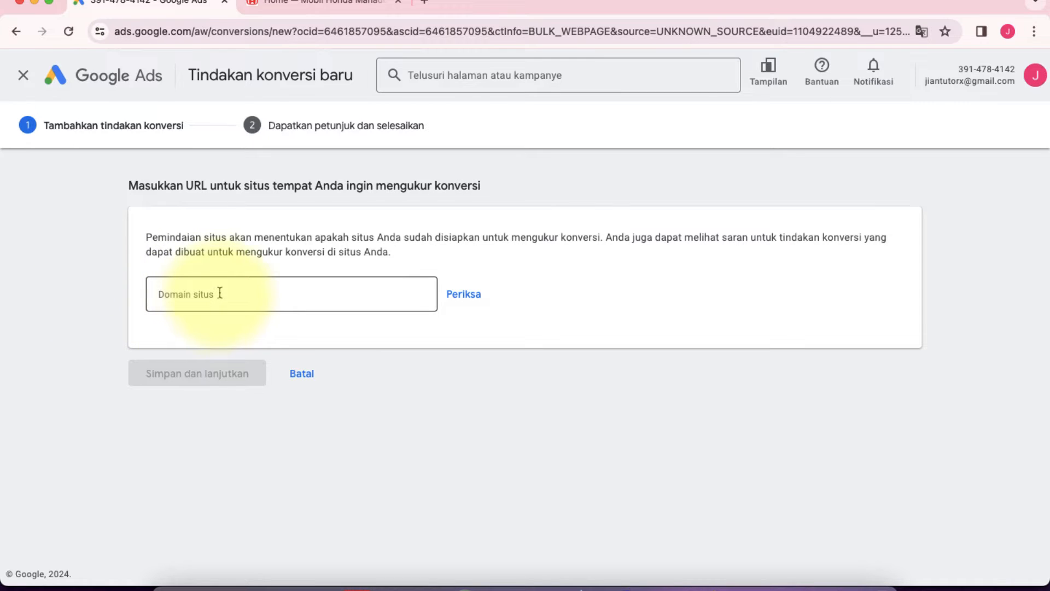
Step: Copy the domain mobilhondamanado.com from the Honda site's address into the Domain situs field and scan the site
click(219, 293)
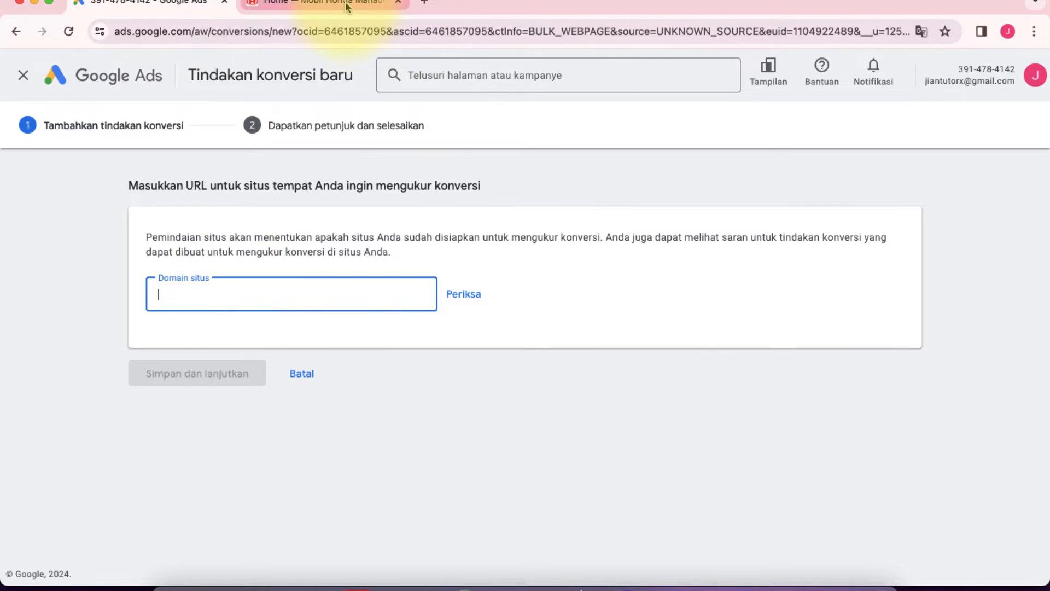
click(312, 5)
click(274, 33)
click(274, 33)
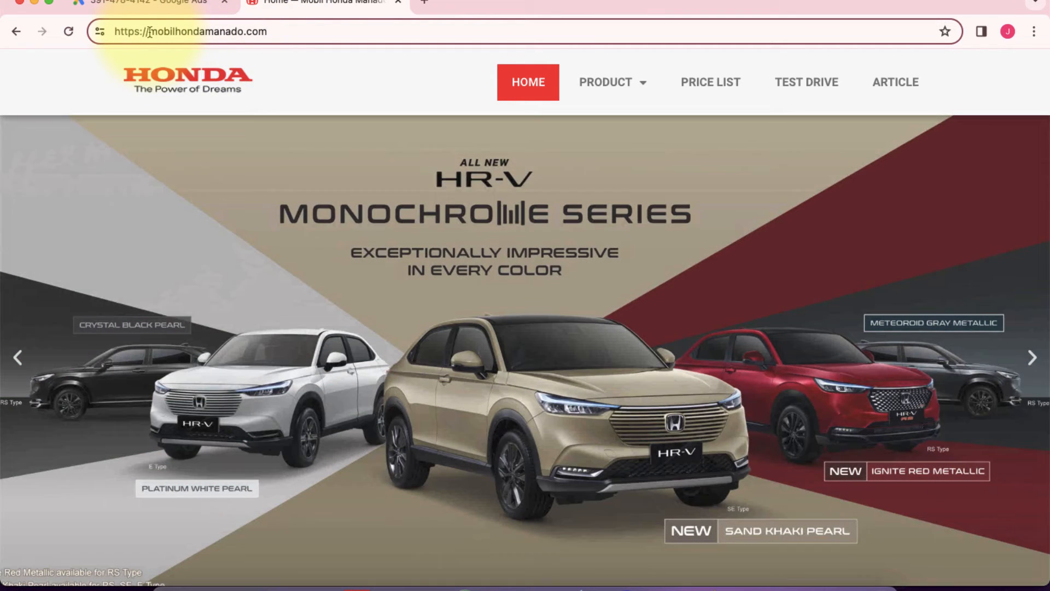
double_click(224, 32)
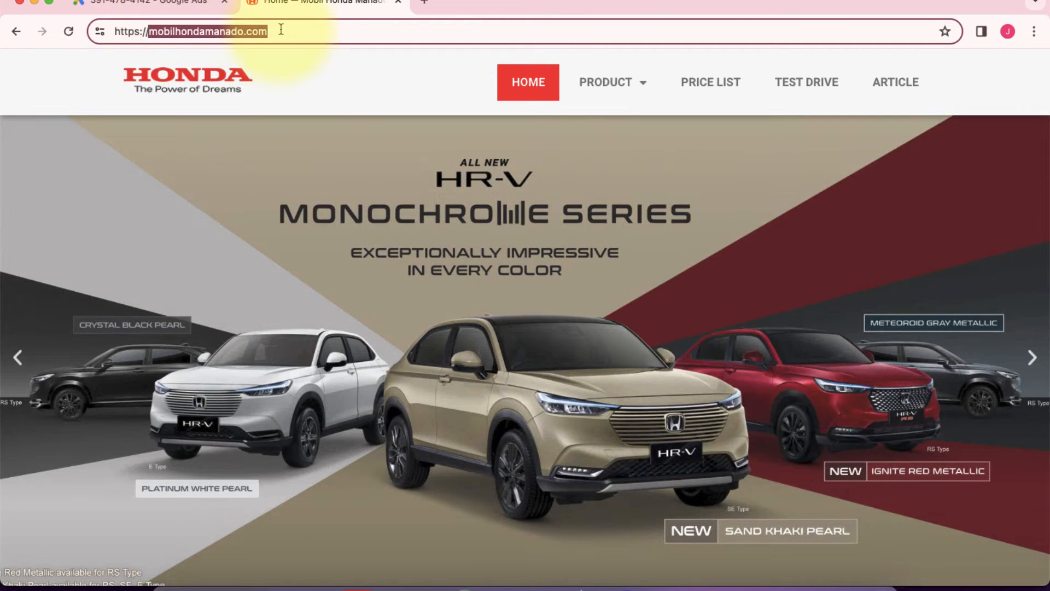
click(205, 3)
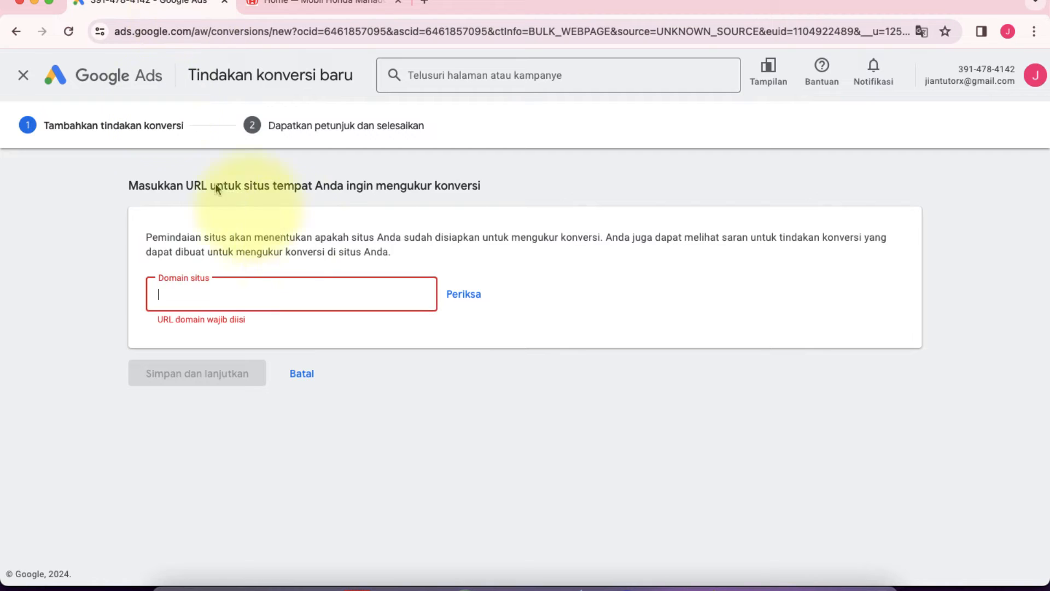
right_click(206, 290)
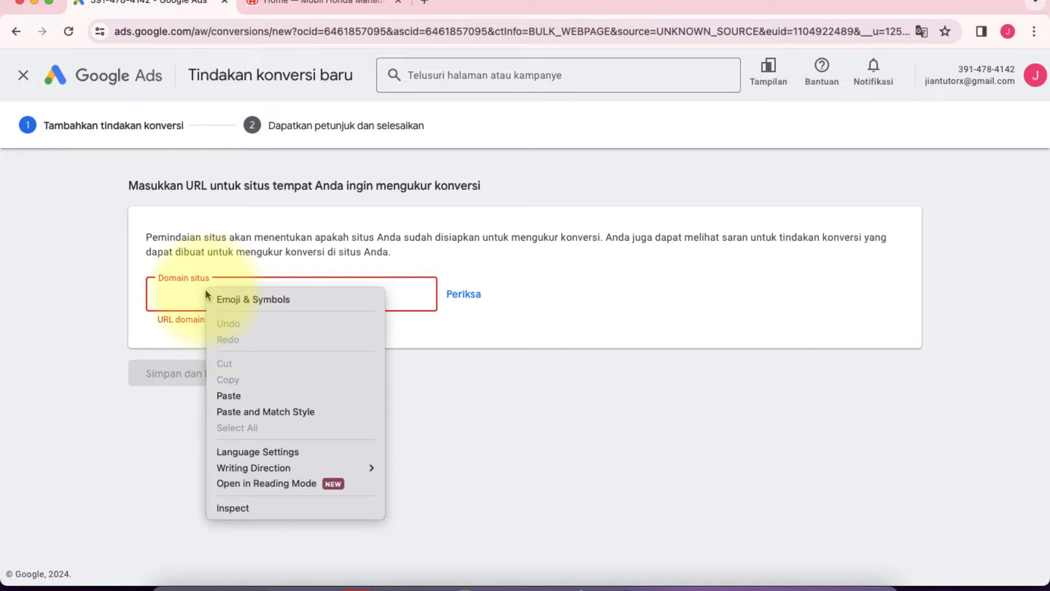
click(235, 393)
click(290, 327)
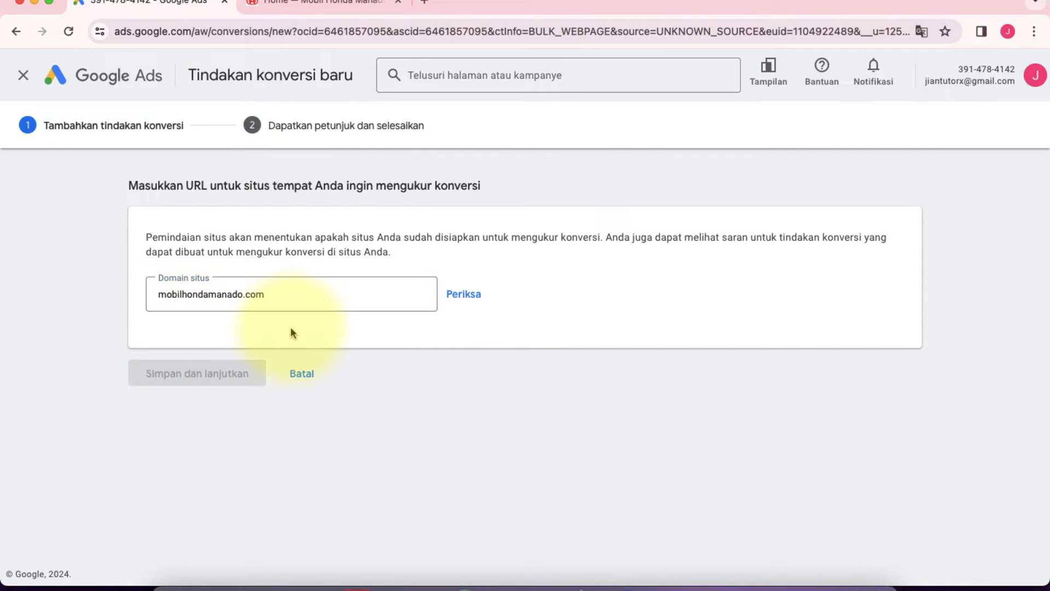
click(462, 294)
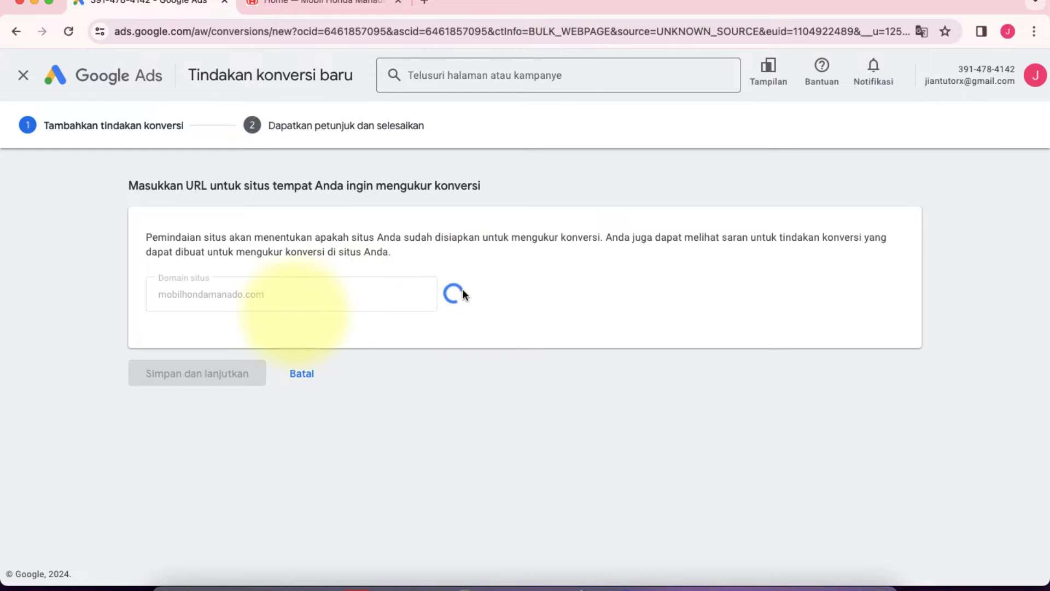
Step: Examine the options for creating a conversion action from site events and compare them with the WhatsApp link on the Honda Manado homepage
scroll(112, 376, down, 3)
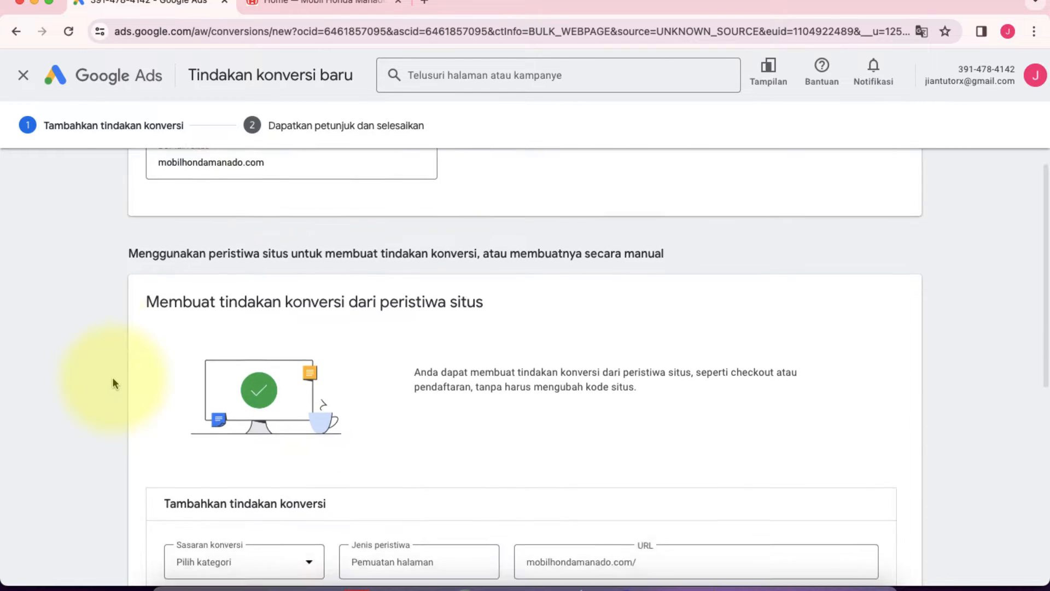
scroll(113, 377, down, 3)
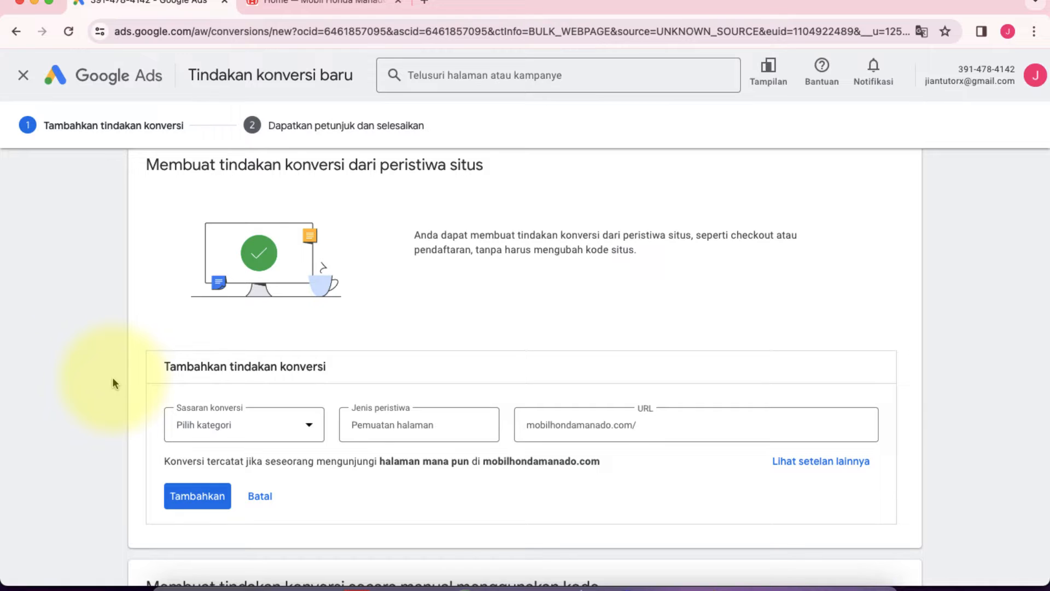
scroll(113, 376, down, 2)
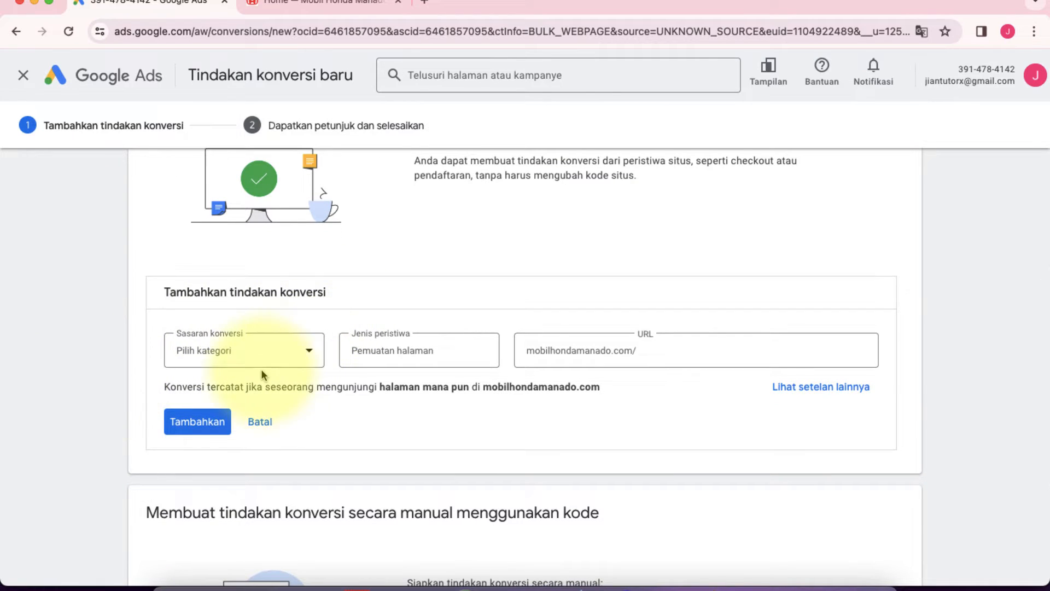
scroll(261, 369, down, 1)
click(656, 334)
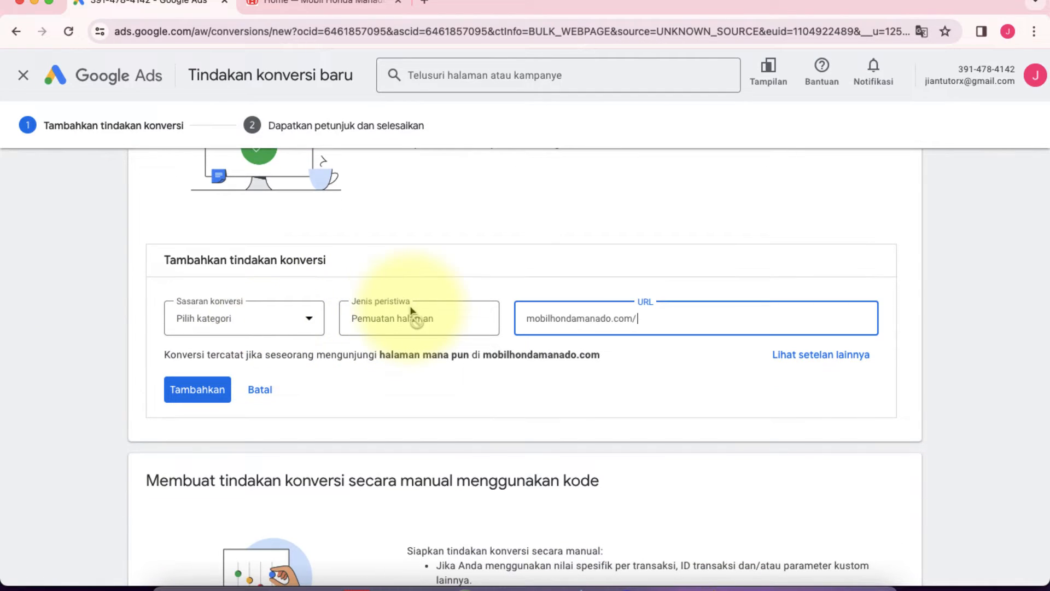
click(337, 16)
scroll(558, 230, down, 10)
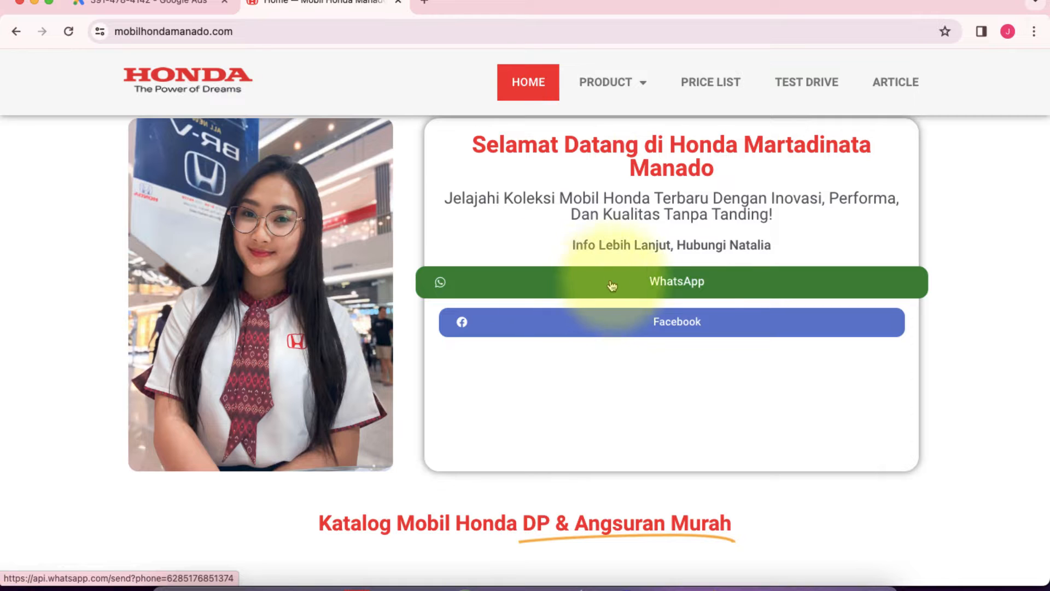
click(171, 9)
scroll(370, 229, up, 3)
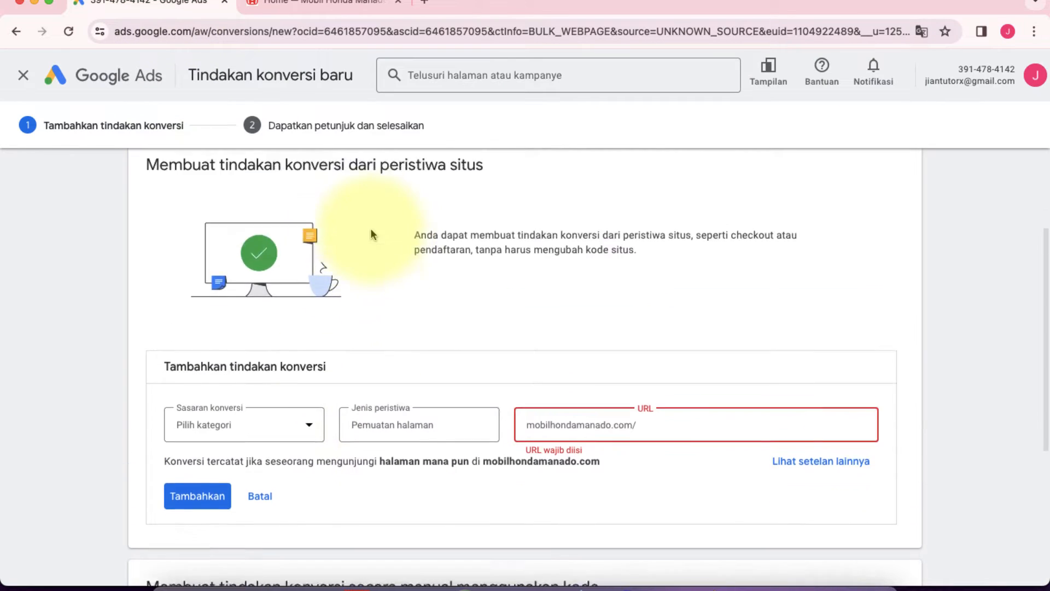
Step: Add a manual conversion action that uses code and set its goal category to Kontak
scroll(291, 319, down, 2)
scroll(290, 320, down, 4)
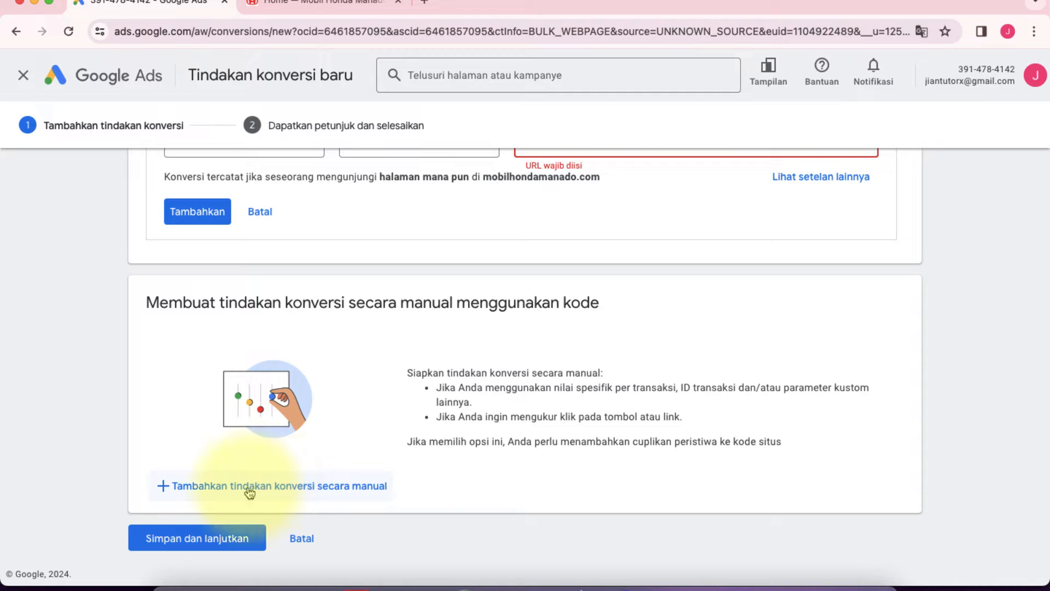
click(274, 486)
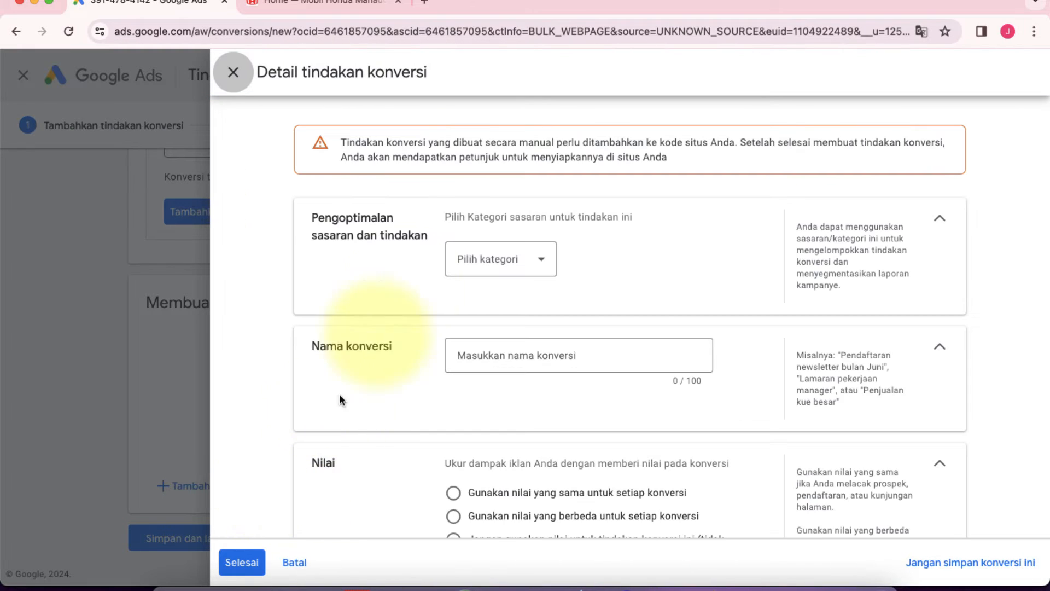
scroll(405, 280, down, 2)
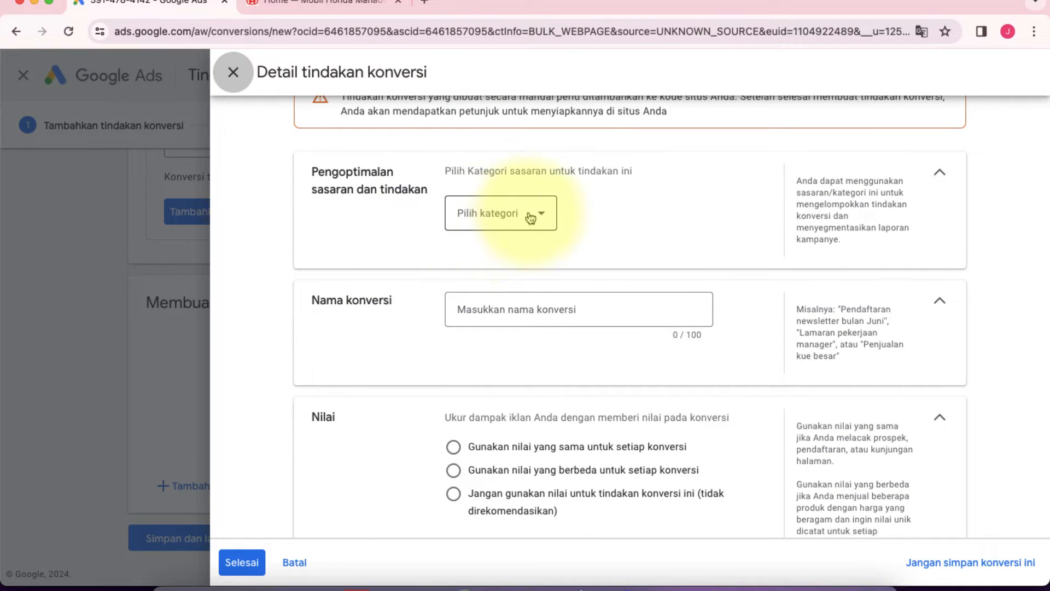
click(533, 217)
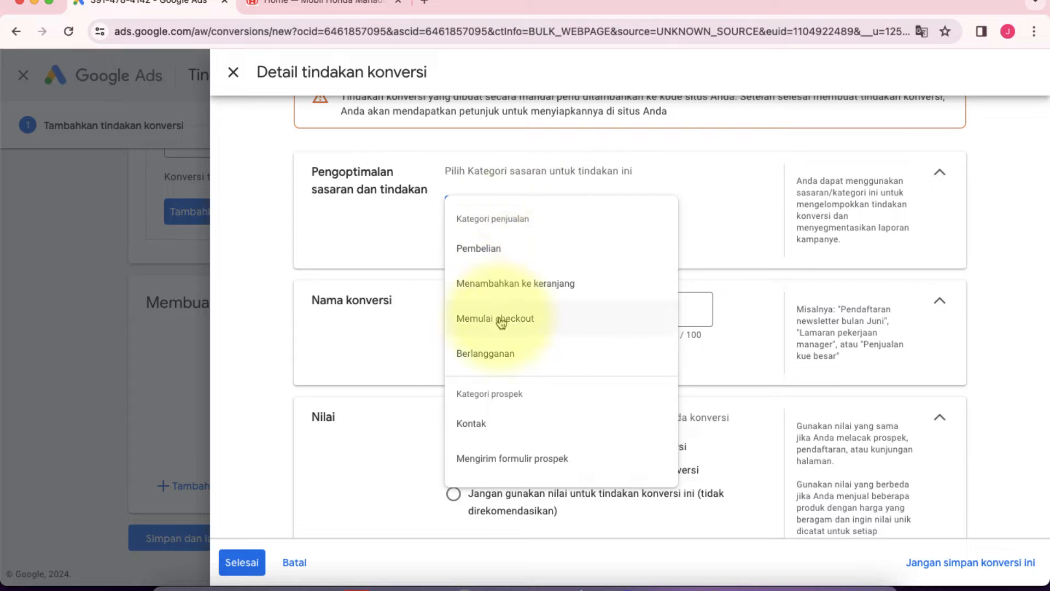
scroll(499, 317, down, 1)
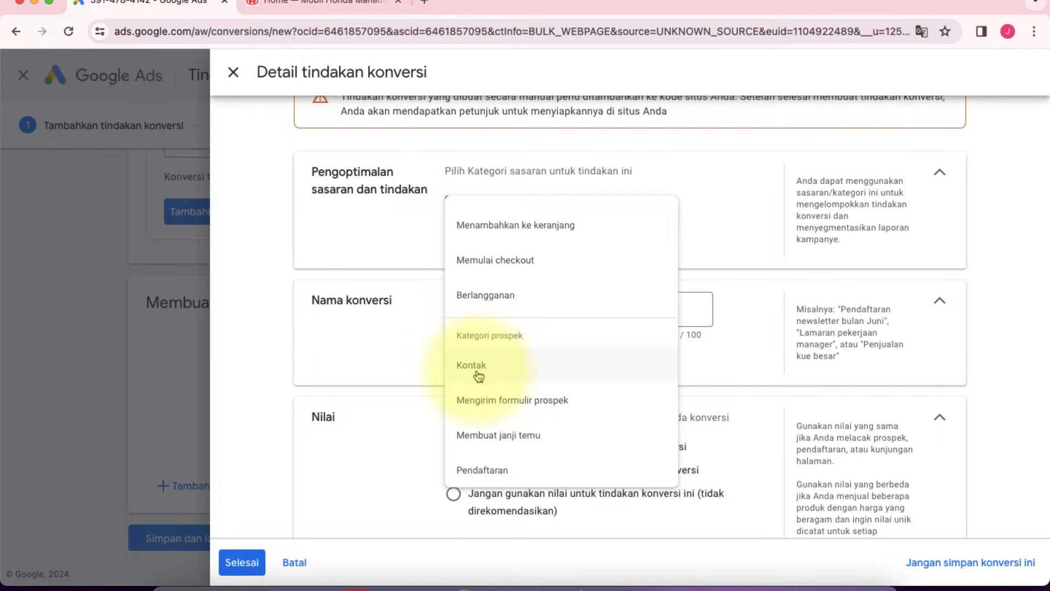
scroll(476, 328, down, 2)
click(476, 283)
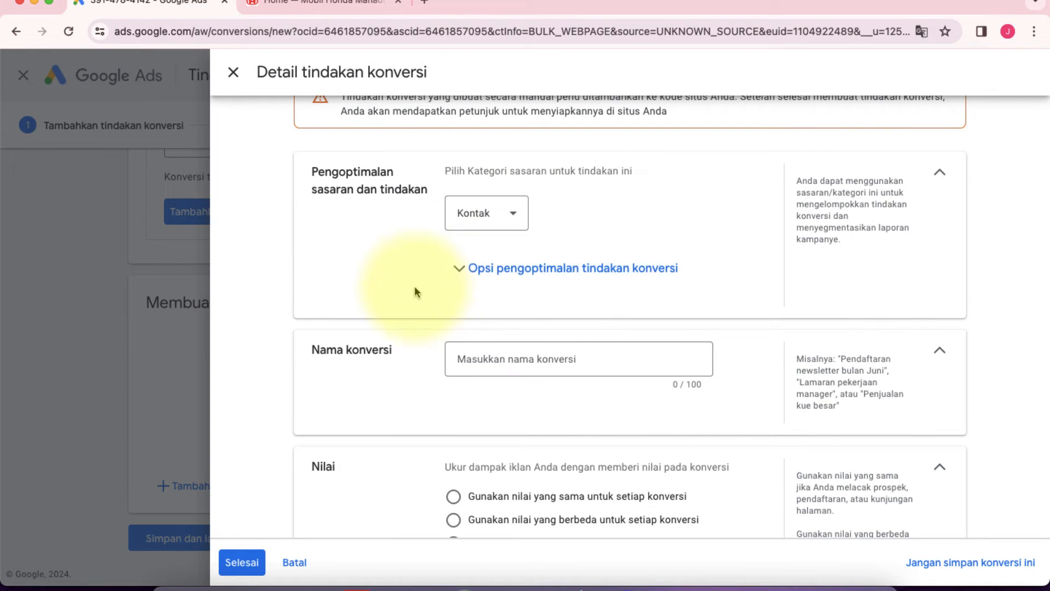
Step: Name the conversion "Klik ke Link WA"
scroll(415, 292, down, 2)
click(465, 283)
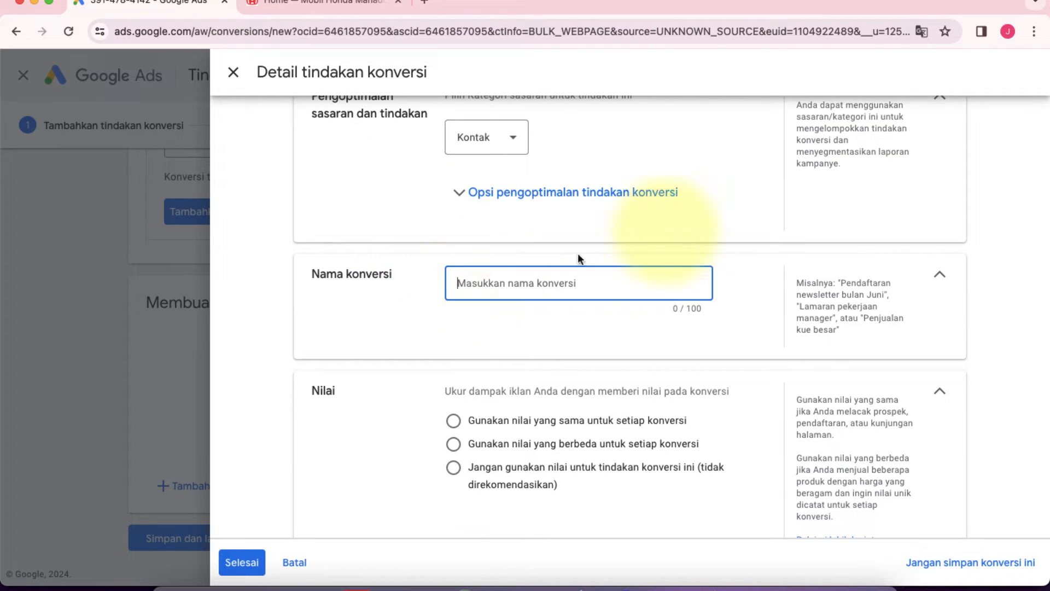
text(Klik ke Link WA)
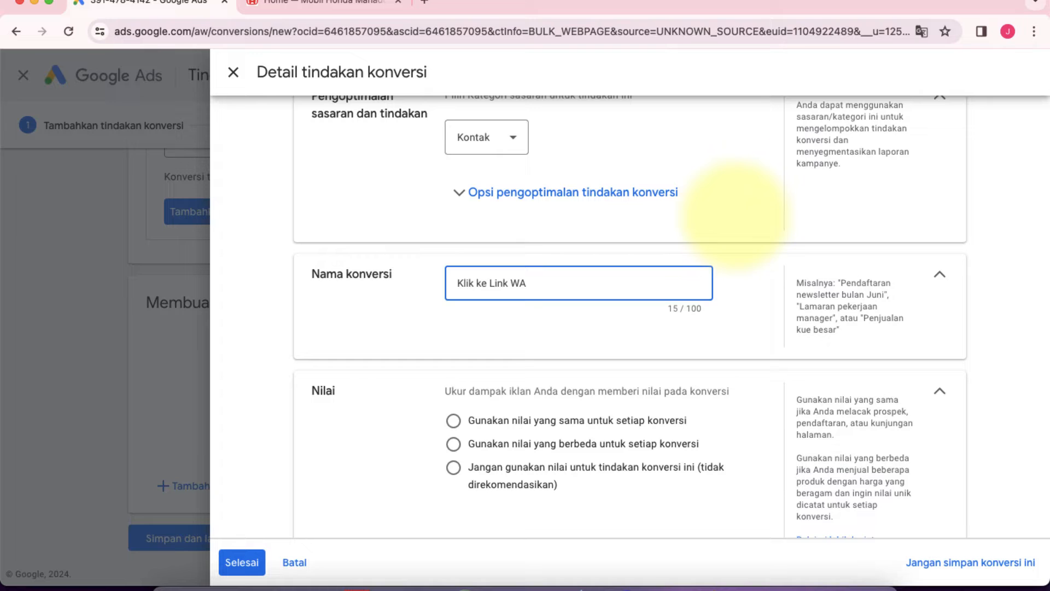
click(508, 319)
Step: Set the conversion's Nilai option to use no value for this conversion action
scroll(508, 319, down, 2)
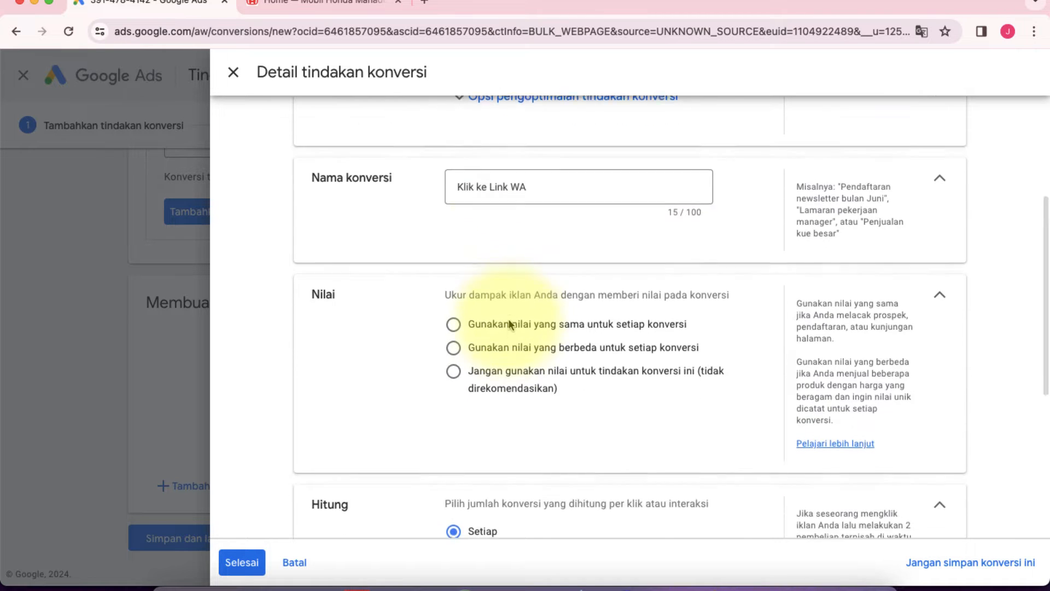
scroll(509, 319, down, 1)
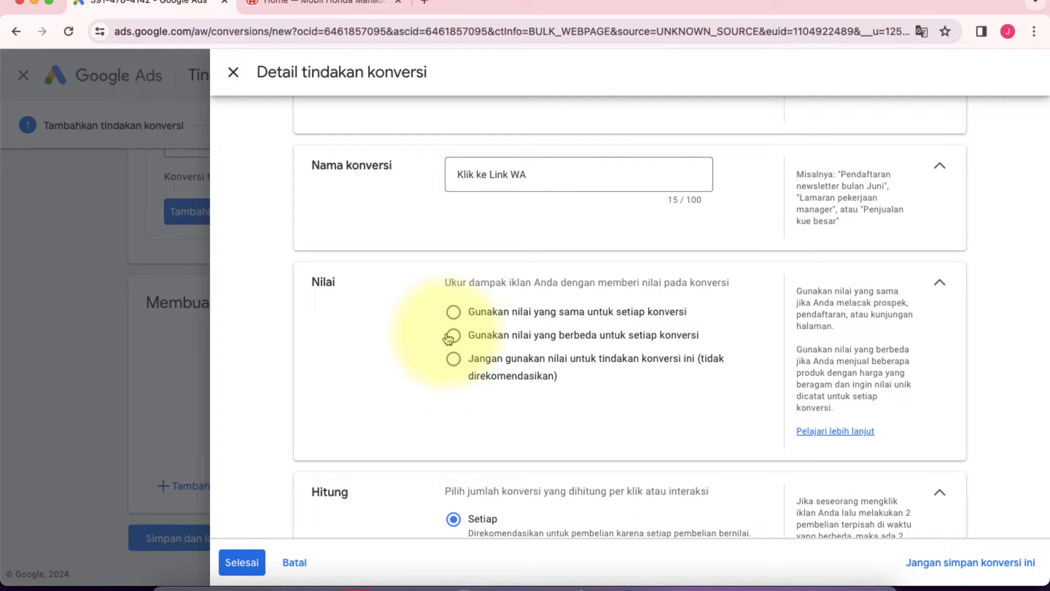
click(453, 313)
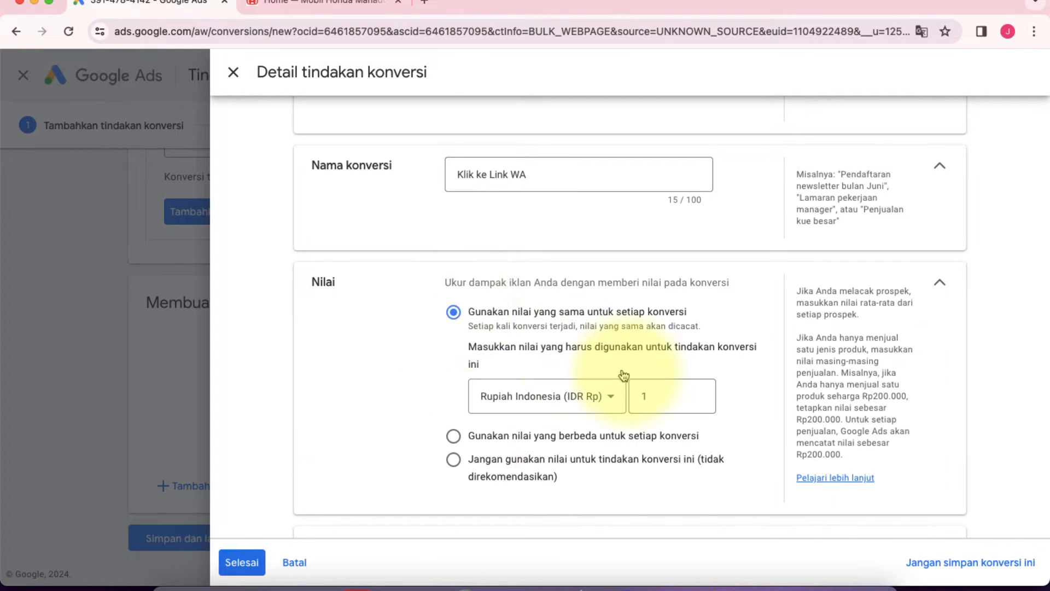
scroll(422, 379, down, 2)
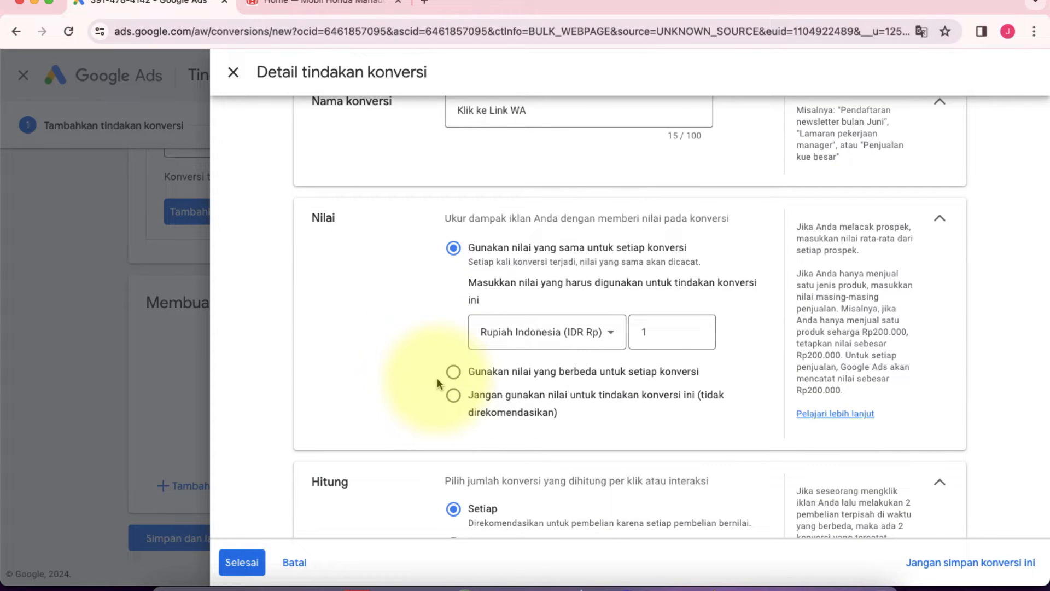
click(453, 395)
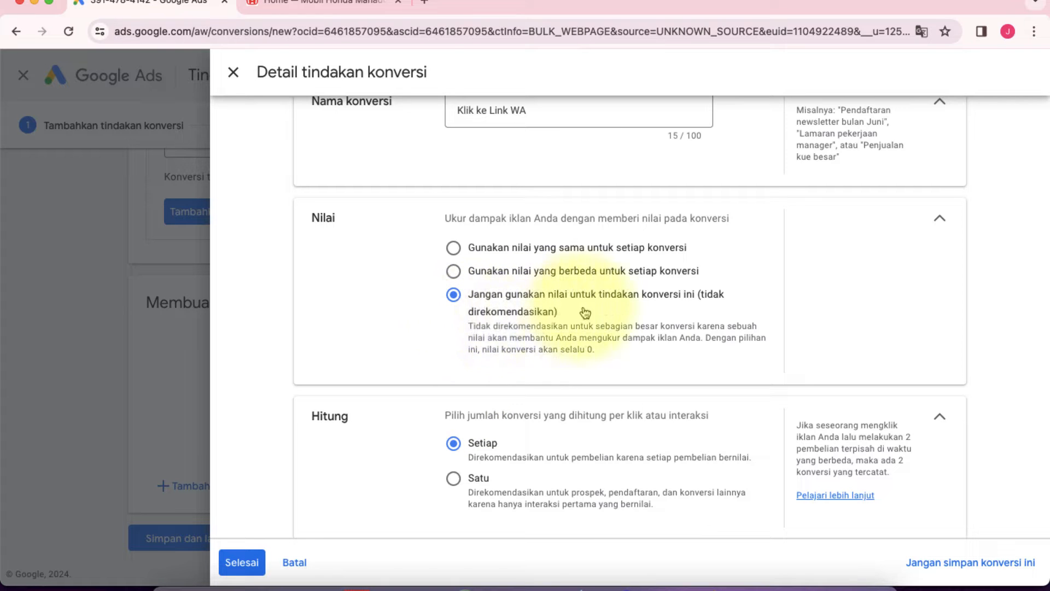
Step: Check the homepage's WhatsApp link and set the conversion count per click or interaction to Satu
scroll(412, 333, down, 3)
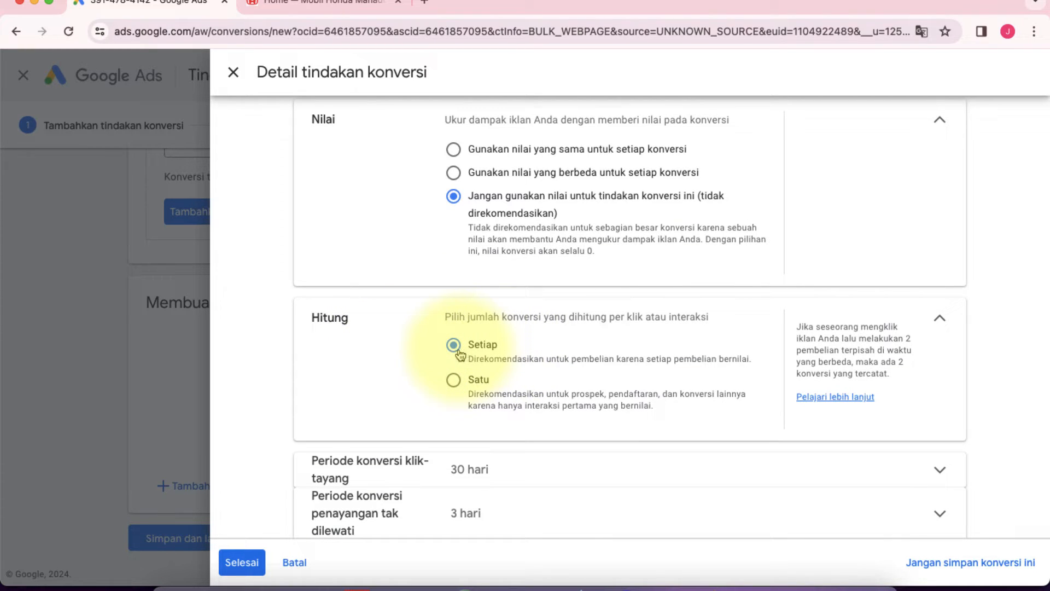
click(353, 7)
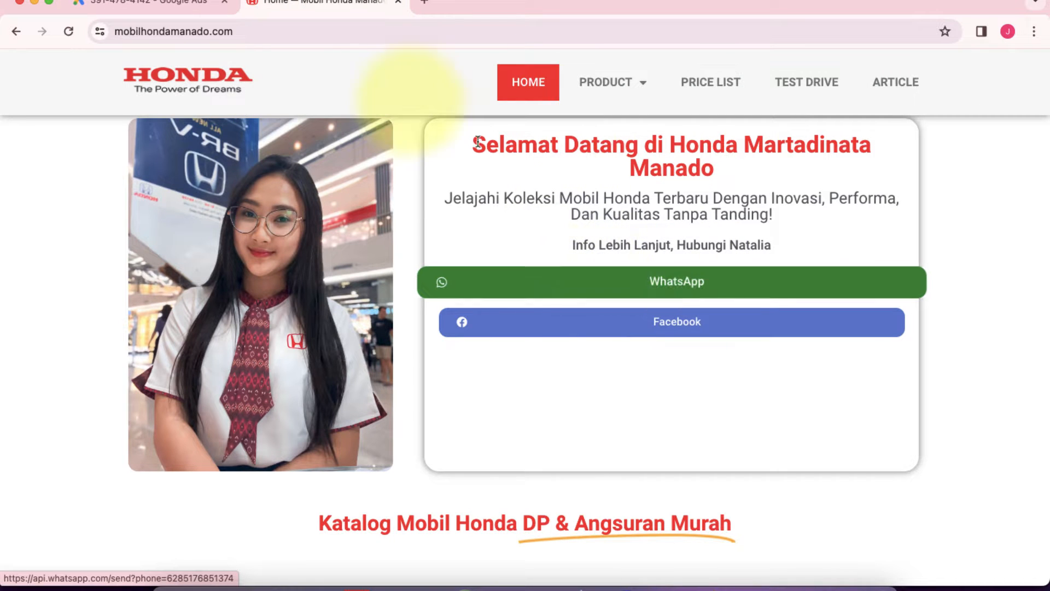
click(180, 7)
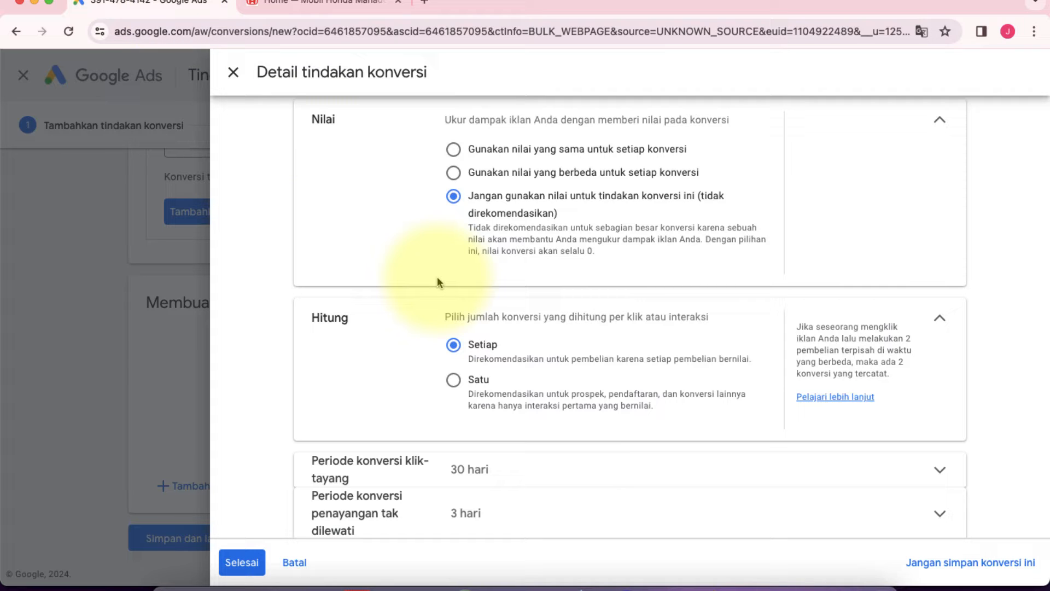
click(453, 381)
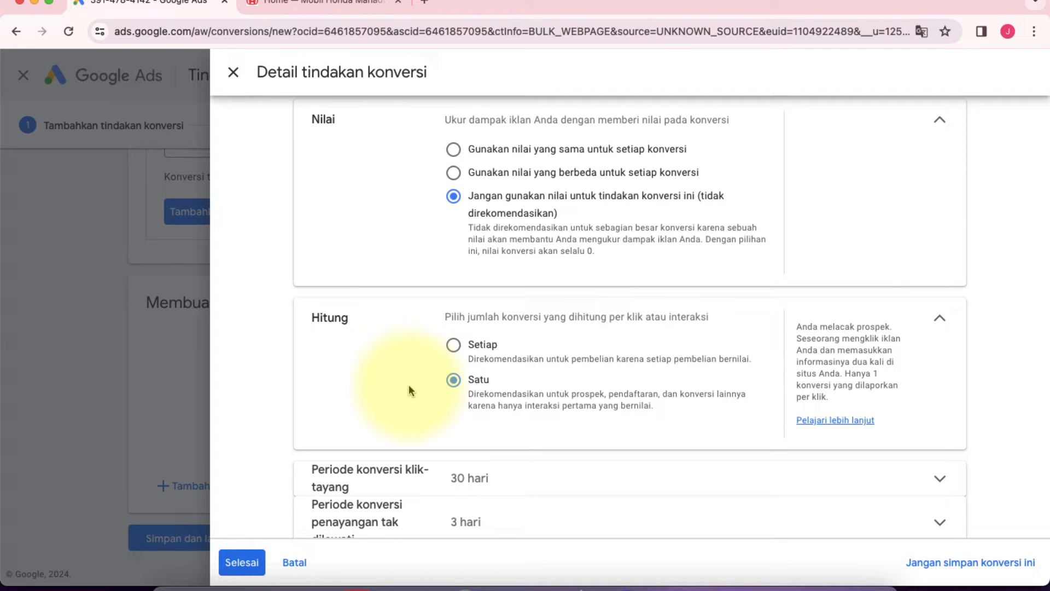
scroll(409, 390, down, 3)
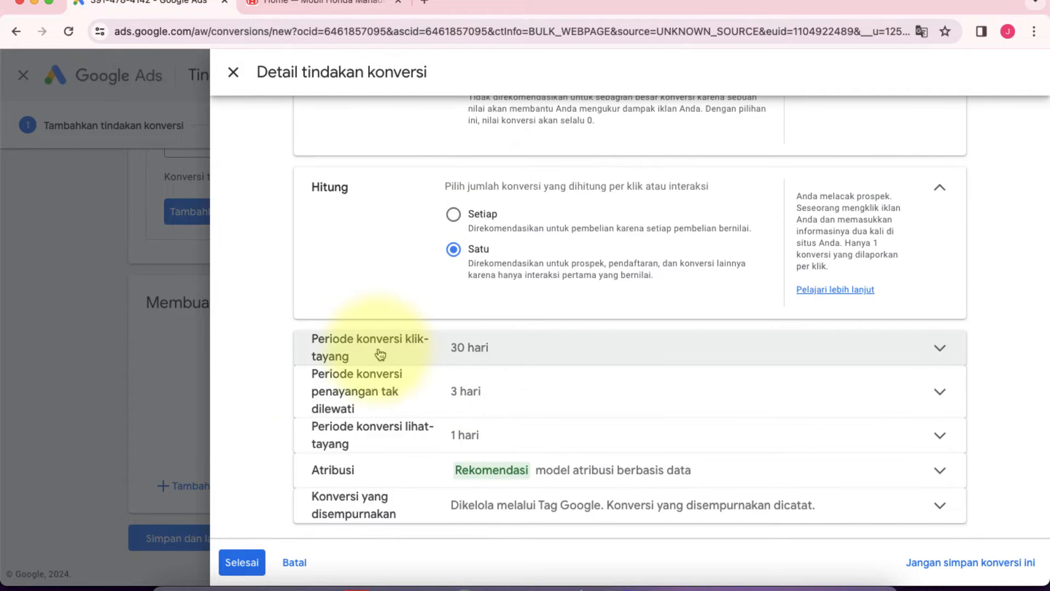
Step: Save the conversion action's details and continue to the tag setup instructions
click(242, 563)
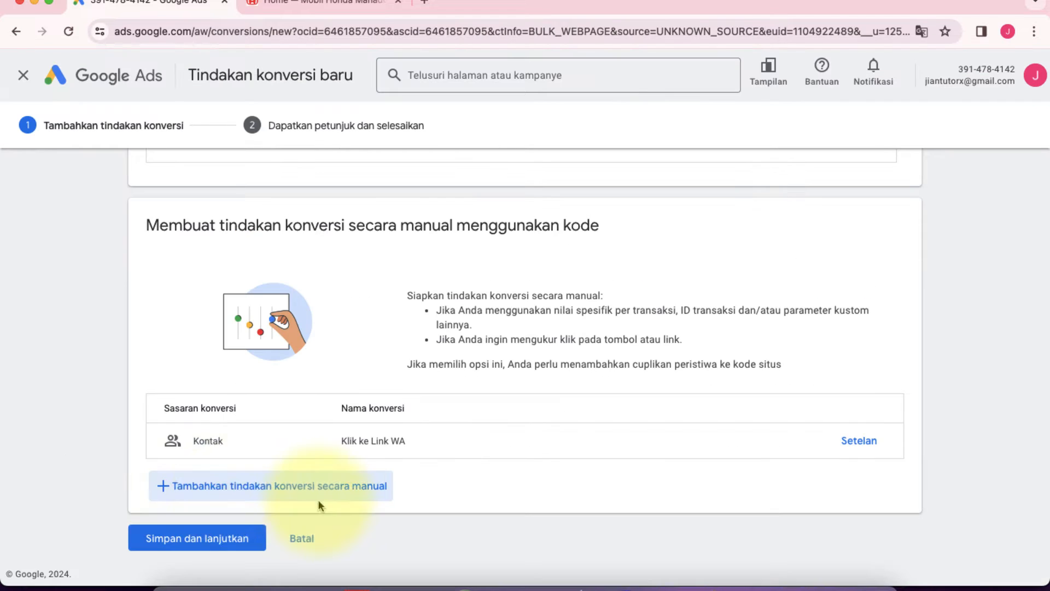
click(186, 541)
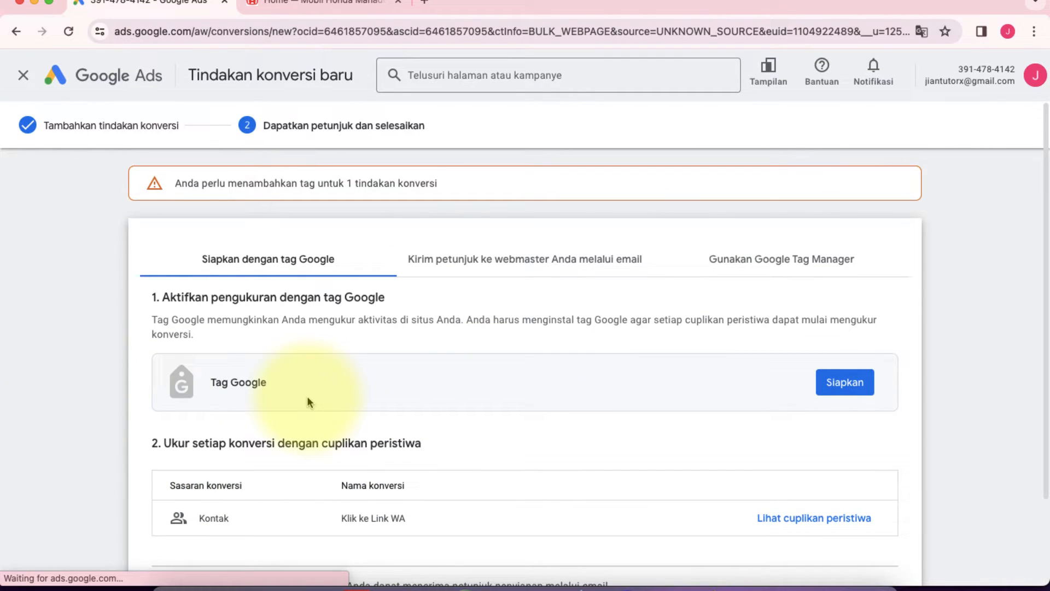
scroll(310, 402, down, 3)
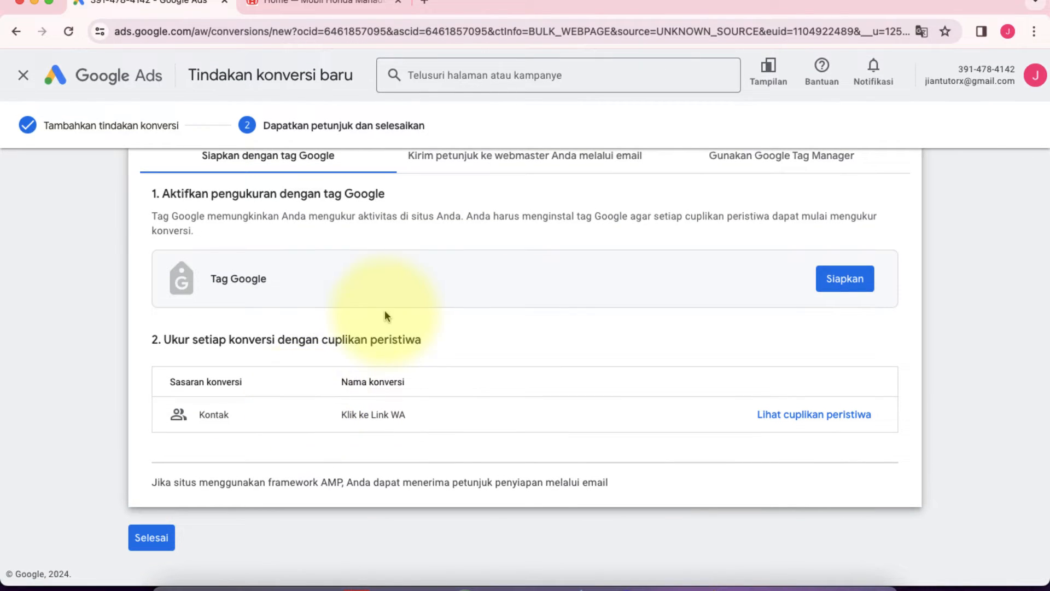
scroll(385, 309, up, 2)
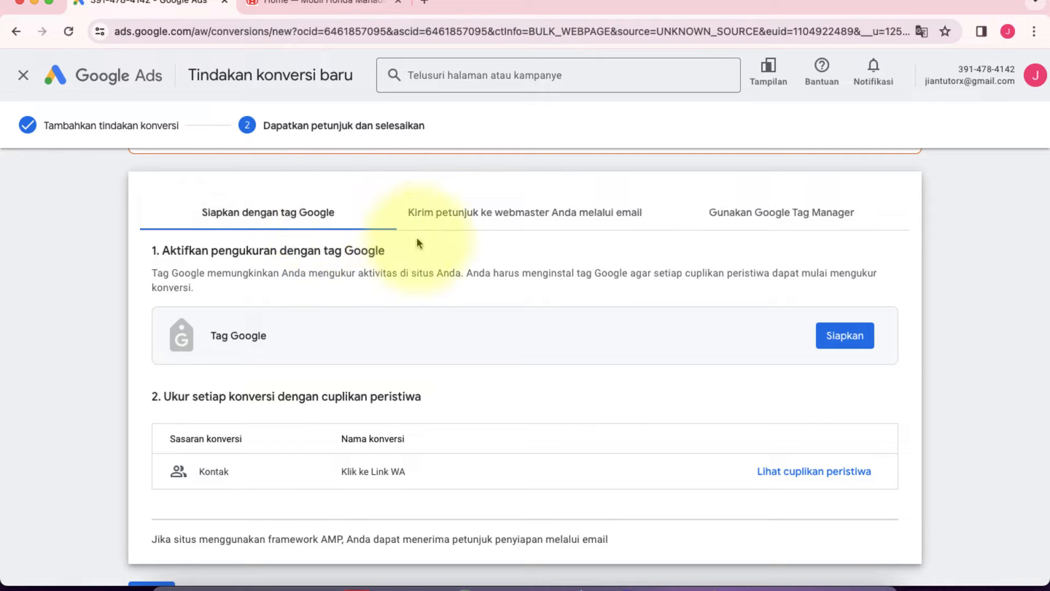
Step: Look at the option for emailing instructions to the webmaster and show the Google Tag Manager instructions
click(500, 225)
click(188, 496)
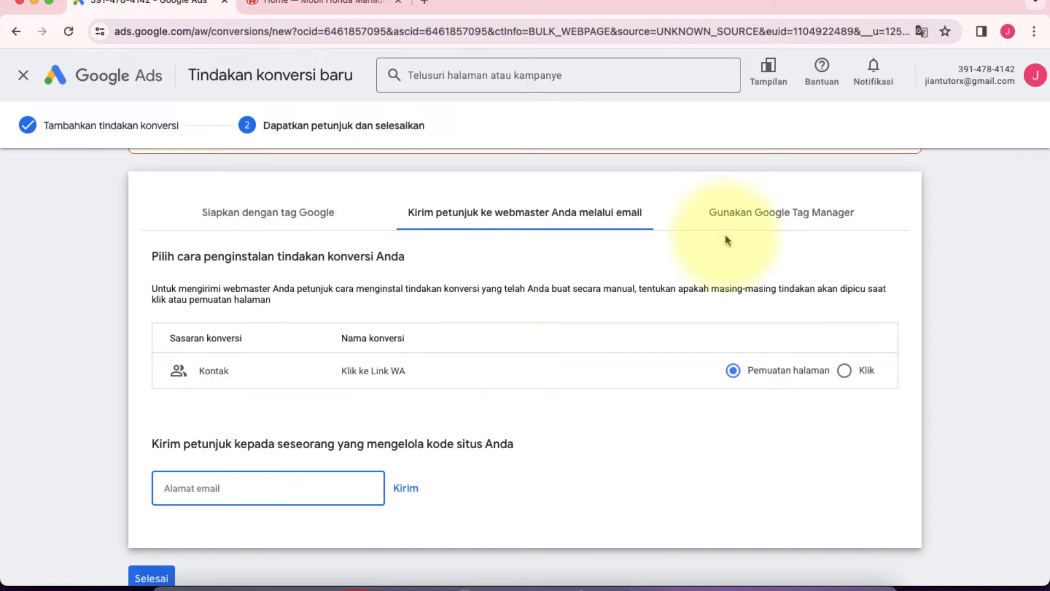
click(786, 218)
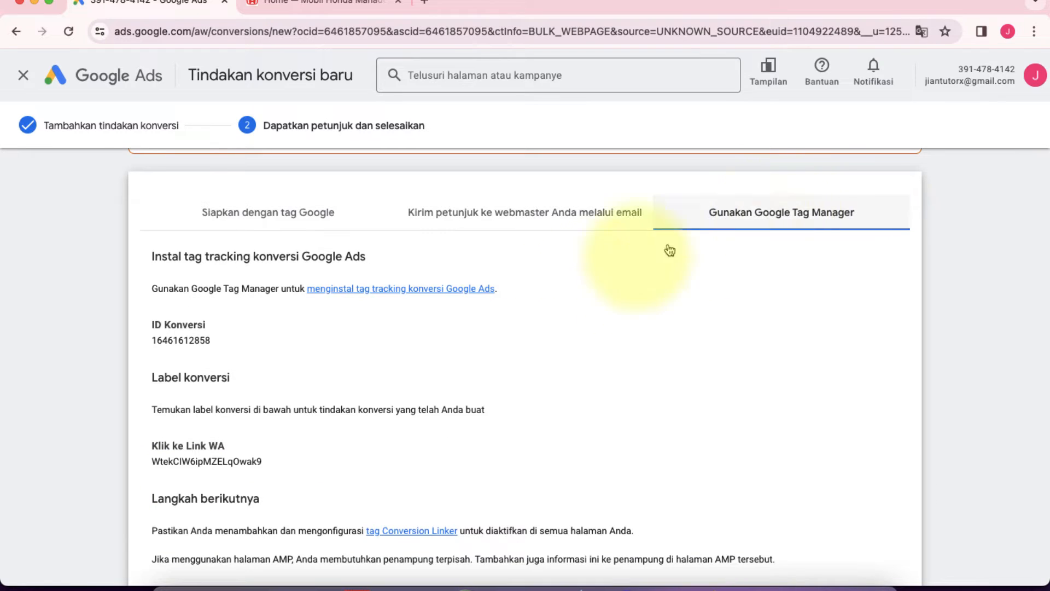
Step: Examine the conversion ID, the "Klik ke Link WA" conversion label and the follow-up instructions for Google Tag Manager
scroll(587, 287, down, 2)
scroll(585, 288, up, 1)
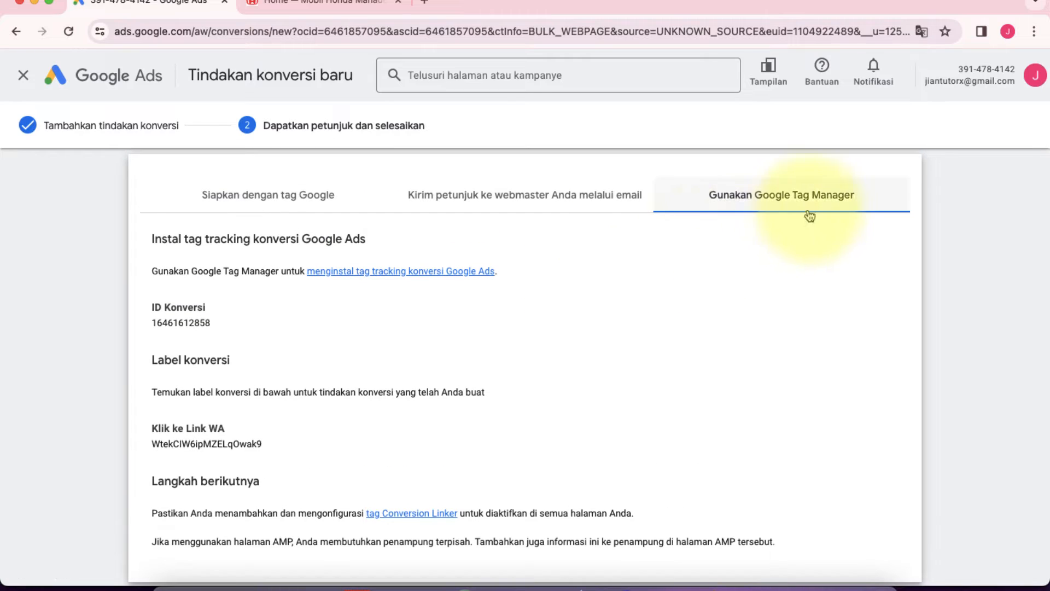
scroll(640, 322, down, 2)
scroll(640, 321, up, 3)
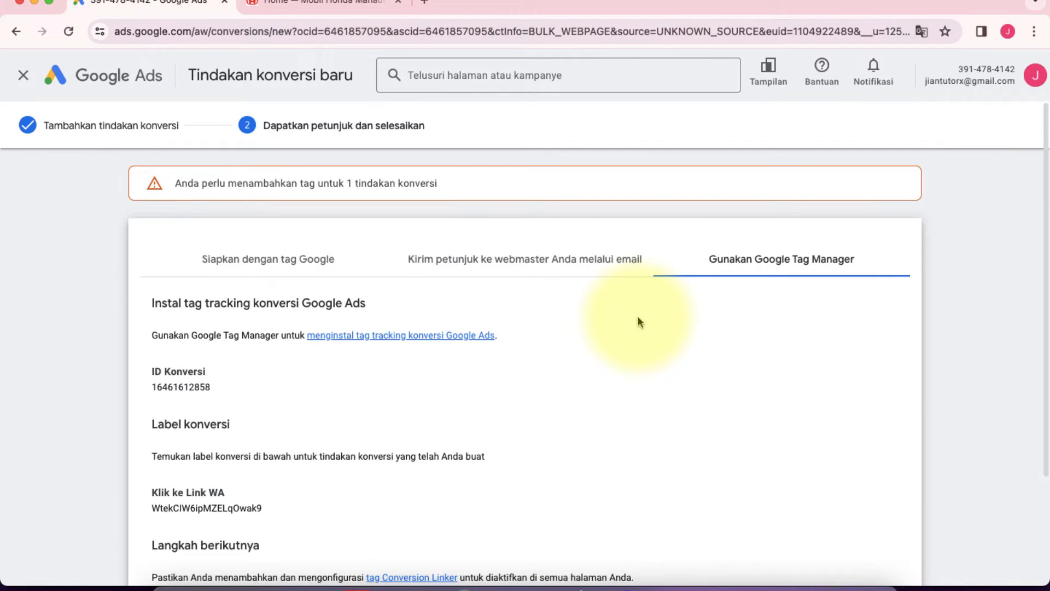
scroll(640, 322, down, 3)
scroll(639, 322, up, 3)
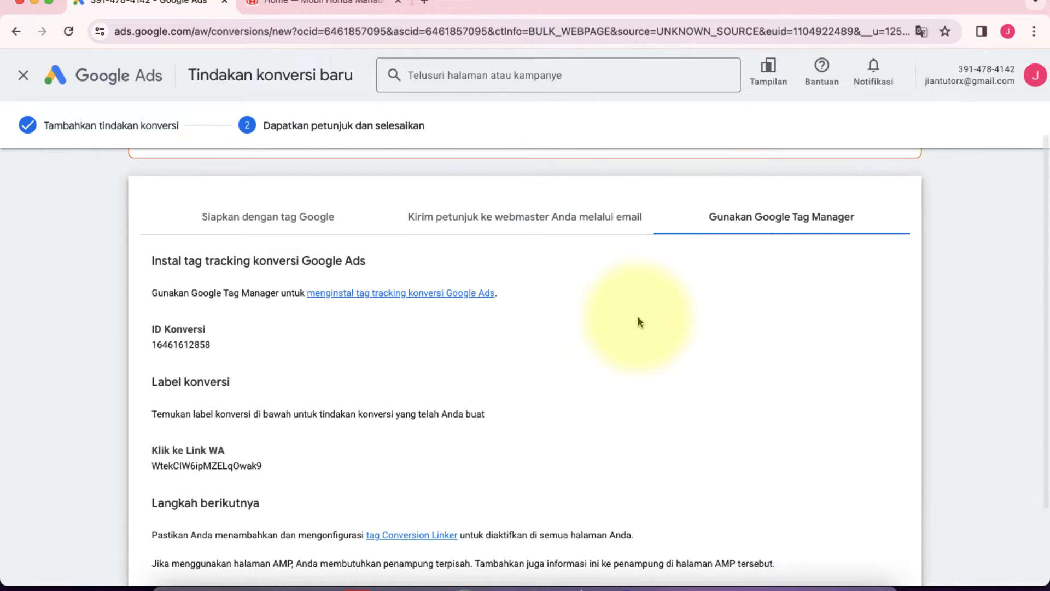
scroll(639, 322, down, 3)
scroll(639, 322, up, 2)
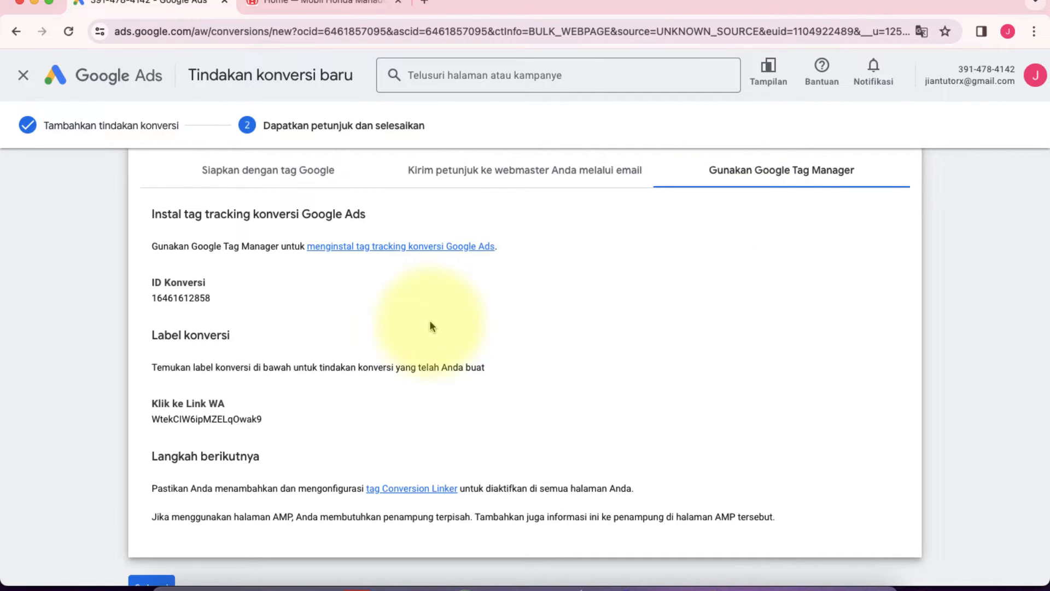
scroll(429, 320, down, 2)
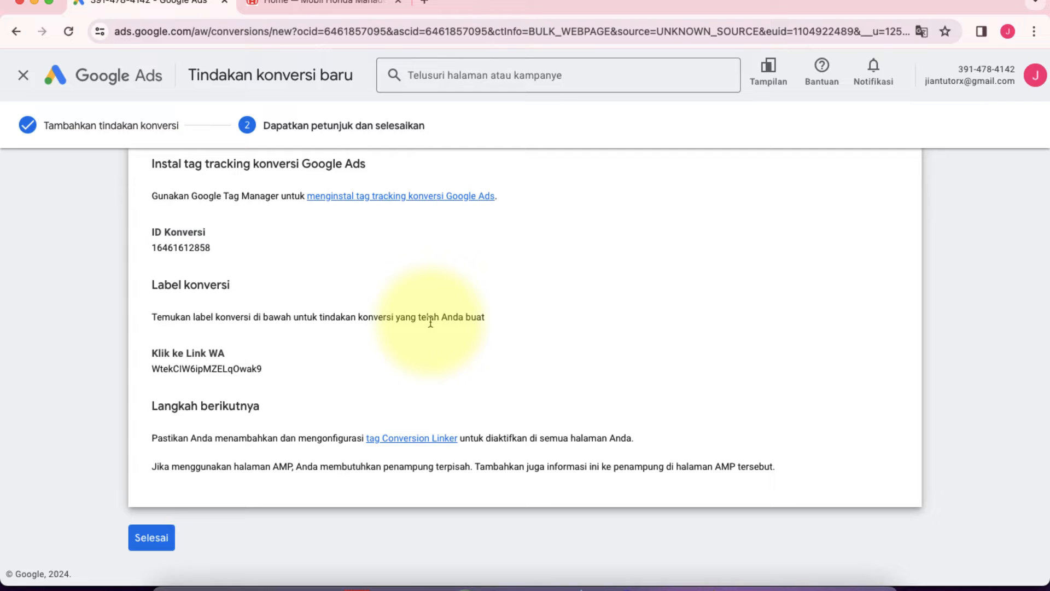
scroll(431, 323, up, 2)
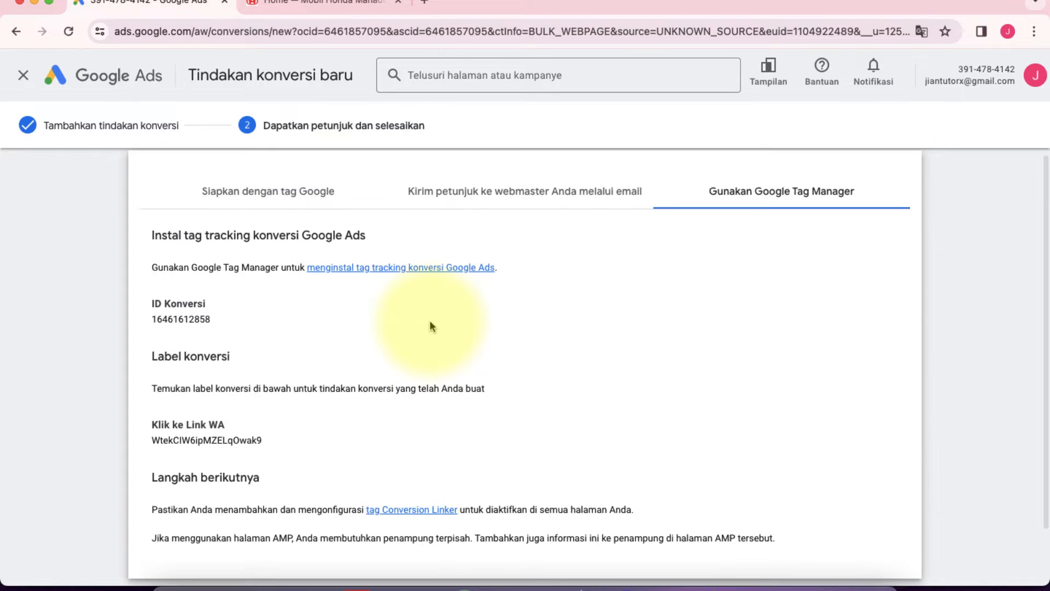
scroll(431, 323, down, 2)
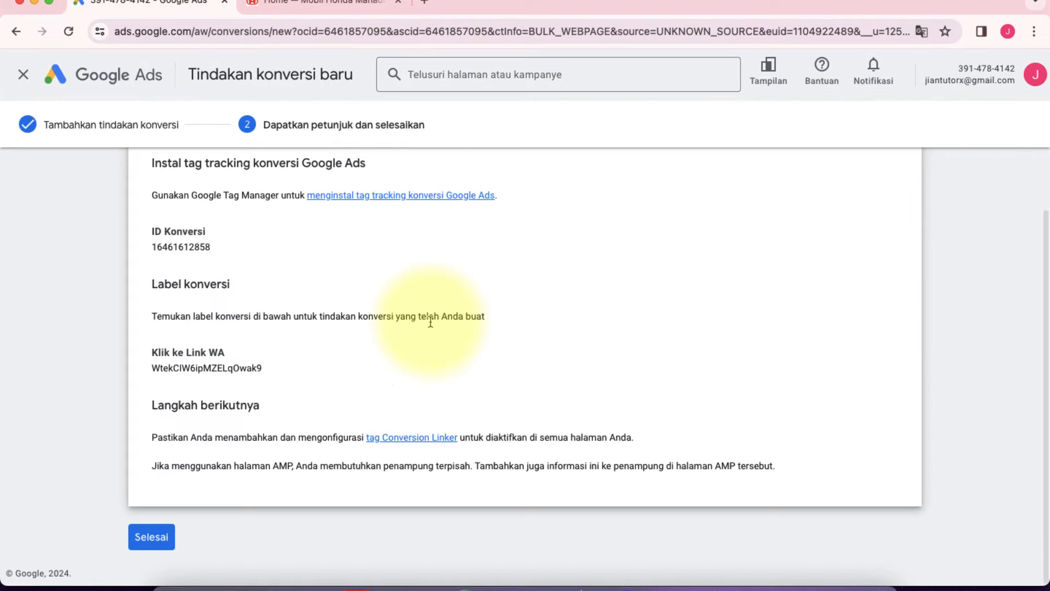
Step: Search for "tagmanager google" in a new browser tab and open the Google Tag Manager site
click(425, 2)
text(tag)
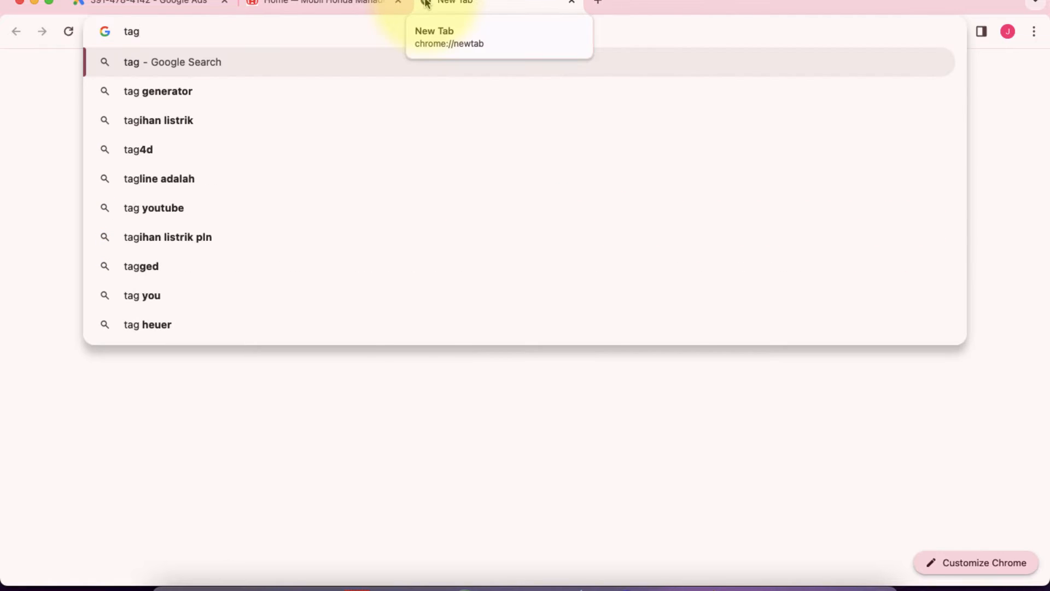
text(manager google)
key(Return)
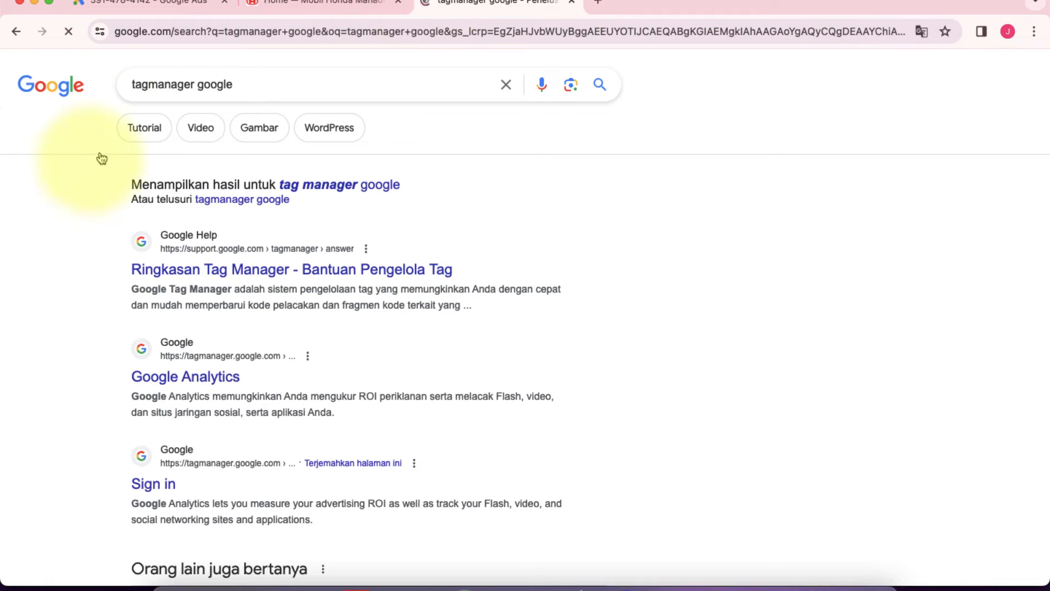
scroll(72, 282, down, 2)
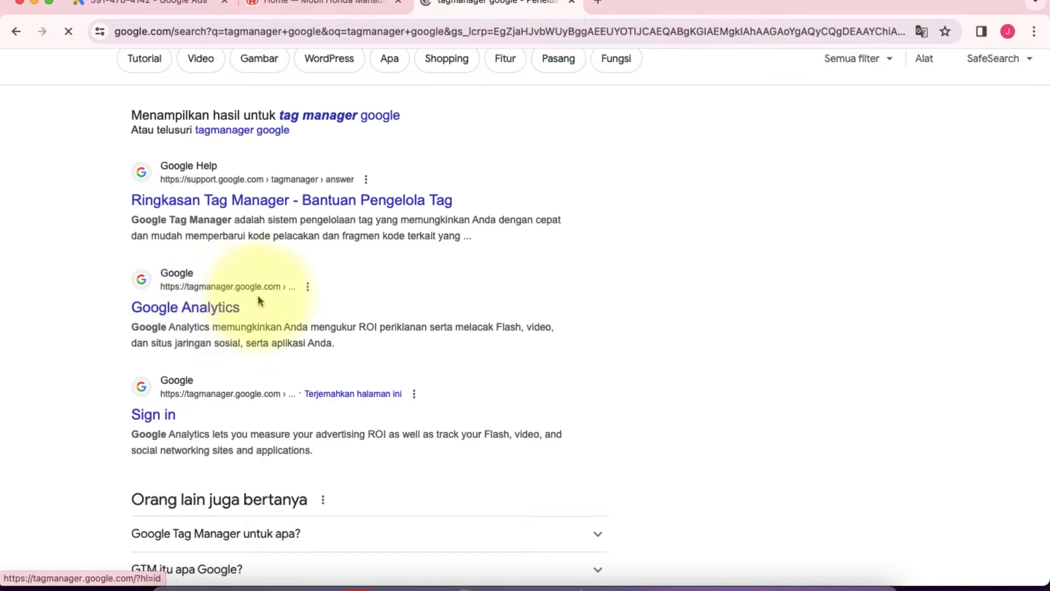
click(206, 318)
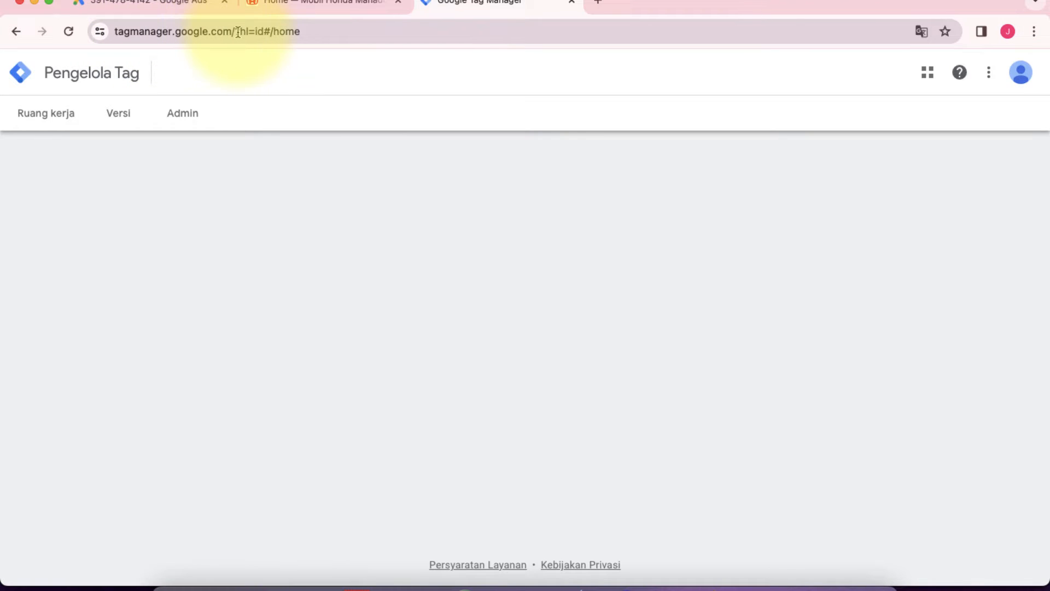
drag(239, 31, 304, 34)
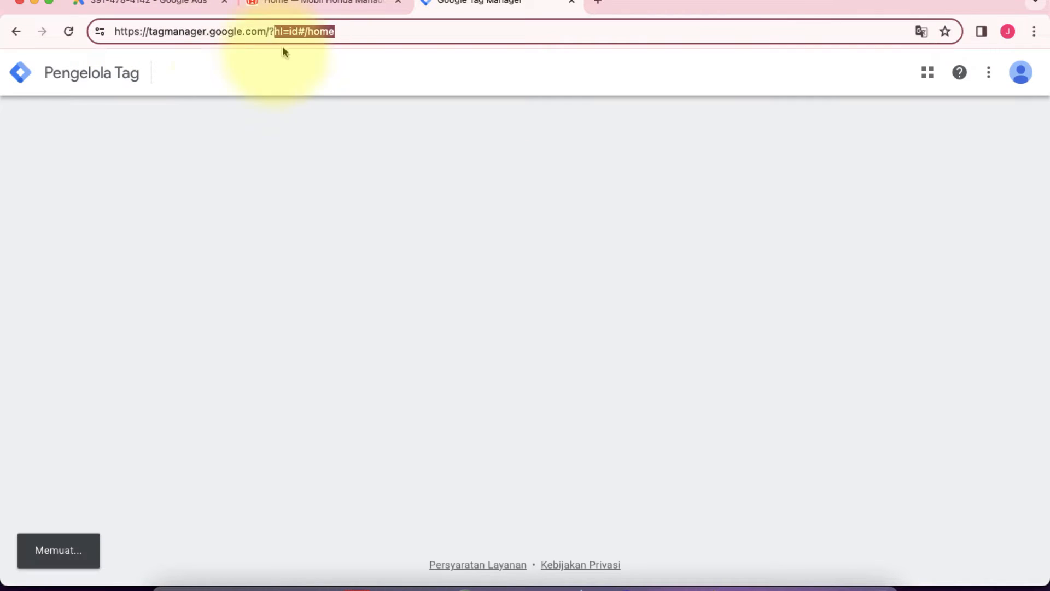
click(458, 73)
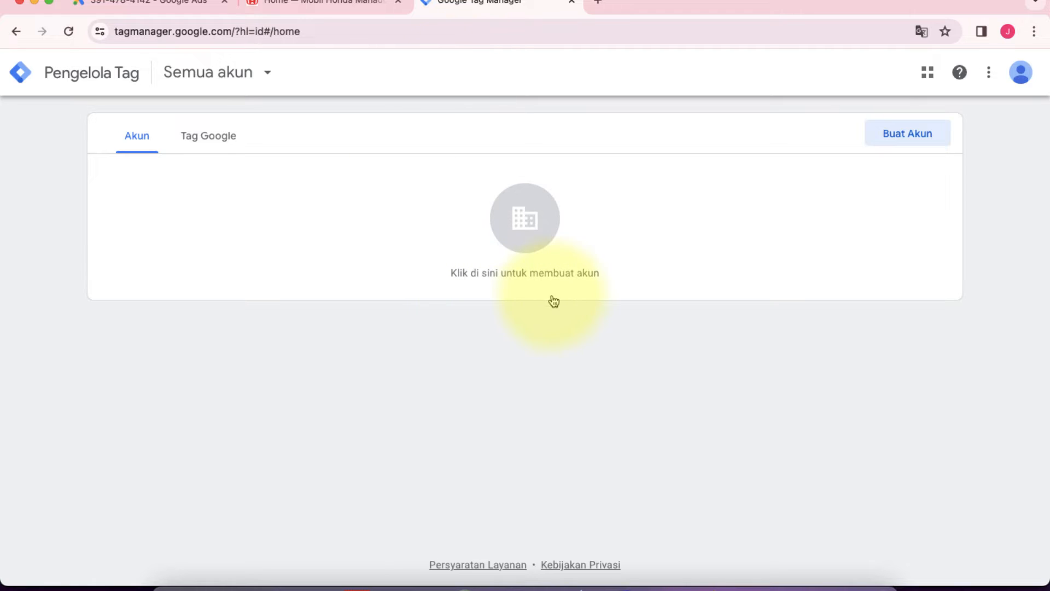
Step: Check the mobilhondamanado.com homepage and return to Google Tag Manager
click(336, 4)
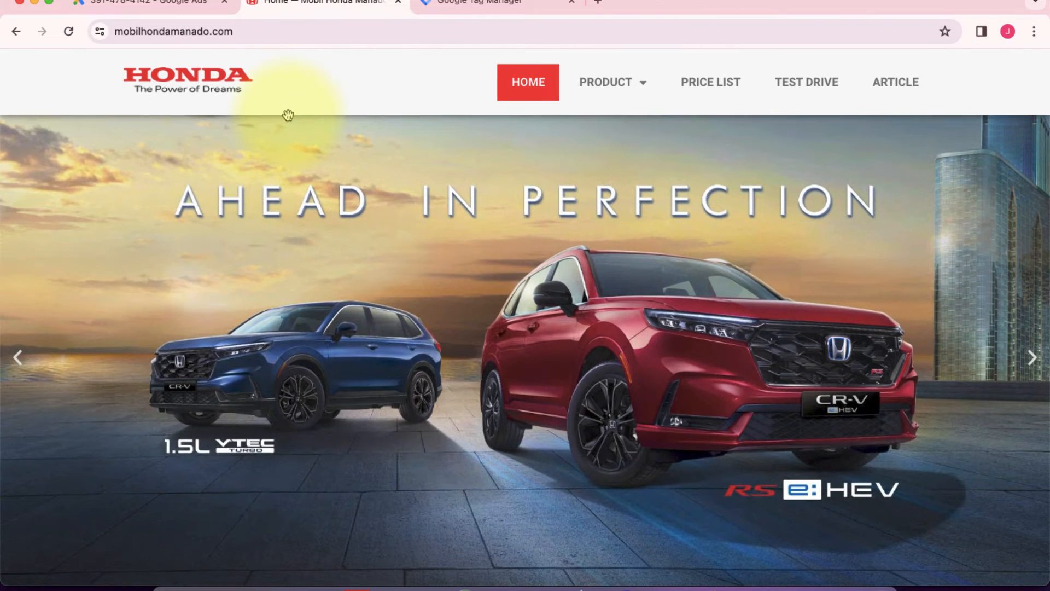
scroll(288, 113, down, 3)
click(509, 4)
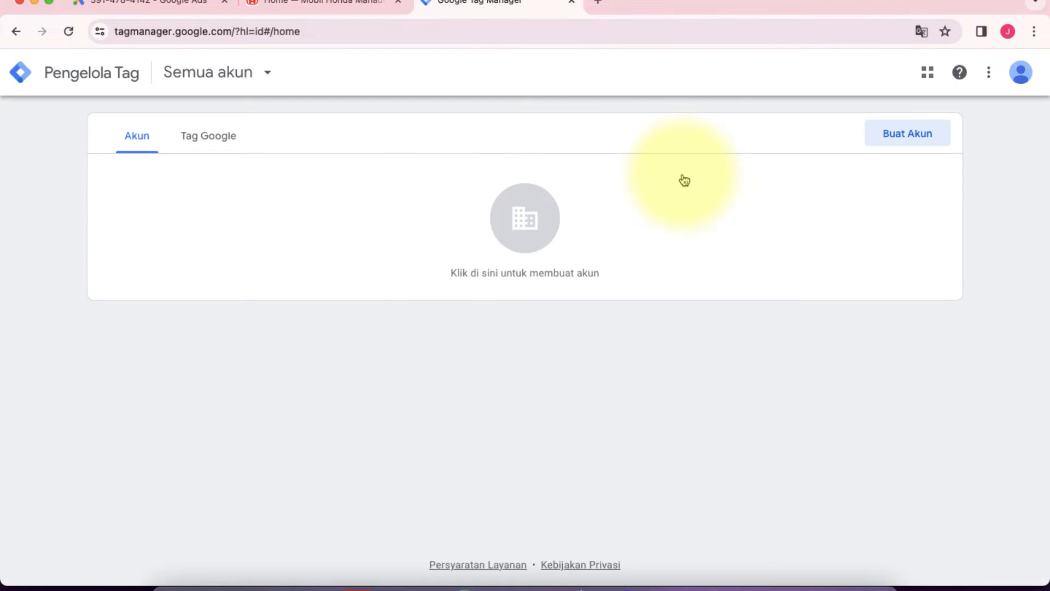
Step: Start a new Tag Manager account and name it "Honda Manado"
click(909, 136)
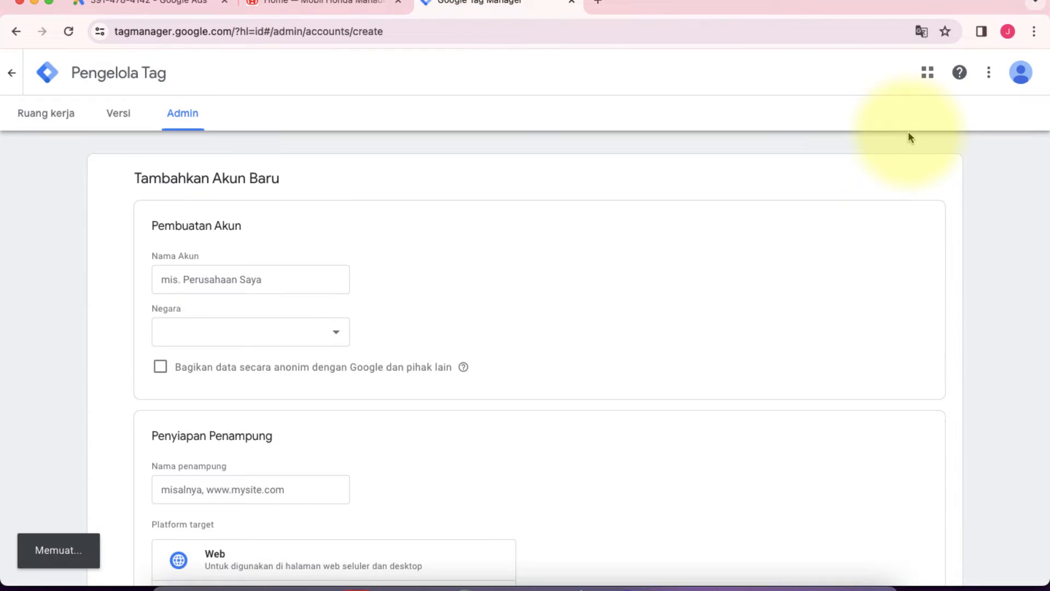
click(206, 275)
click(208, 281)
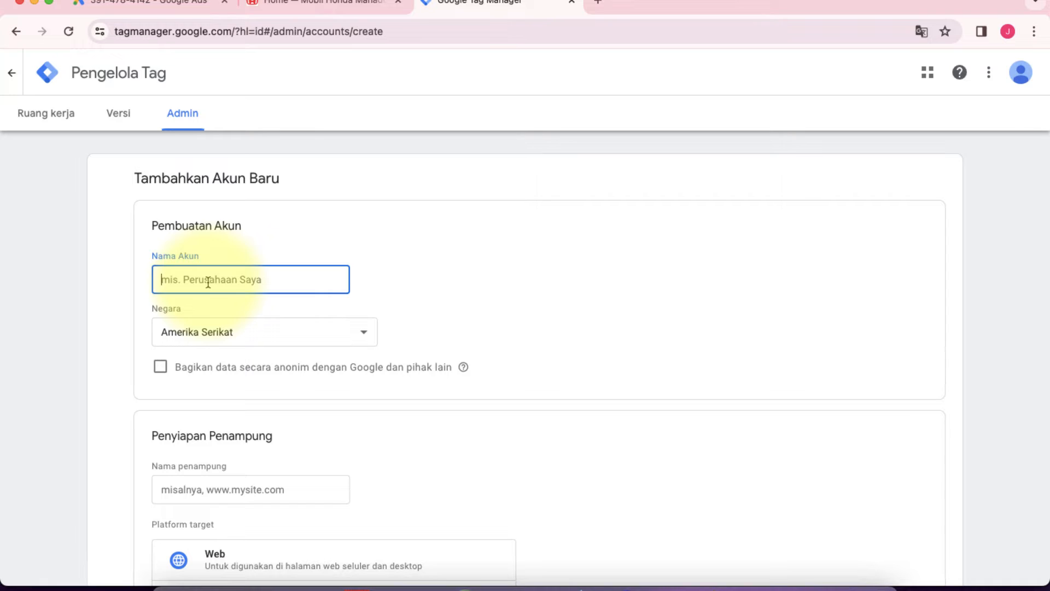
text(Honda Manado)
Step: Set the new account's country to Indonesia
scroll(94, 330, down, 3)
click(243, 214)
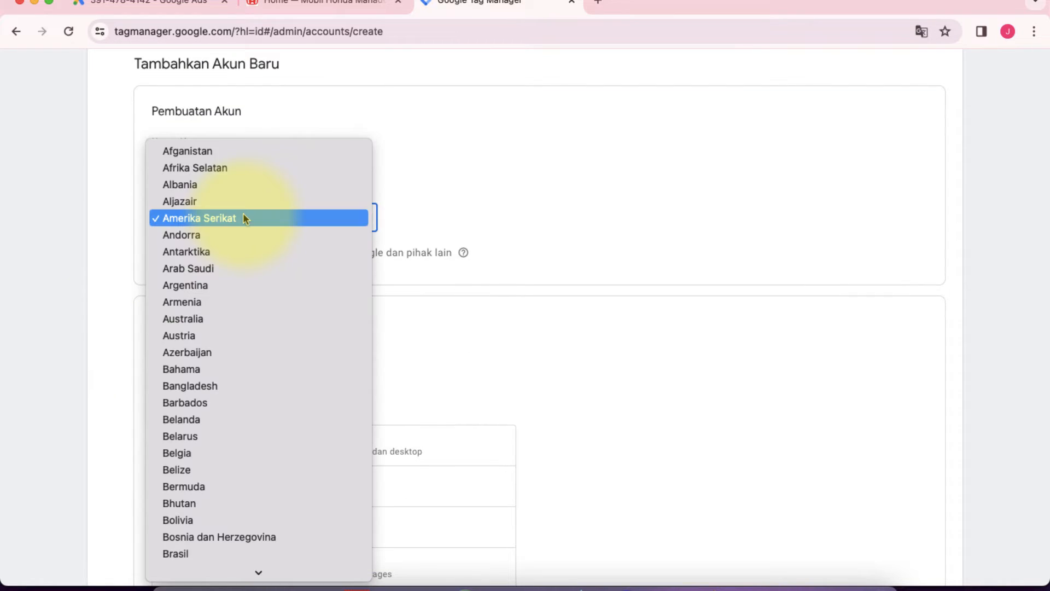
text(i)
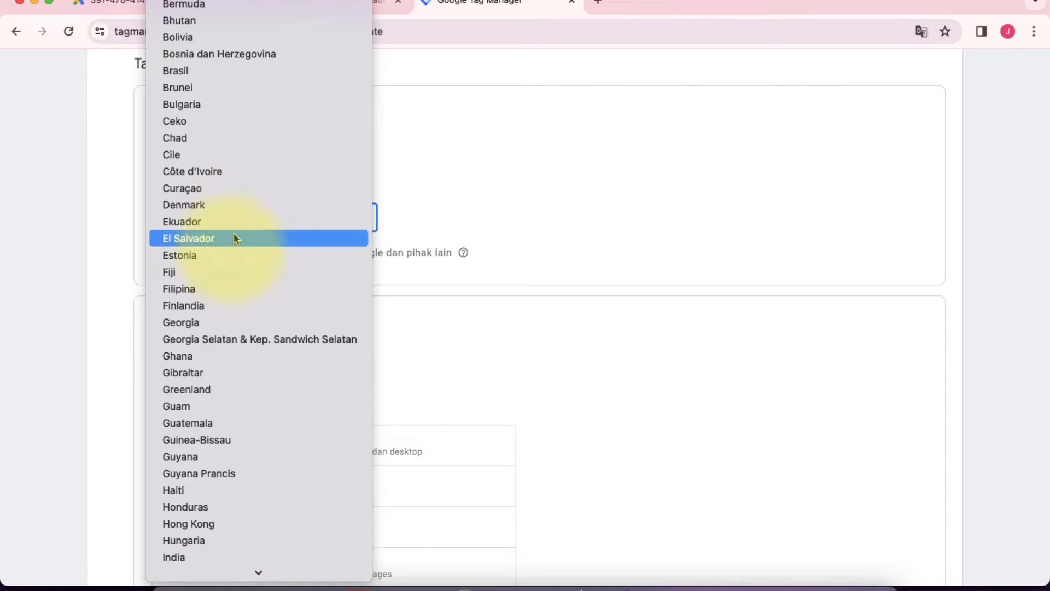
scroll(242, 411, down, 3)
click(241, 478)
scroll(130, 356, down, 2)
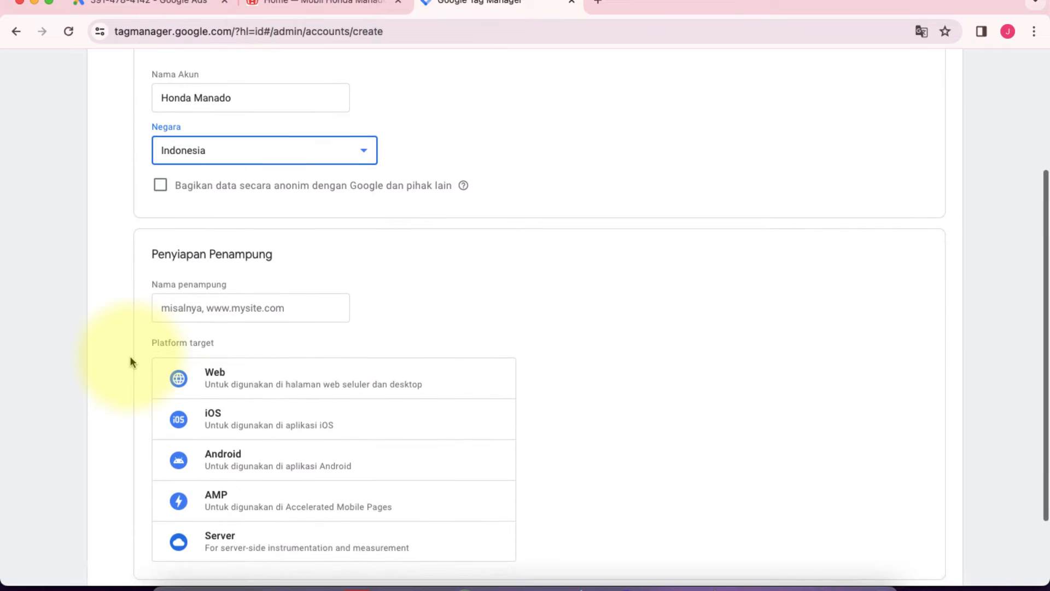
click(184, 310)
click(319, 9)
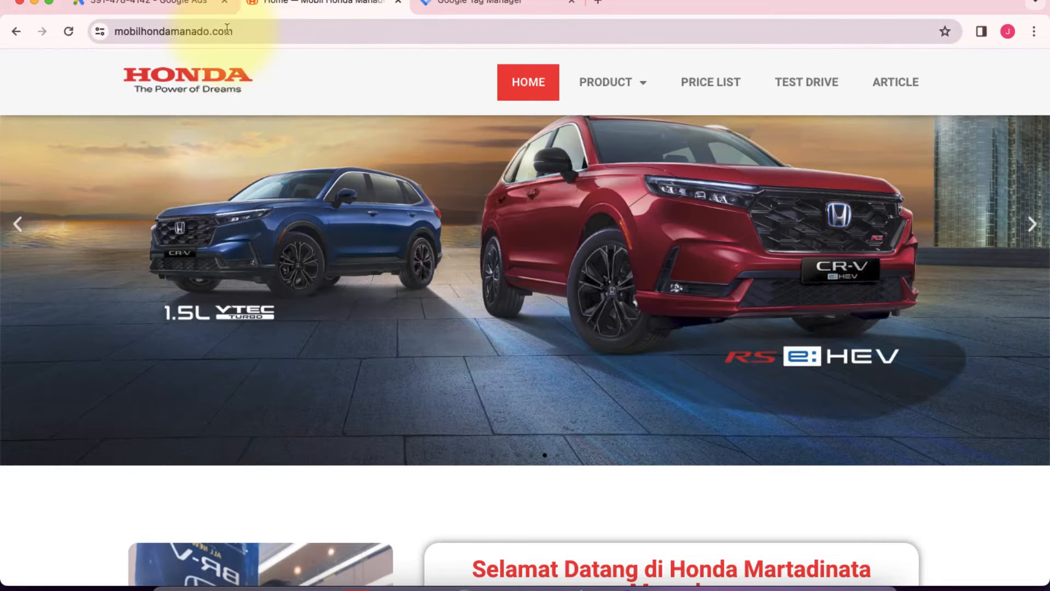
click(233, 32)
key(super+c)
click(457, 2)
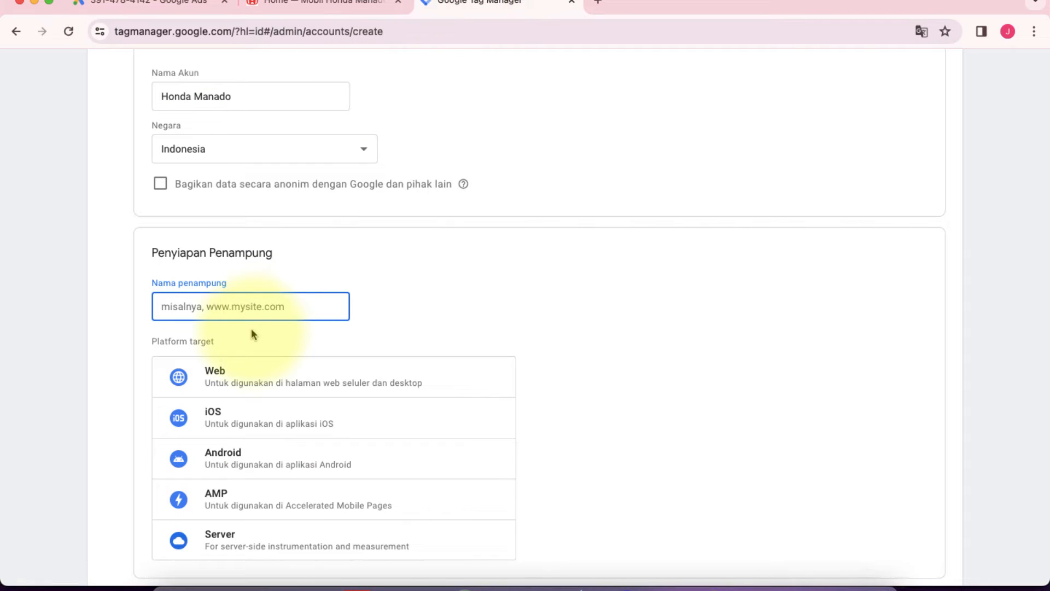
key(super+v)
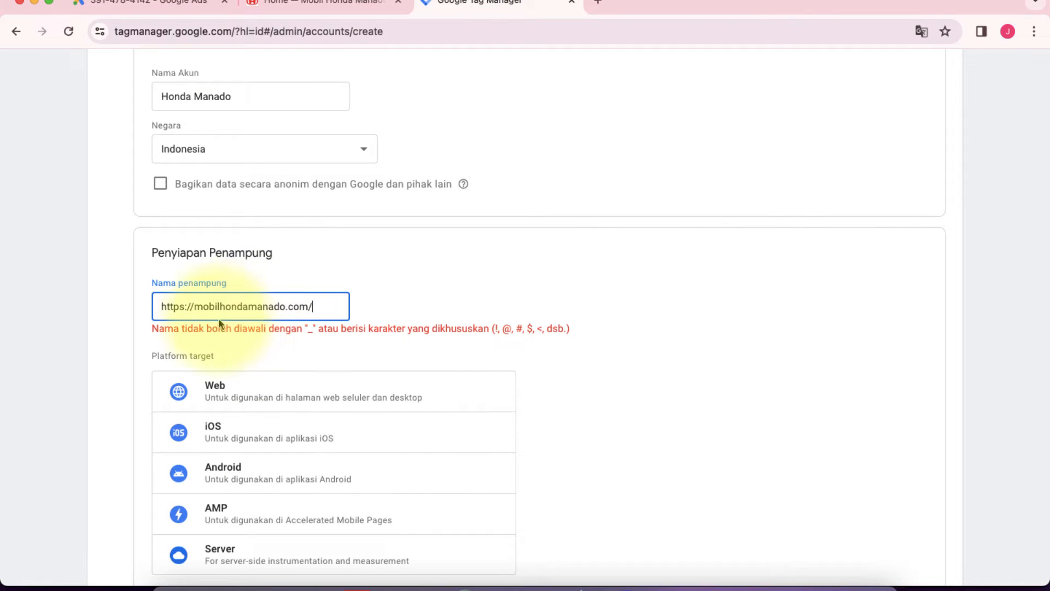
drag(195, 306, 134, 315)
click(184, 305)
drag(196, 306, 127, 303)
key(BackSpace)
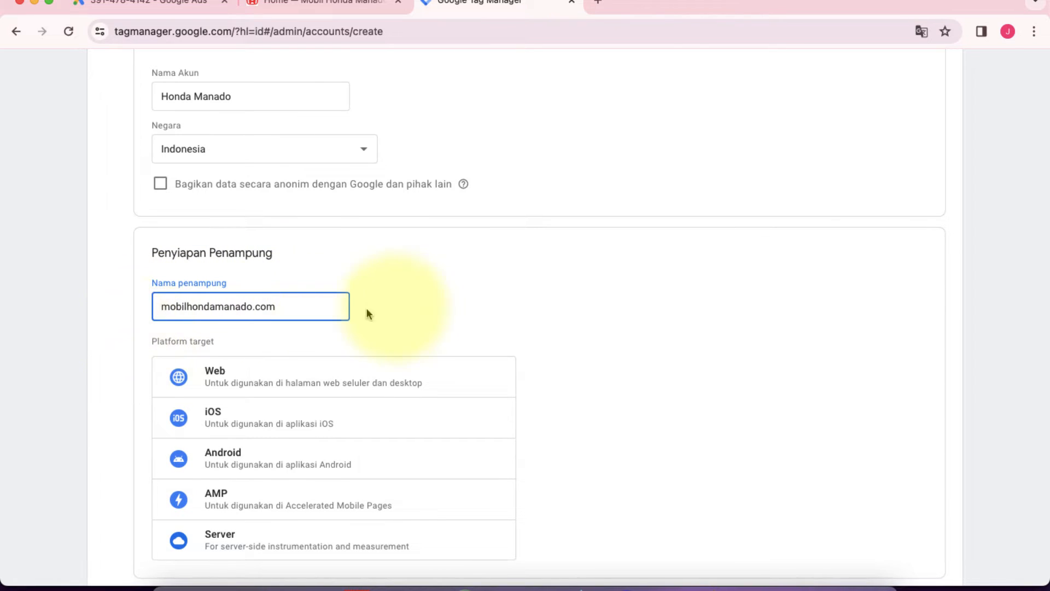
click(483, 312)
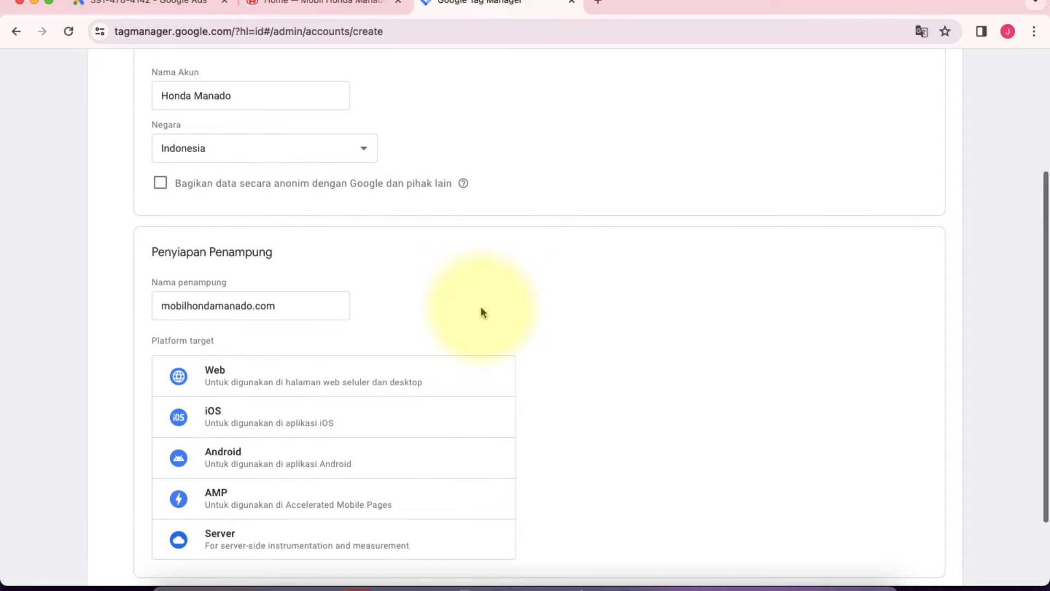
Step: Set the container's target platform to Web and submit the new account for creation
scroll(481, 312, down, 3)
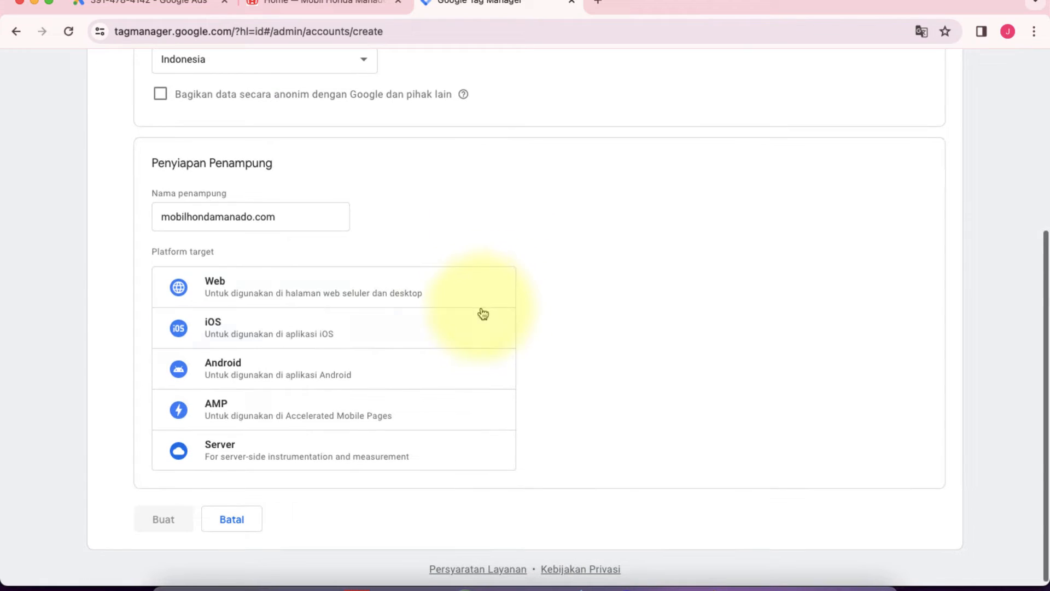
click(273, 297)
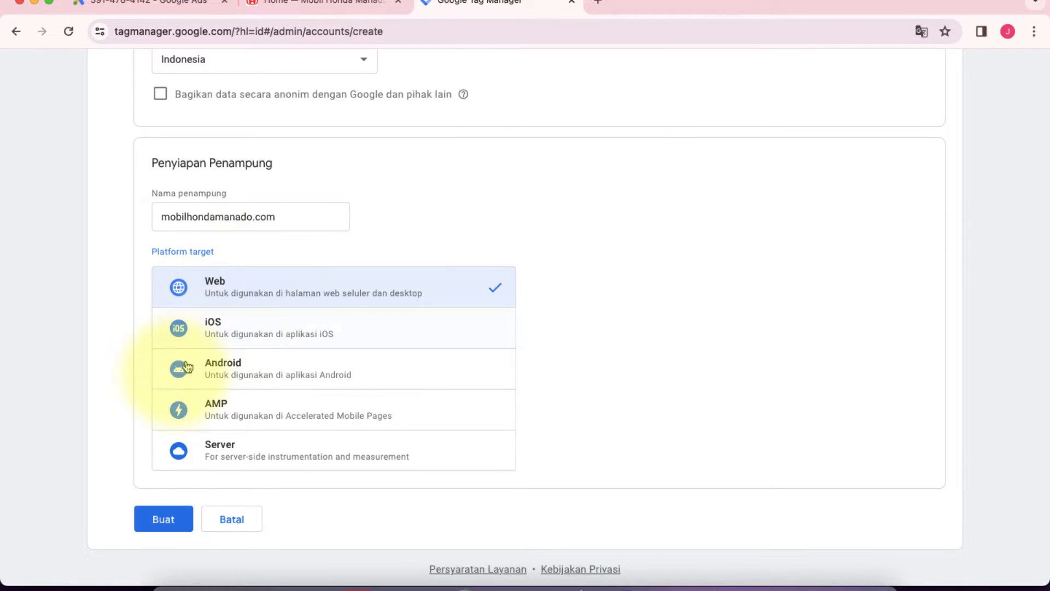
click(156, 524)
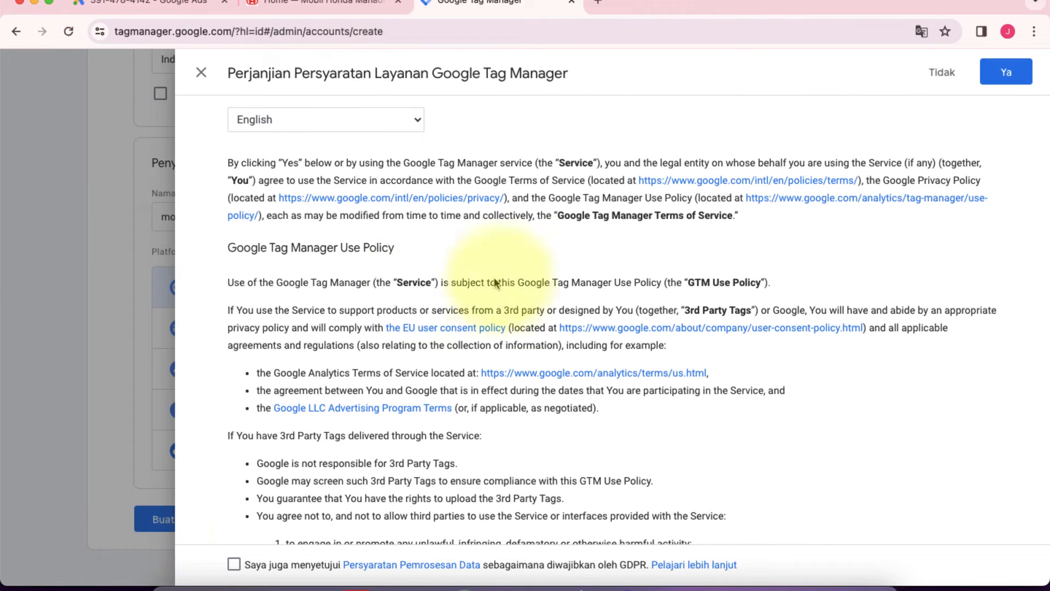
Step: Accept the Google Tag Manager Terms of Service together with the GDPR data processing terms, and look through the installation snippets
scroll(496, 328, down, 6)
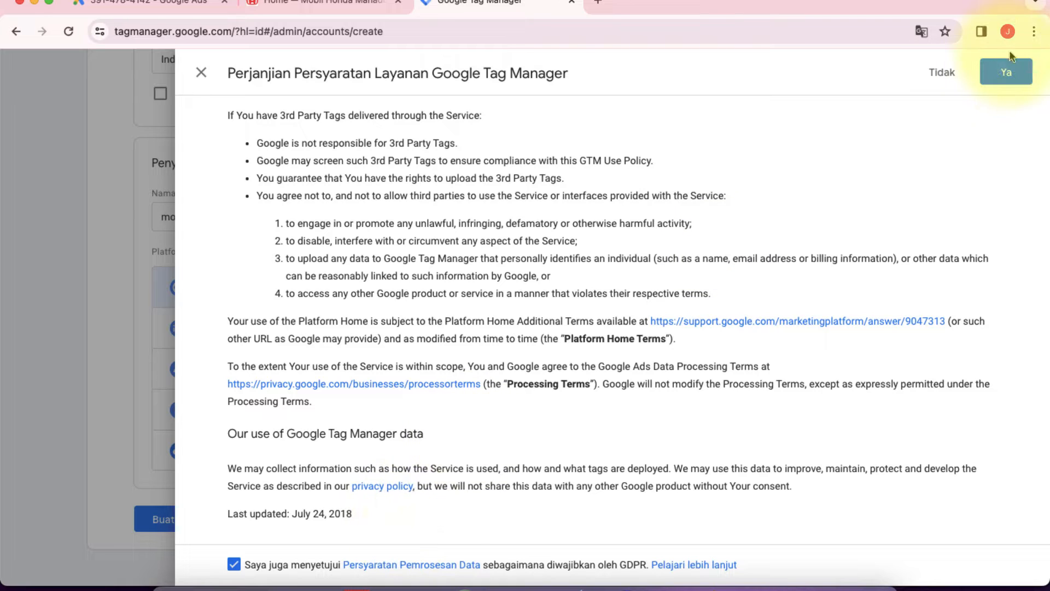
click(1017, 74)
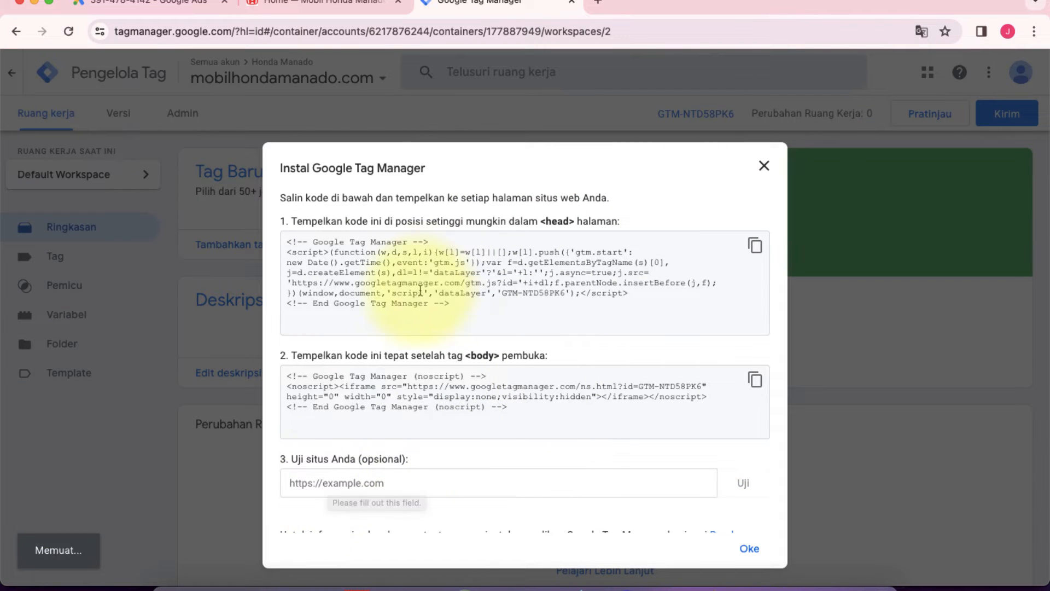
scroll(447, 370, down, 1)
scroll(448, 370, up, 1)
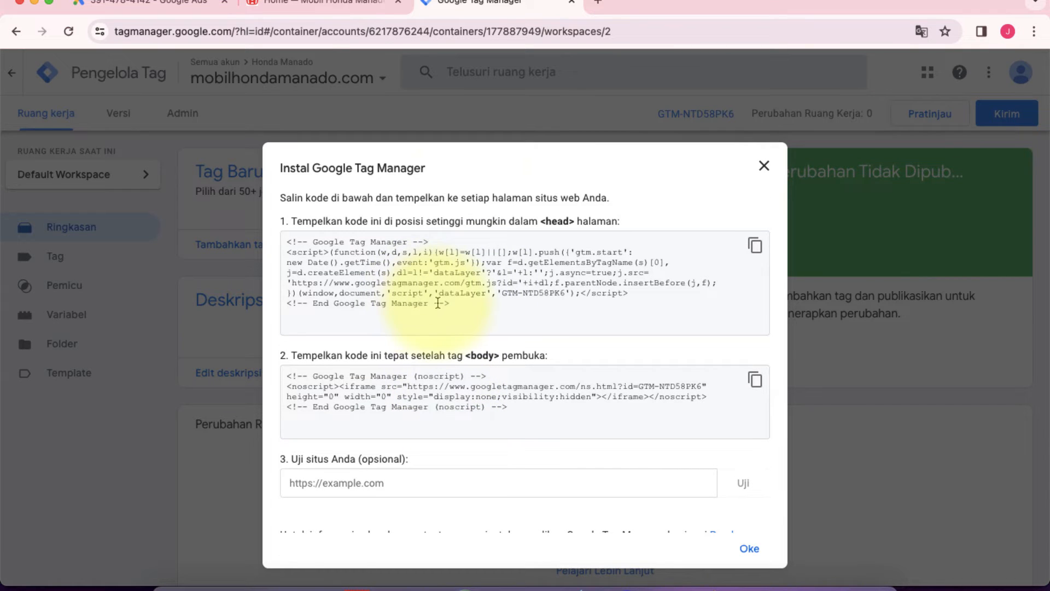
Step: Go to the wp-admin address of mobilhondamanado.com and log in to WordPress with the saved credentials
click(336, 6)
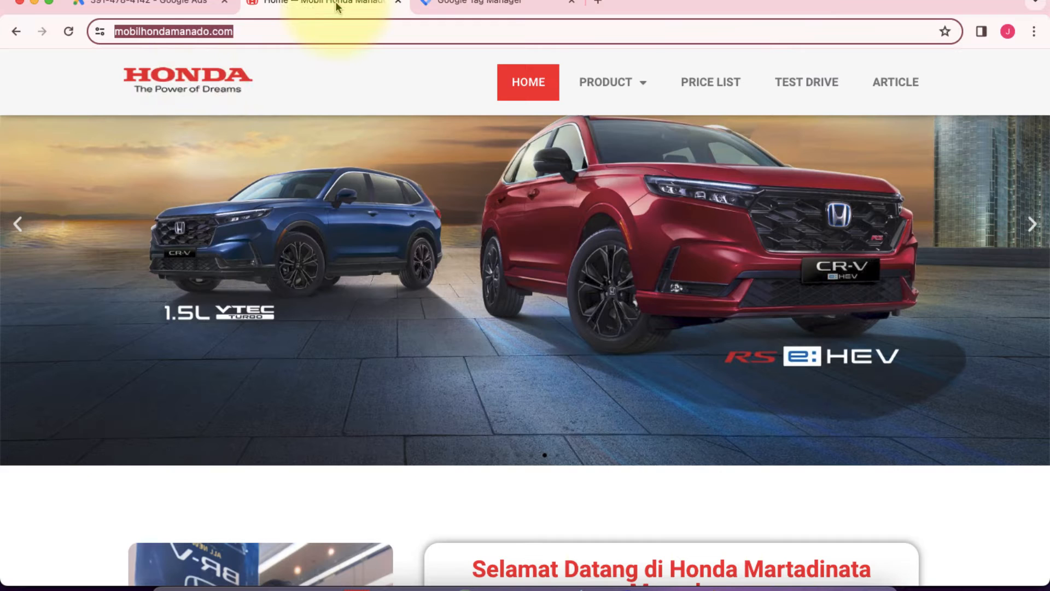
click(328, 82)
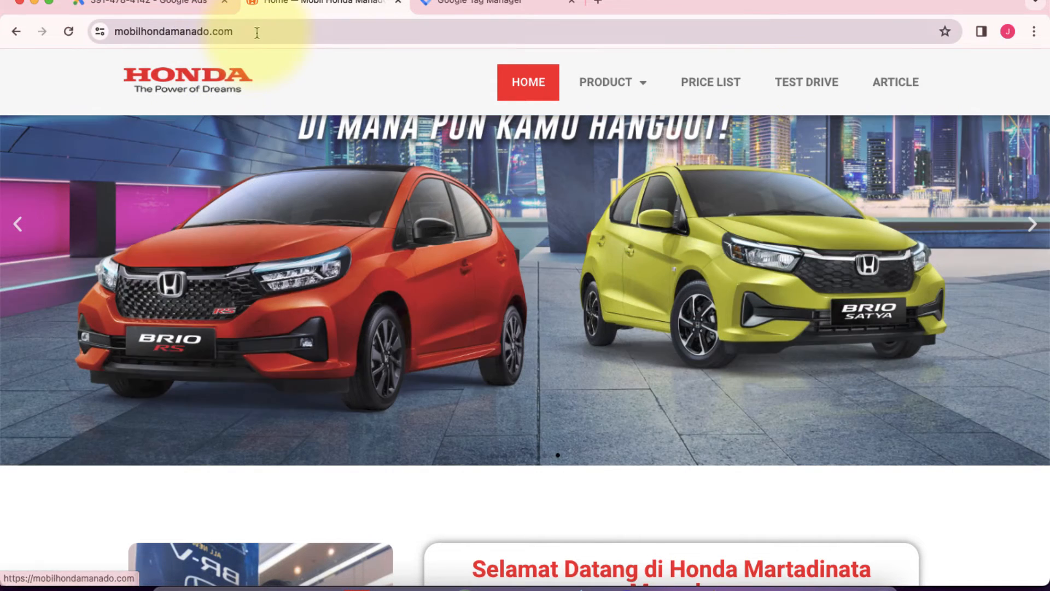
click(257, 31)
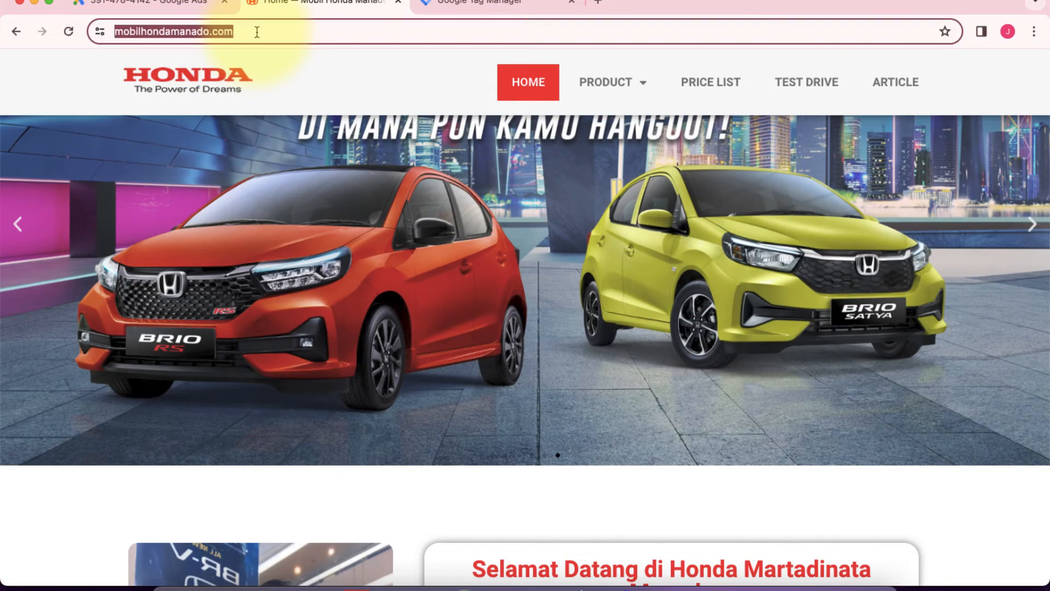
click(258, 31)
text(wp-admin)
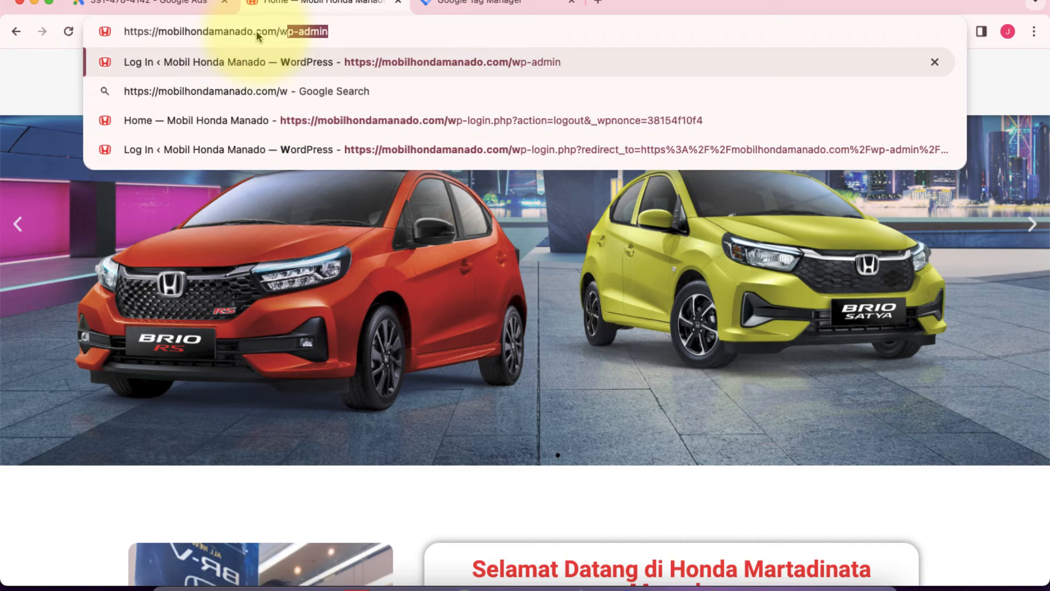
key(Return)
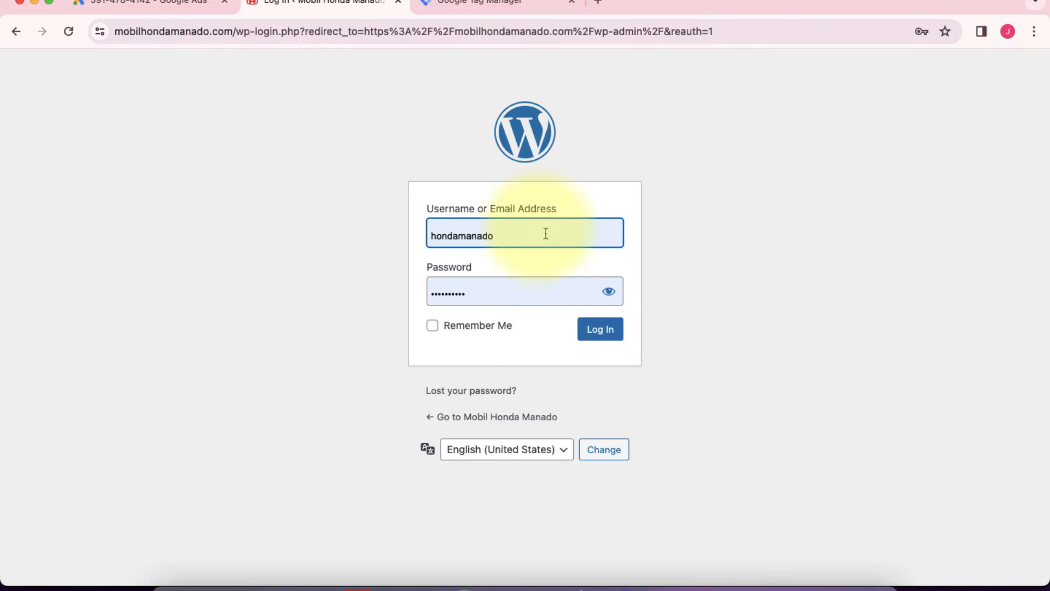
click(598, 333)
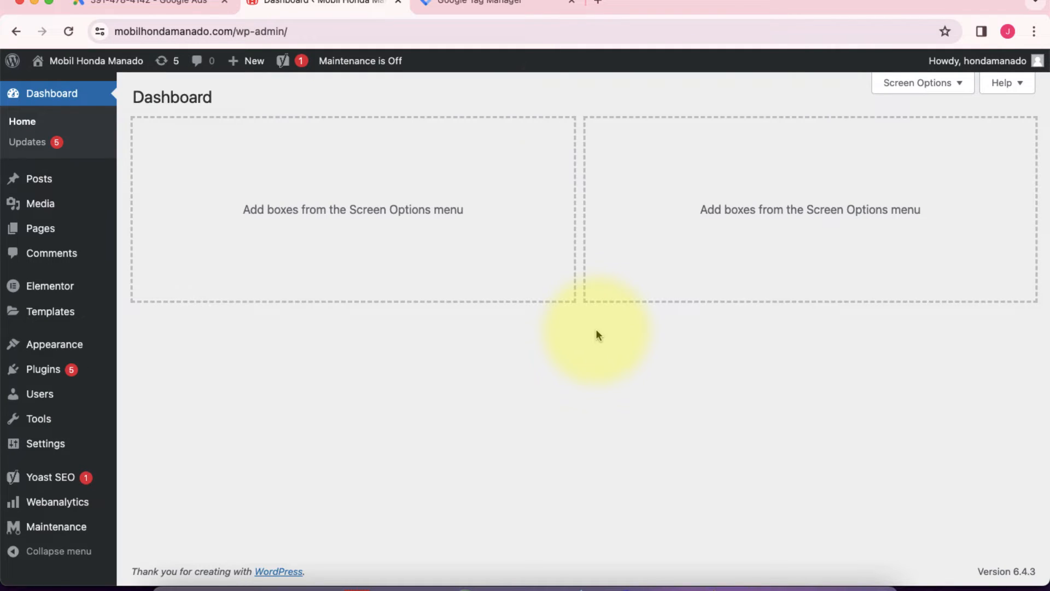
Step: Copy the Tag Manager installation snippet meant for the <head> and return to the WordPress dashboard
click(499, 6)
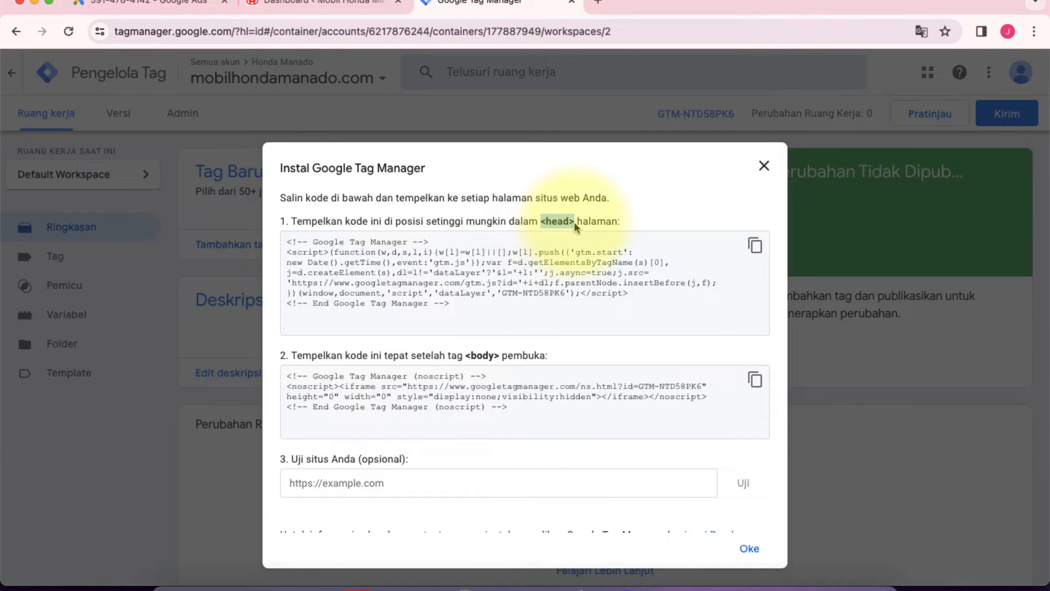
click(755, 246)
key(super+c)
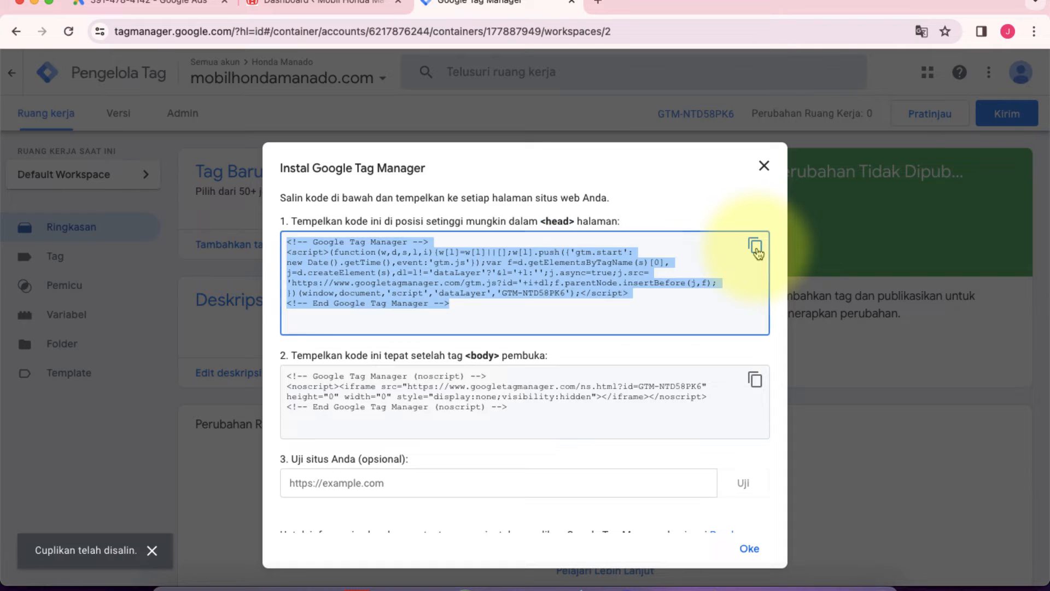
click(318, 7)
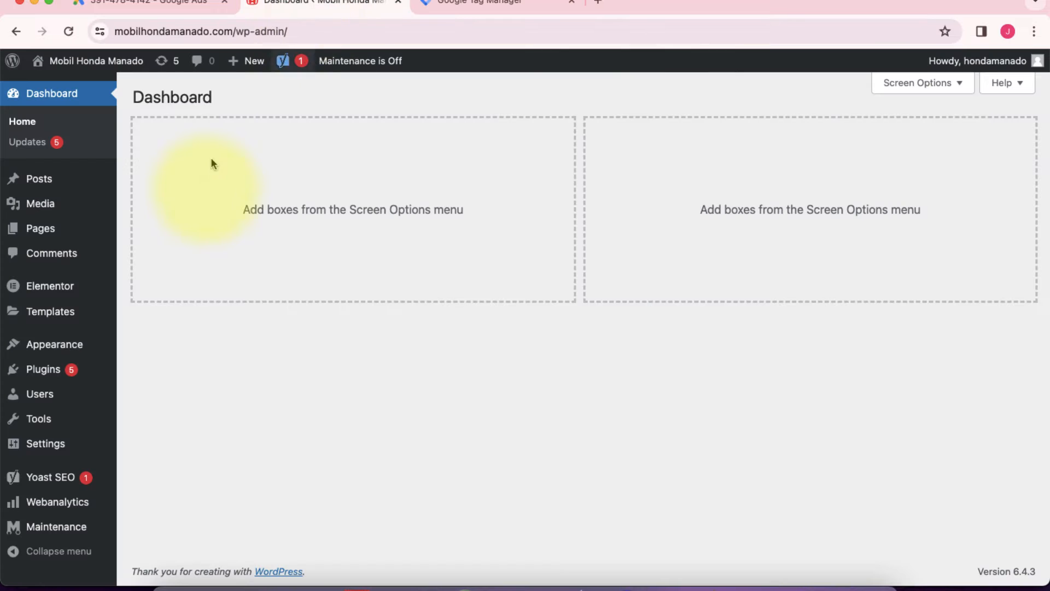
Step: Open the Hello Elementor theme's Theme Header file (header.php) in the Theme File Editor
mouse_move(64, 347)
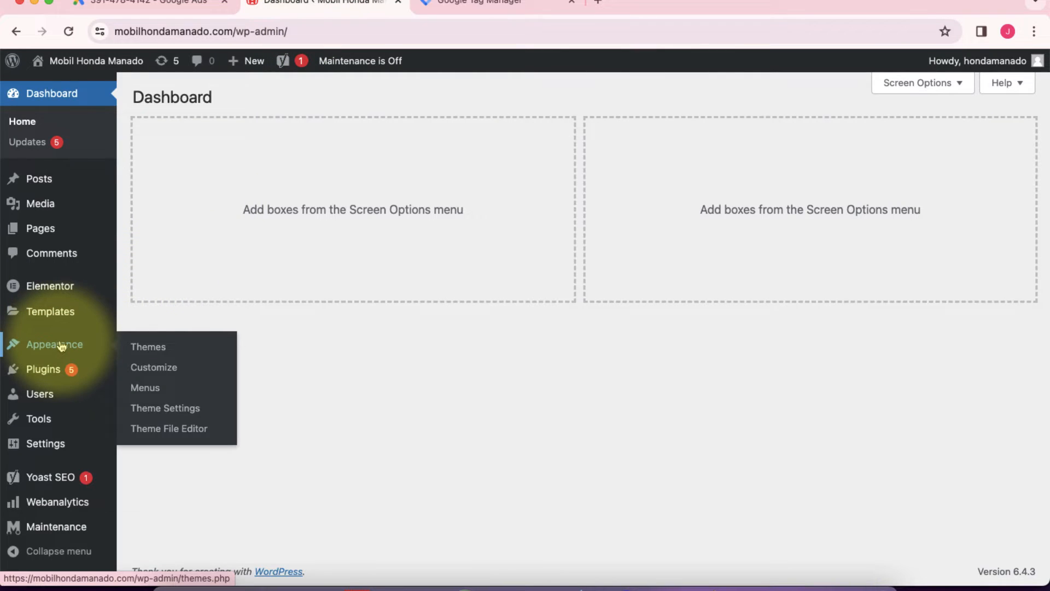
click(178, 436)
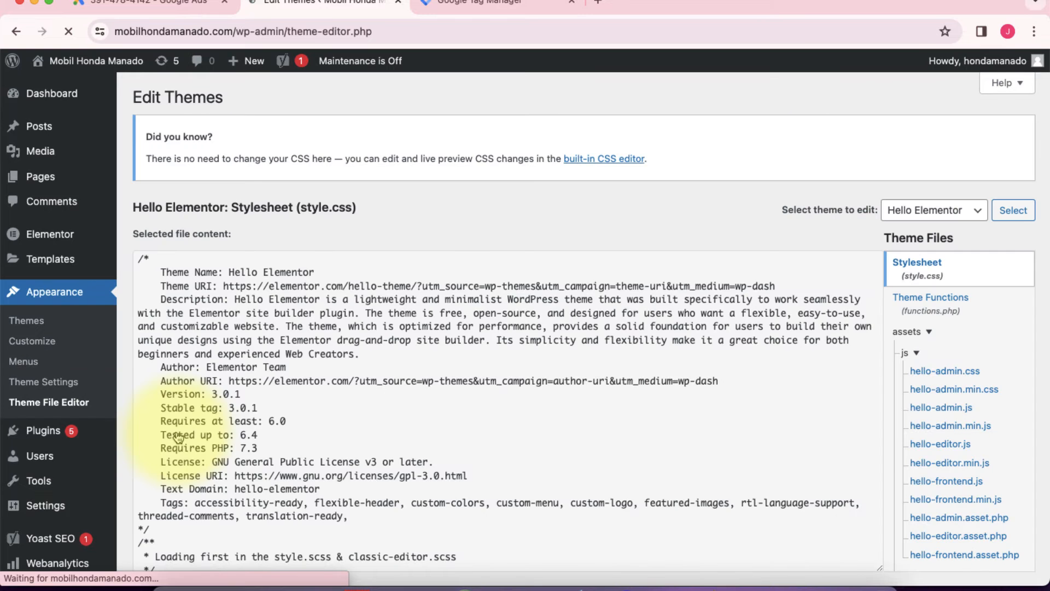
scroll(543, 358, down, 10)
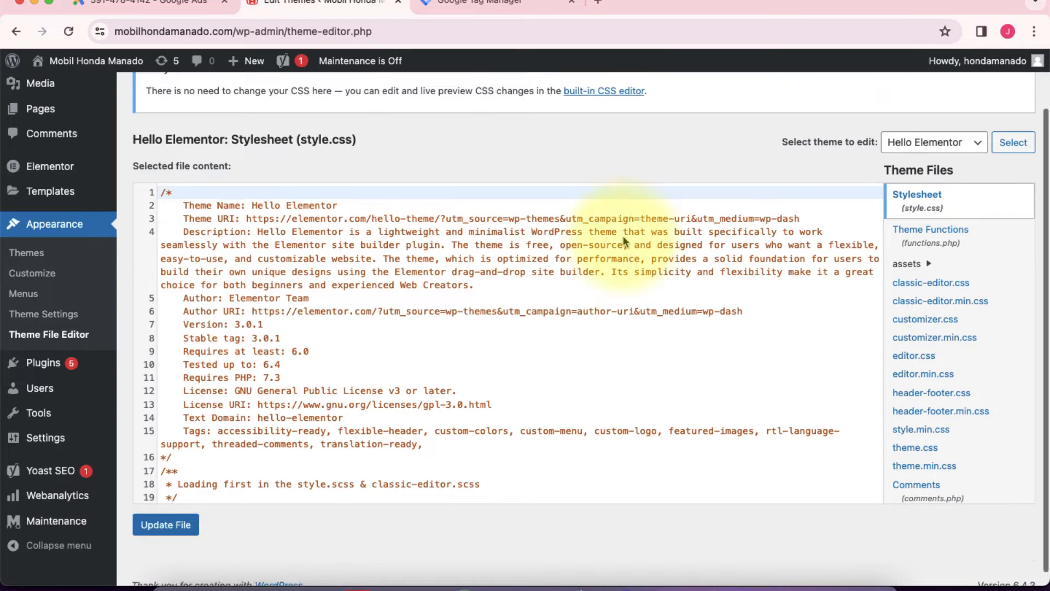
scroll(446, 370, up, 5)
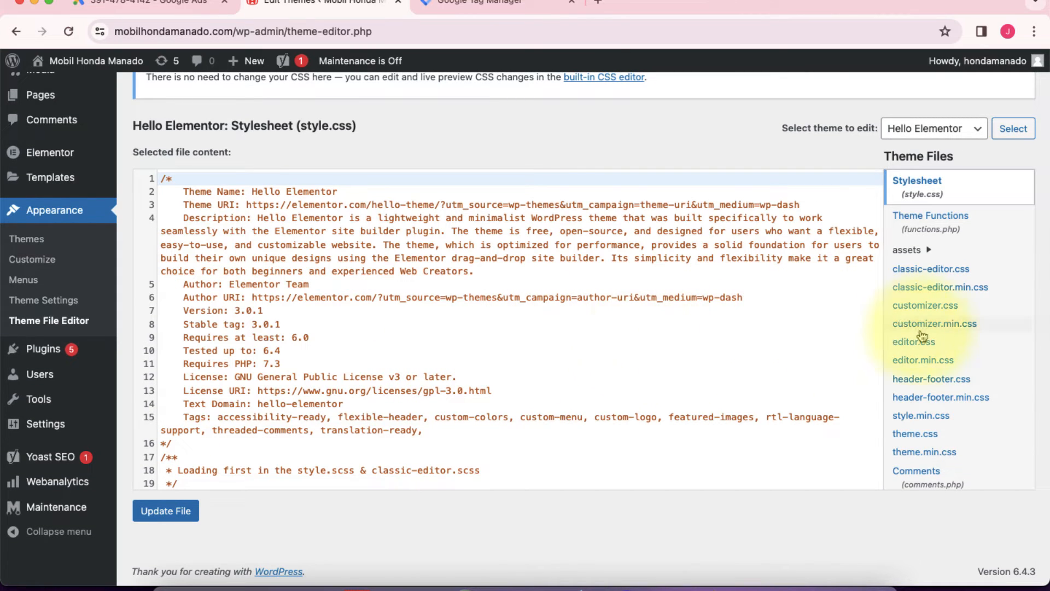
scroll(919, 350, down, 4)
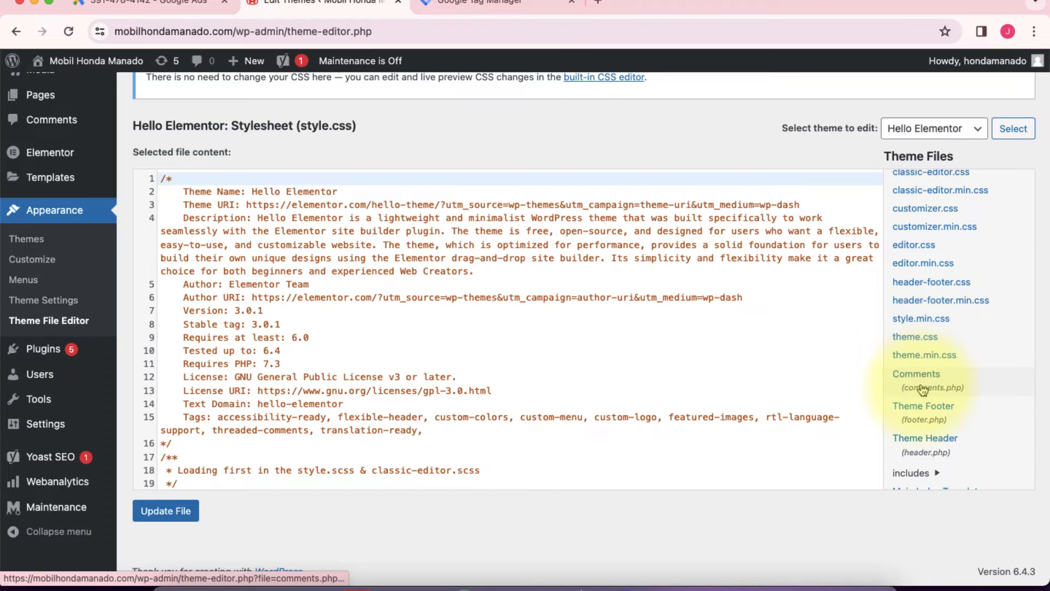
scroll(915, 385, down, 2)
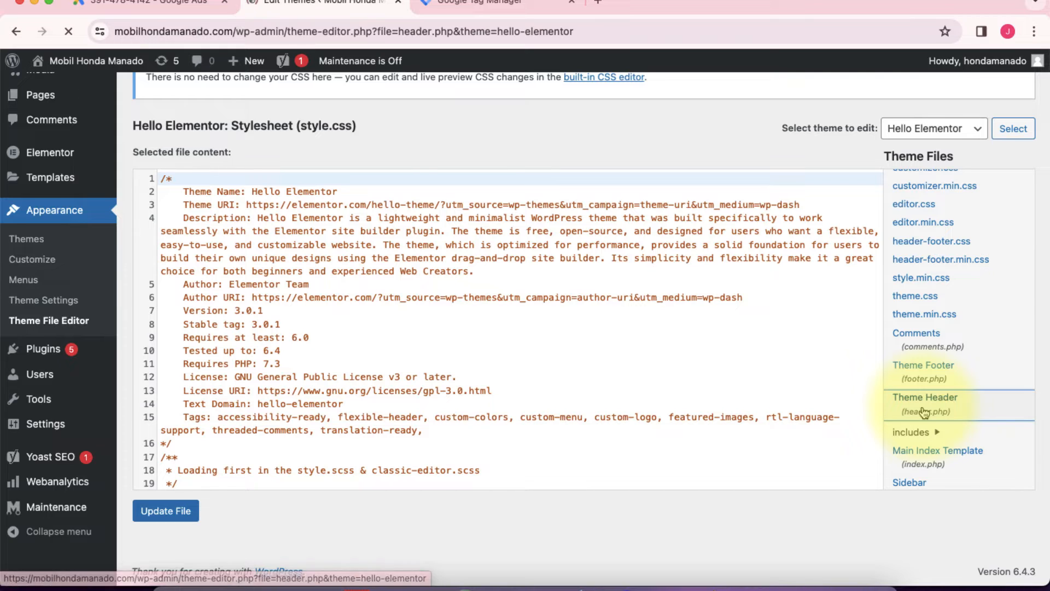
Step: Paste the copied Tag Manager snippet on a new line directly below the opening <head> tag in header.php
scroll(452, 267, down, 5)
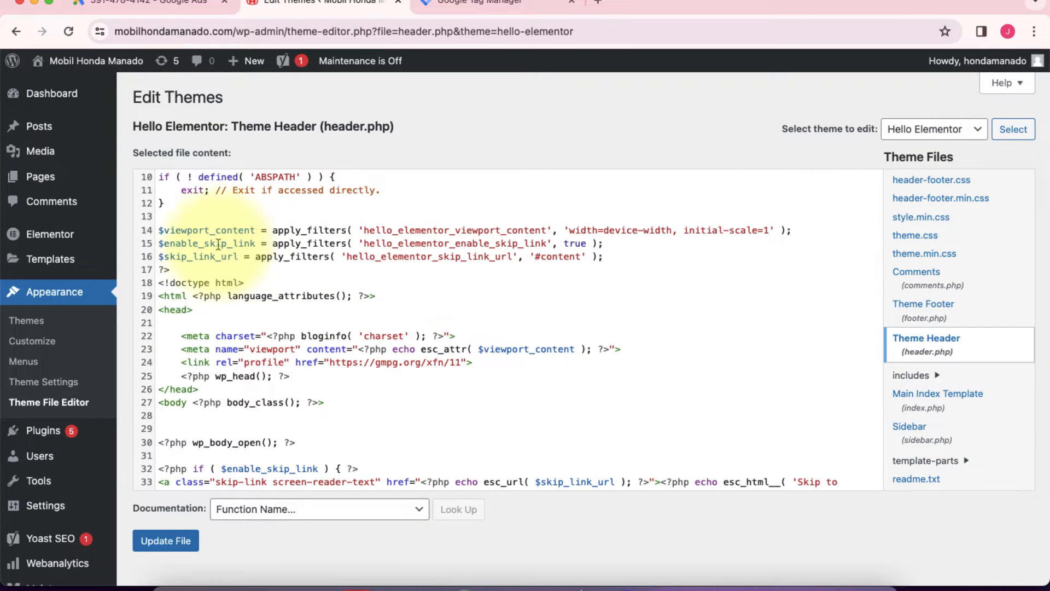
drag(195, 311, 174, 312)
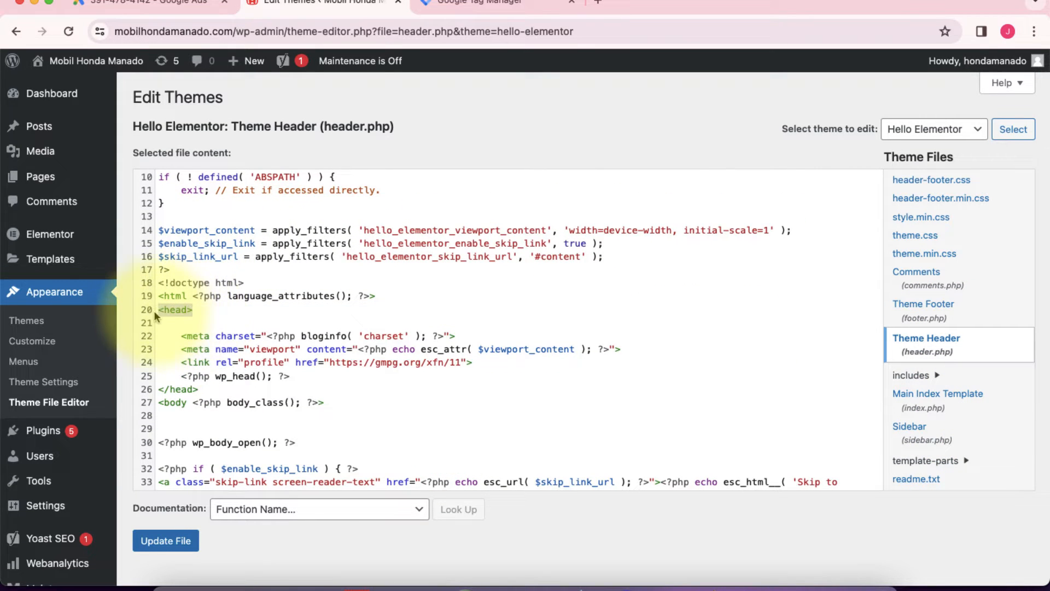
click(201, 312)
key(Return)
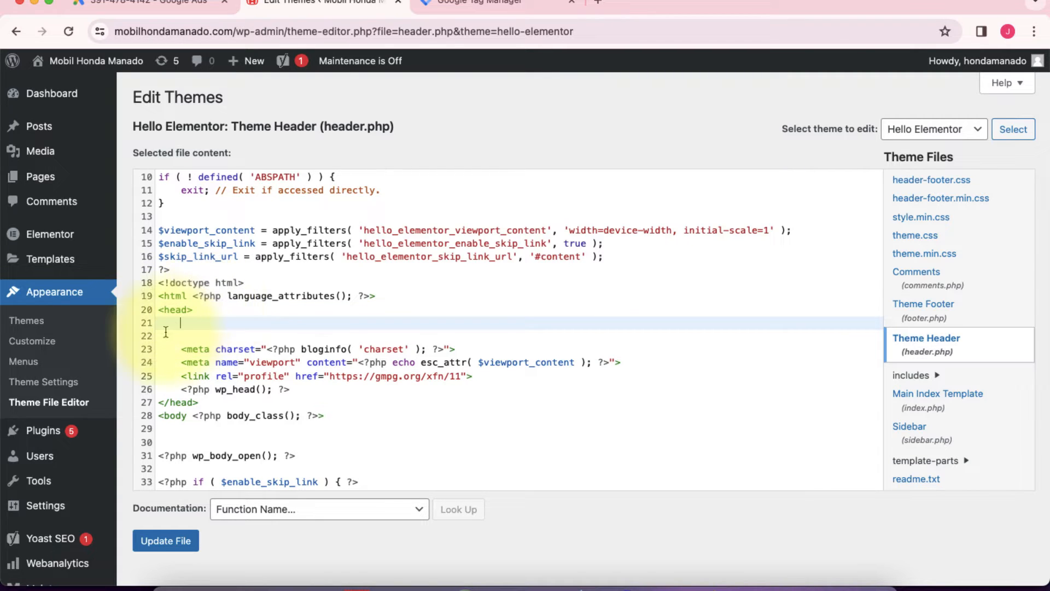
right_click(185, 322)
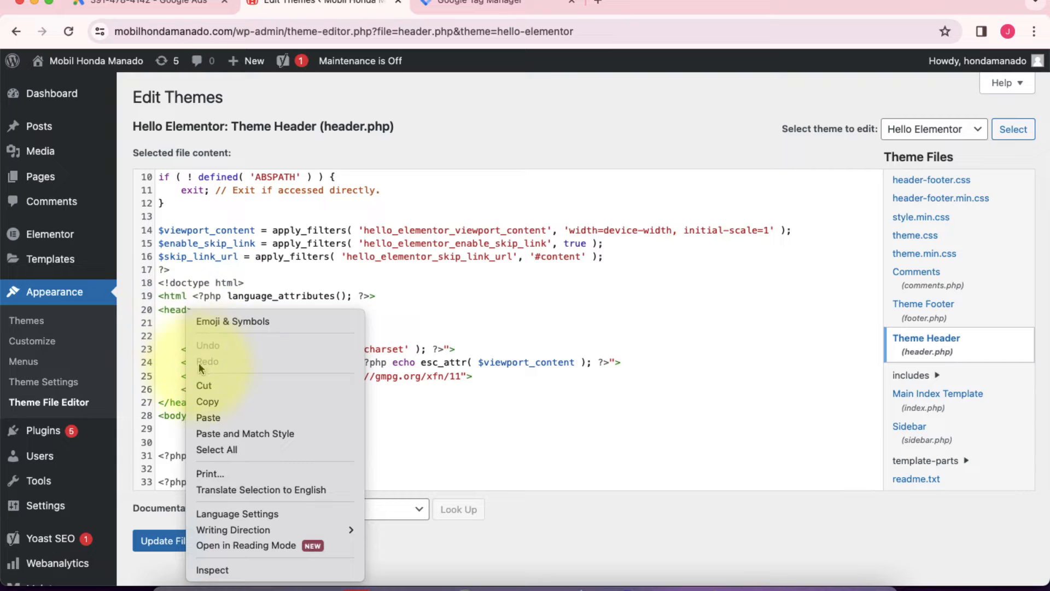
click(207, 417)
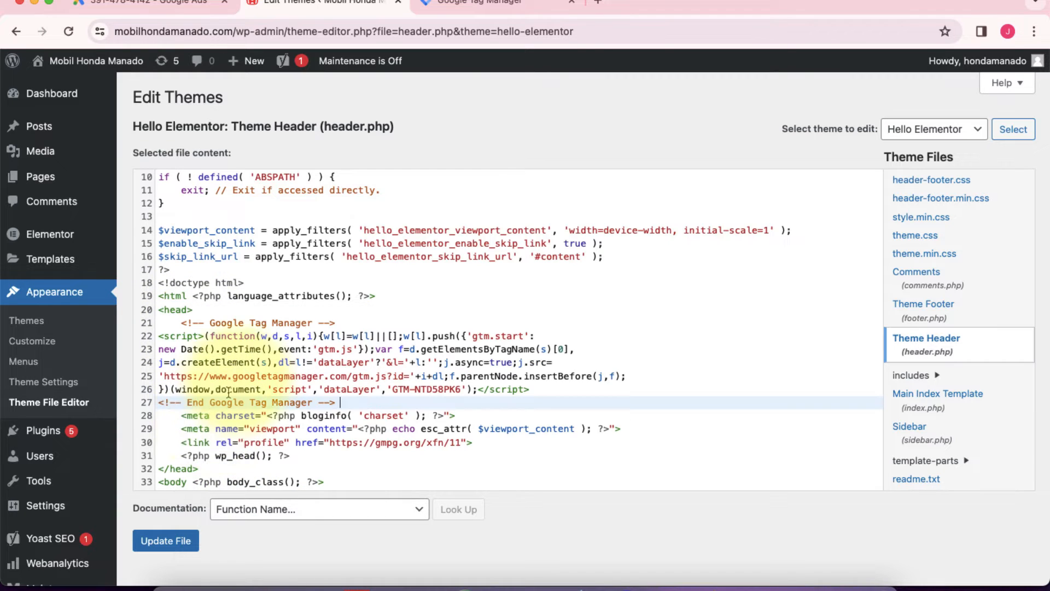
Step: Add a blank line after the "End Google Tag Manager" comment to separate the snippet from the meta tags
drag(181, 285, 336, 284)
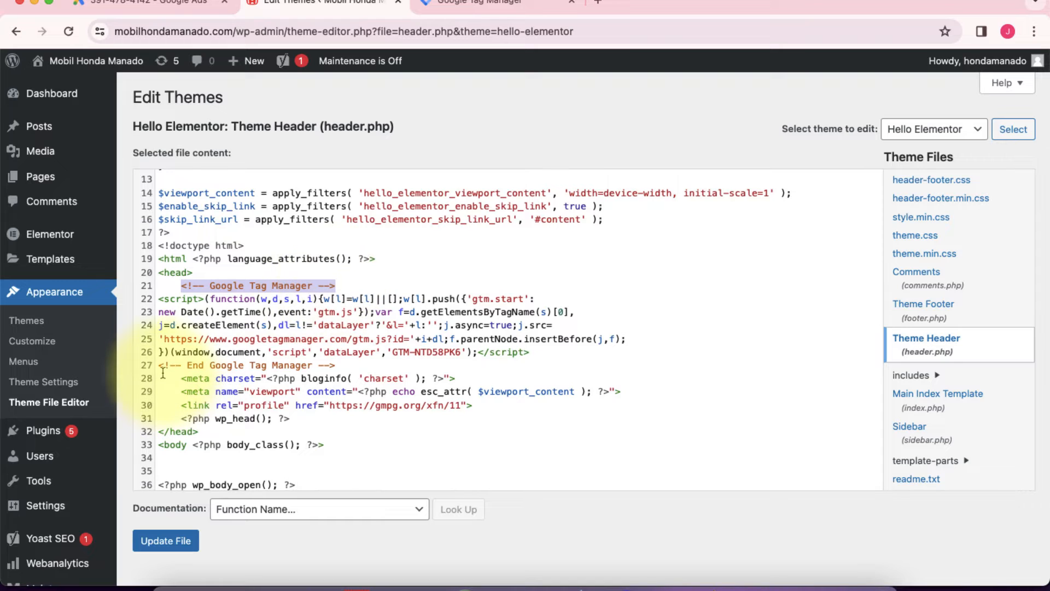
click(377, 366)
key(Return)
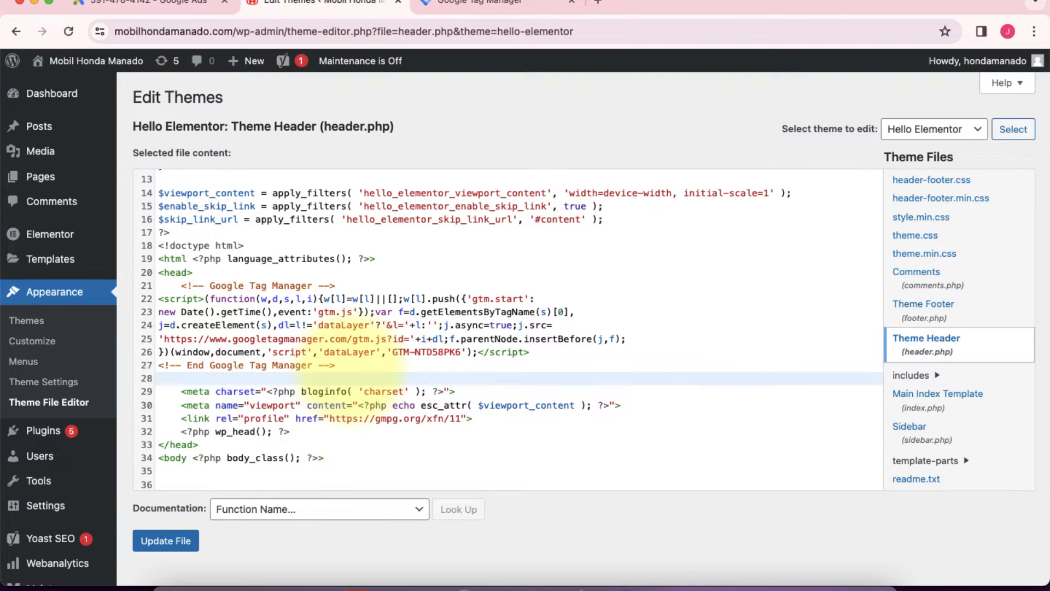
scroll(358, 359, down, 3)
Step: Switch to Google Tag Manager and copy the noscript snippet meant for just after the opening <body> tag
click(492, 7)
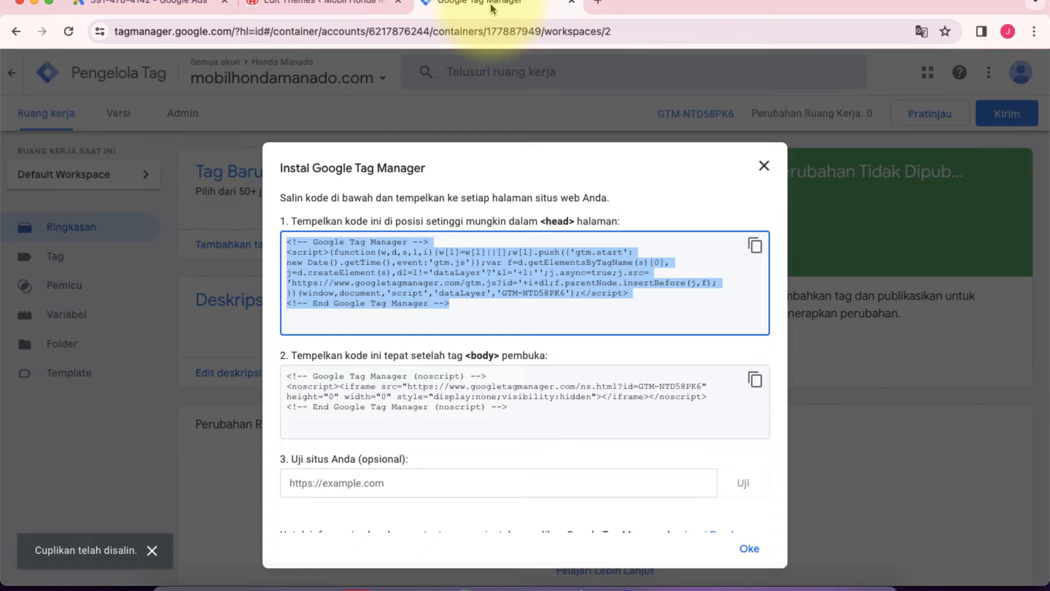
scroll(424, 273, down, 1)
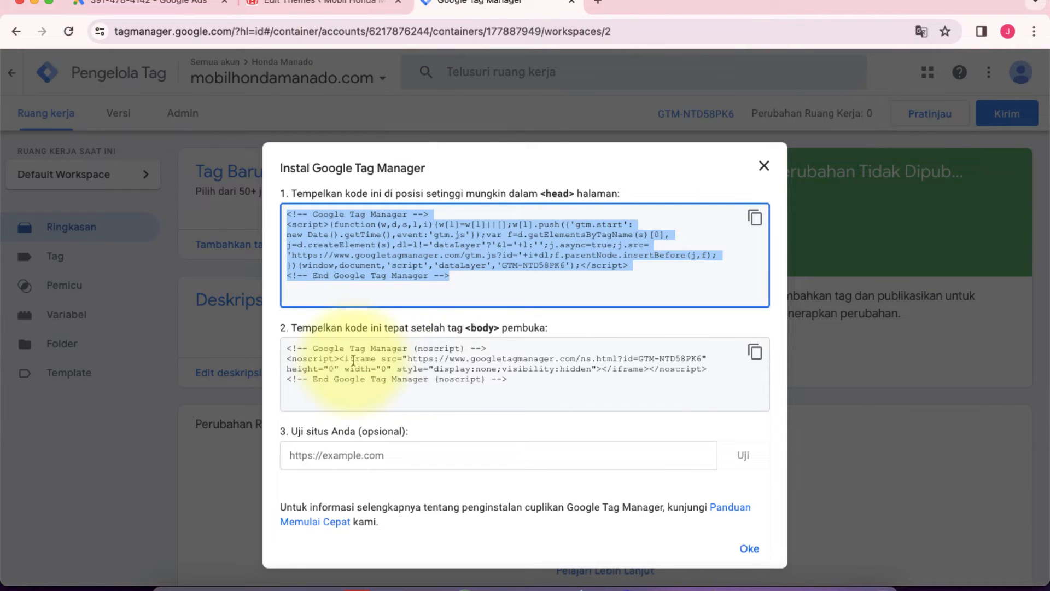
drag(463, 327, 500, 327)
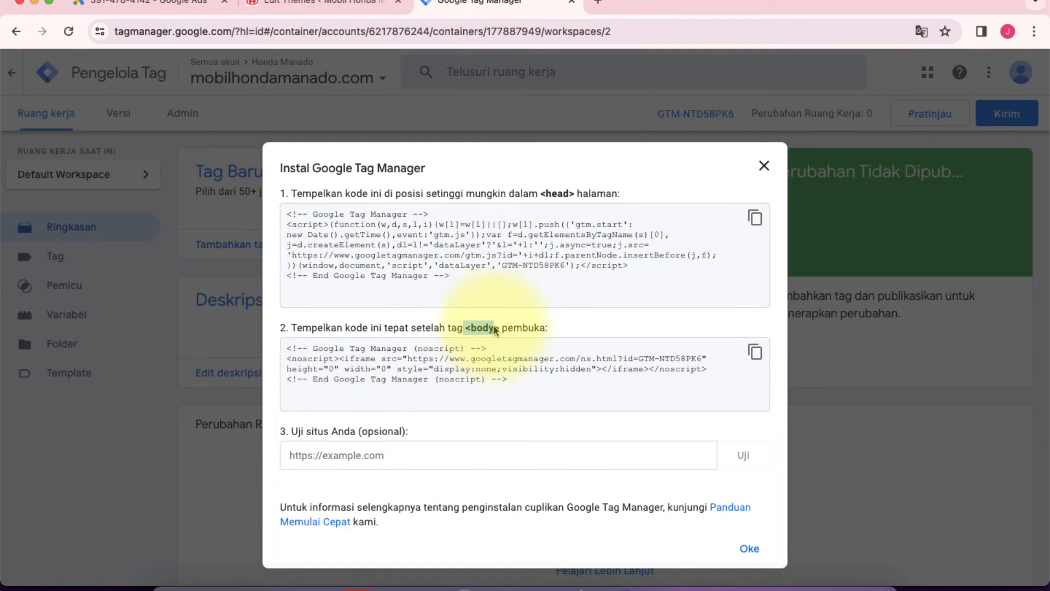
click(755, 352)
Step: Switch back to the WordPress Theme File Editor and paste the noscript snippet below the opening <body> tag in header.php
click(324, 10)
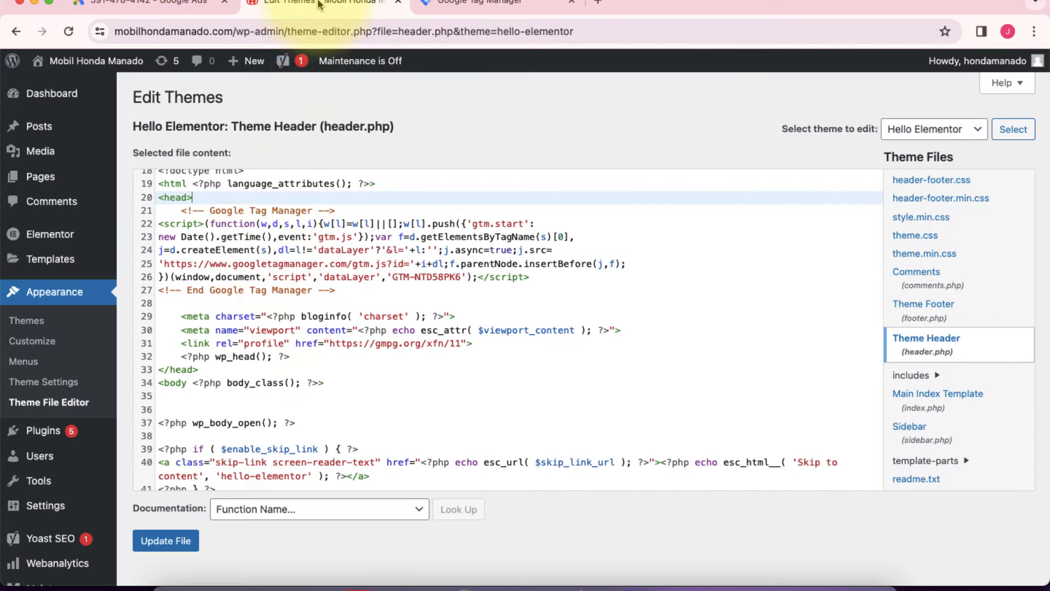
scroll(206, 375, down, 3)
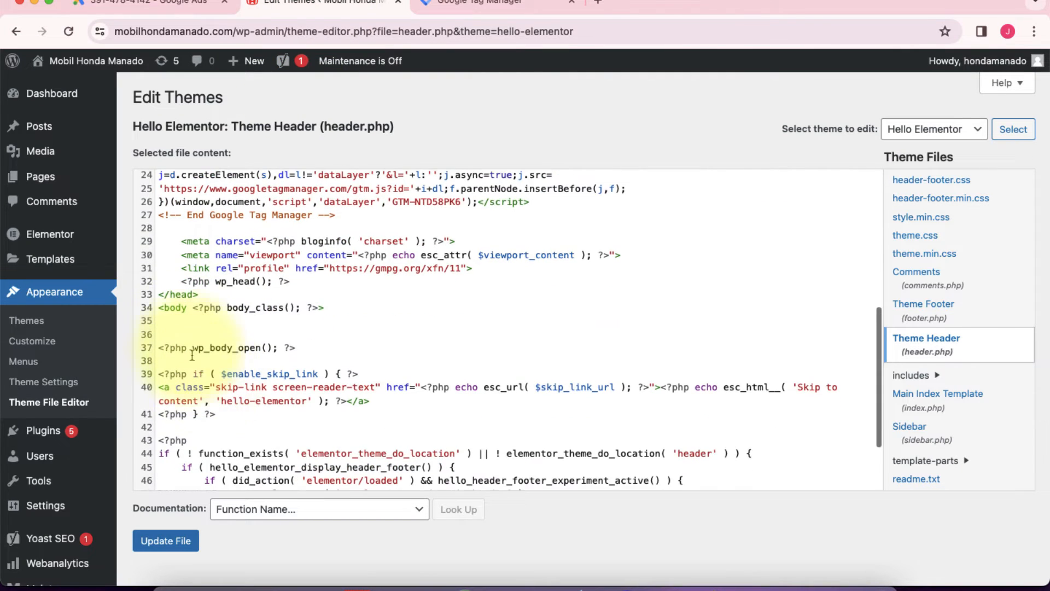
drag(197, 294, 161, 295)
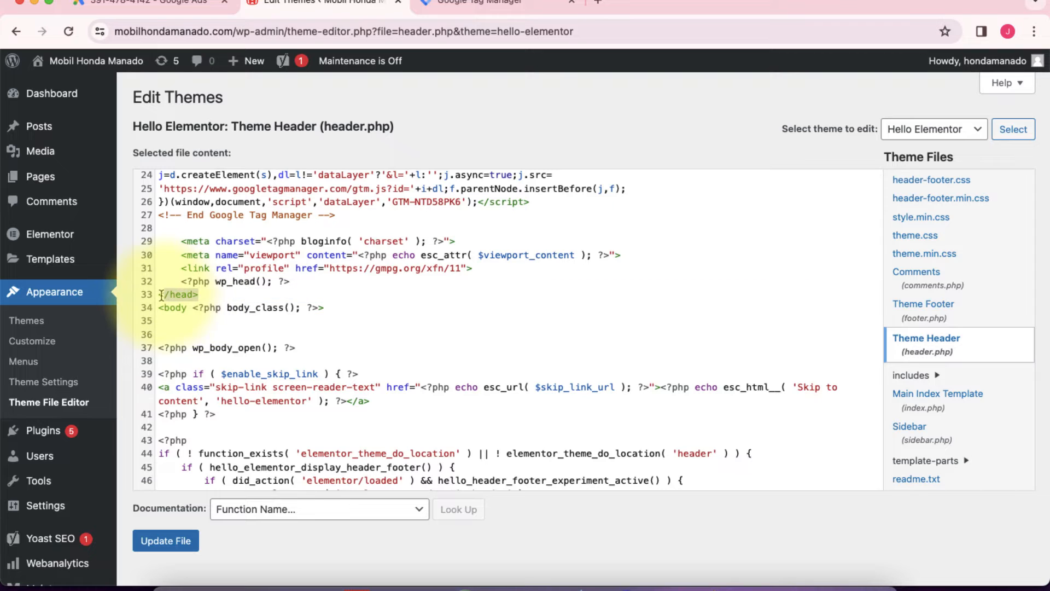
triple_click(191, 309)
click(179, 325)
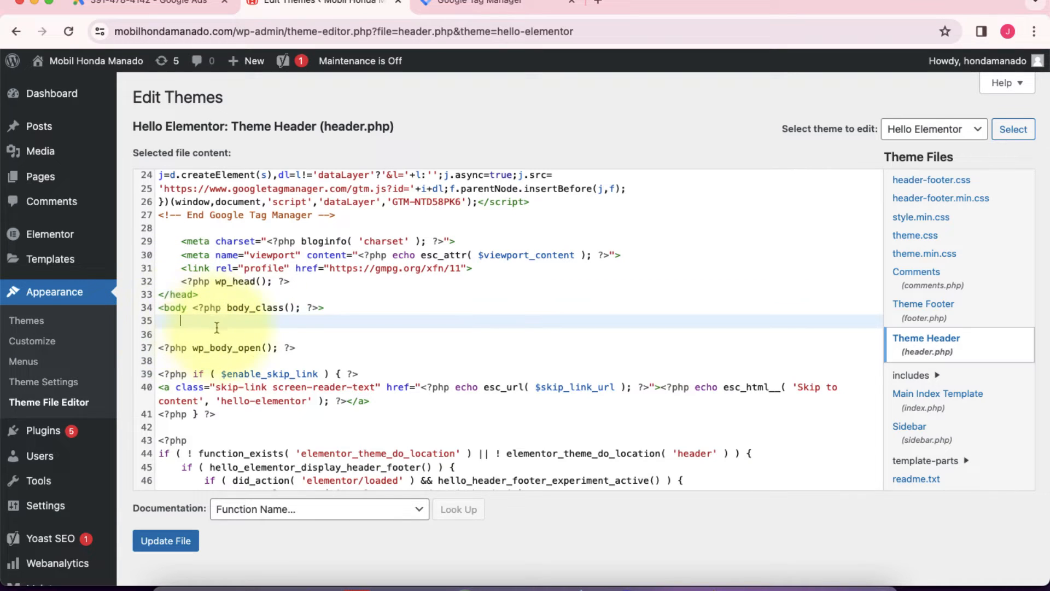
click(176, 333)
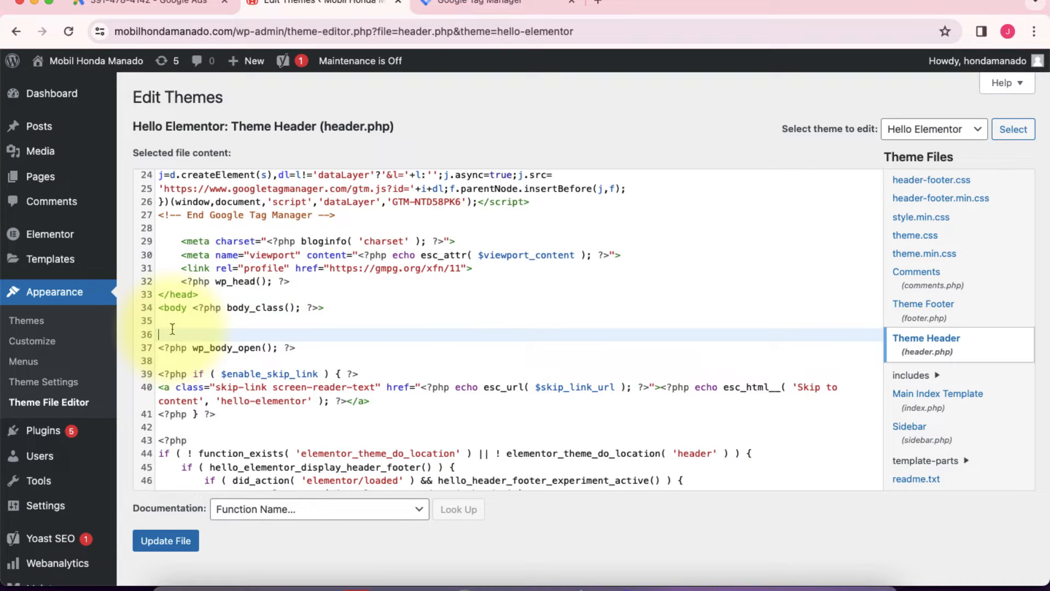
click(341, 307)
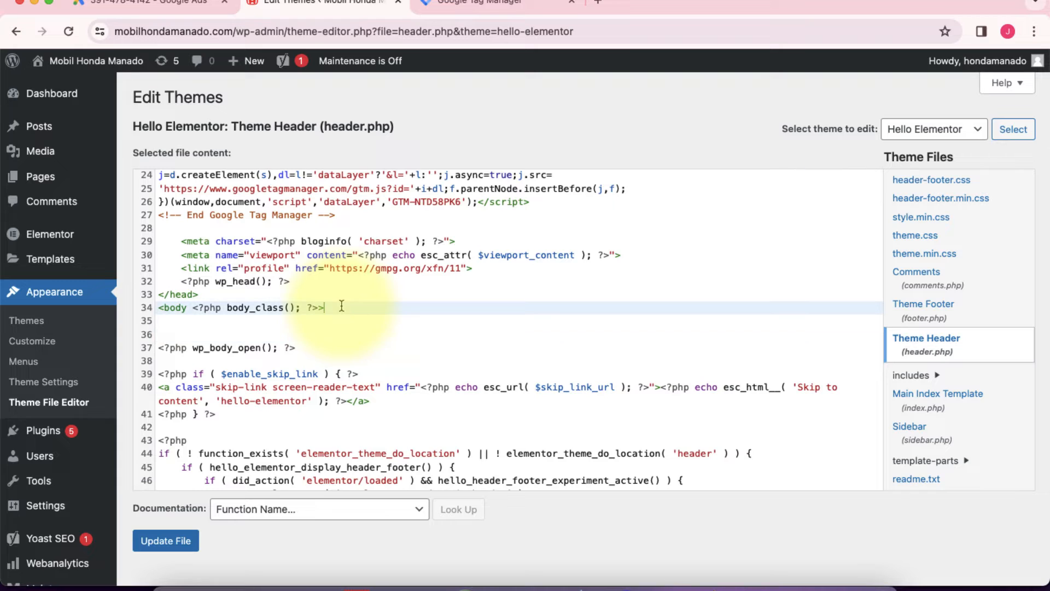
click(186, 325)
right_click(186, 326)
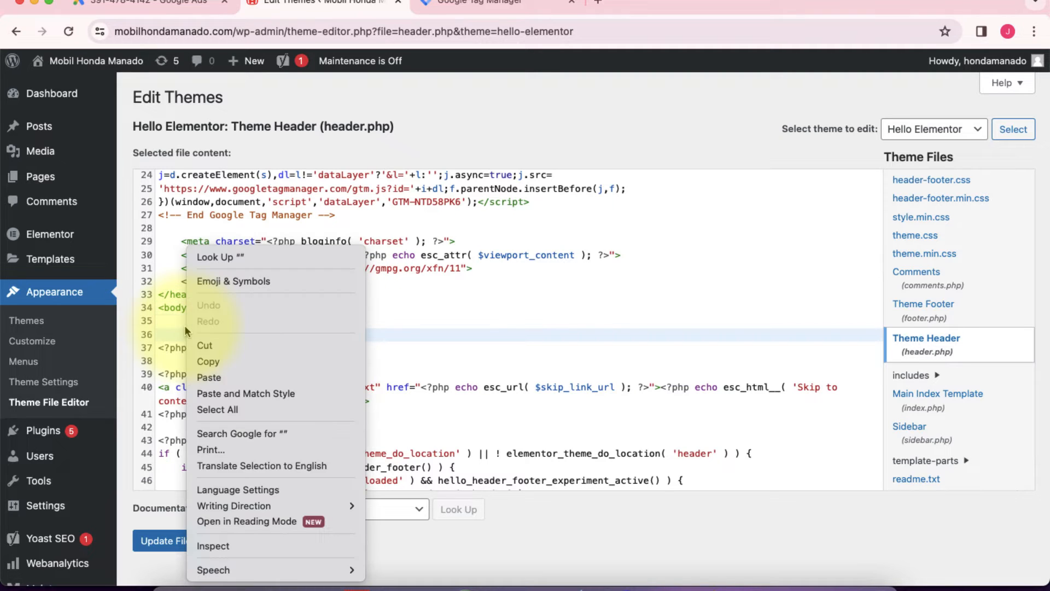
click(220, 375)
scroll(270, 370, down, 1)
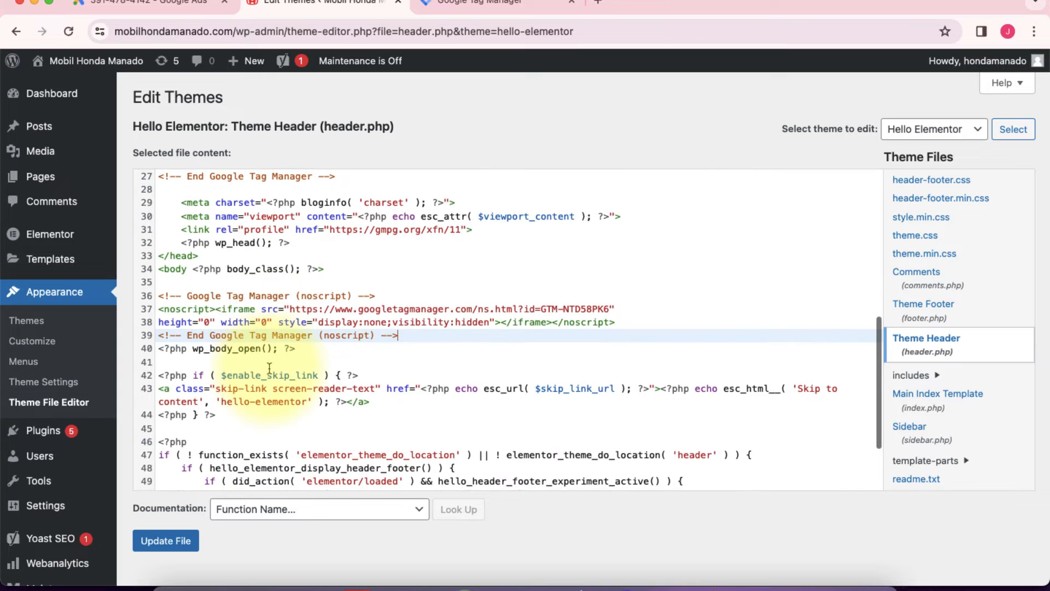
Step: Add a blank line after the "End Google Tag Manager (noscript)" comment and save the changes to header.php
key(Return)
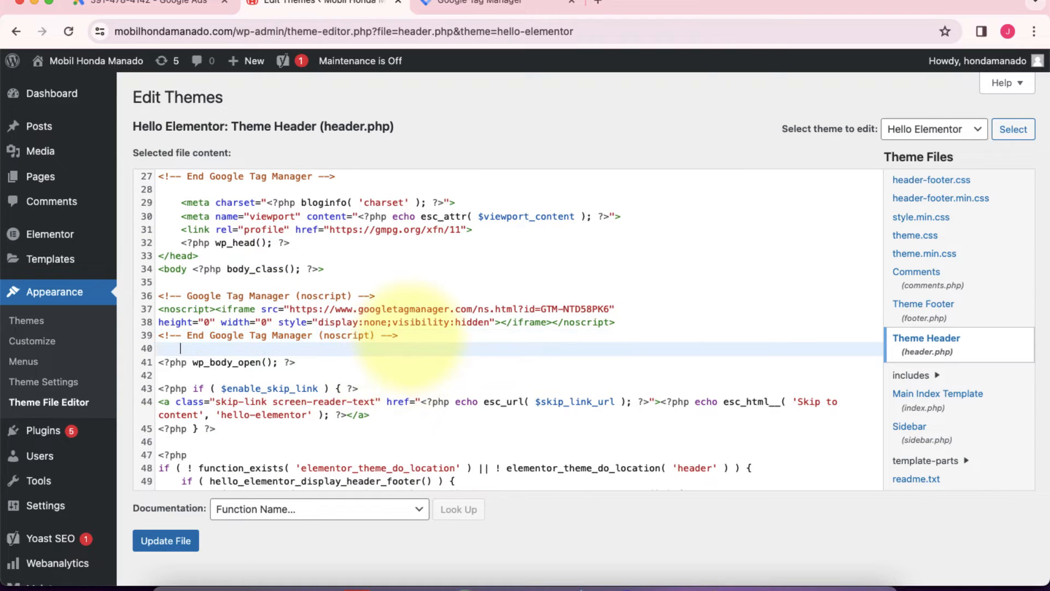
scroll(316, 296, down, 1)
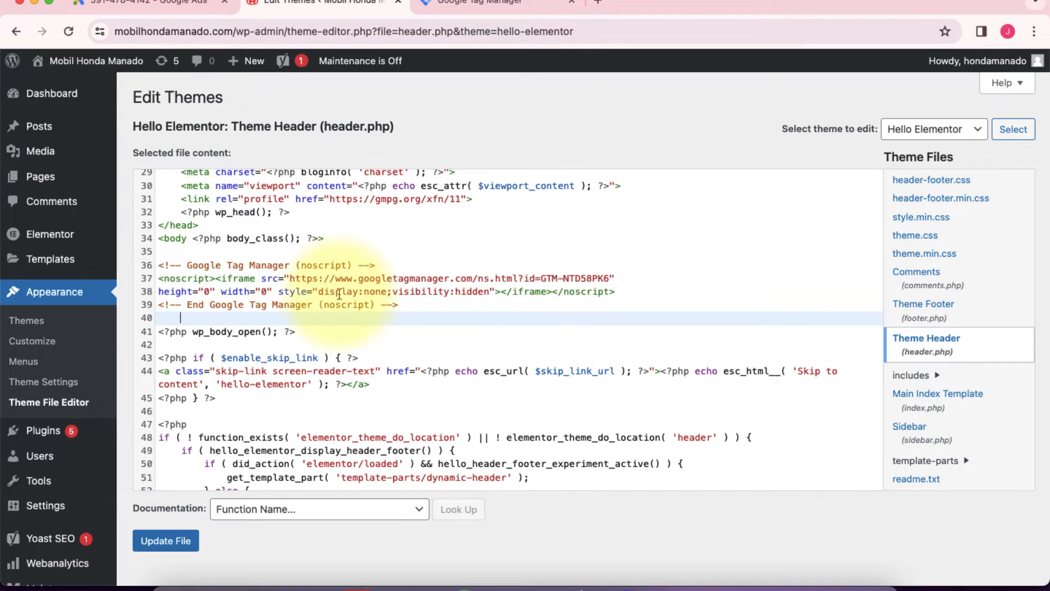
scroll(328, 247, up, 3)
scroll(295, 236, down, 5)
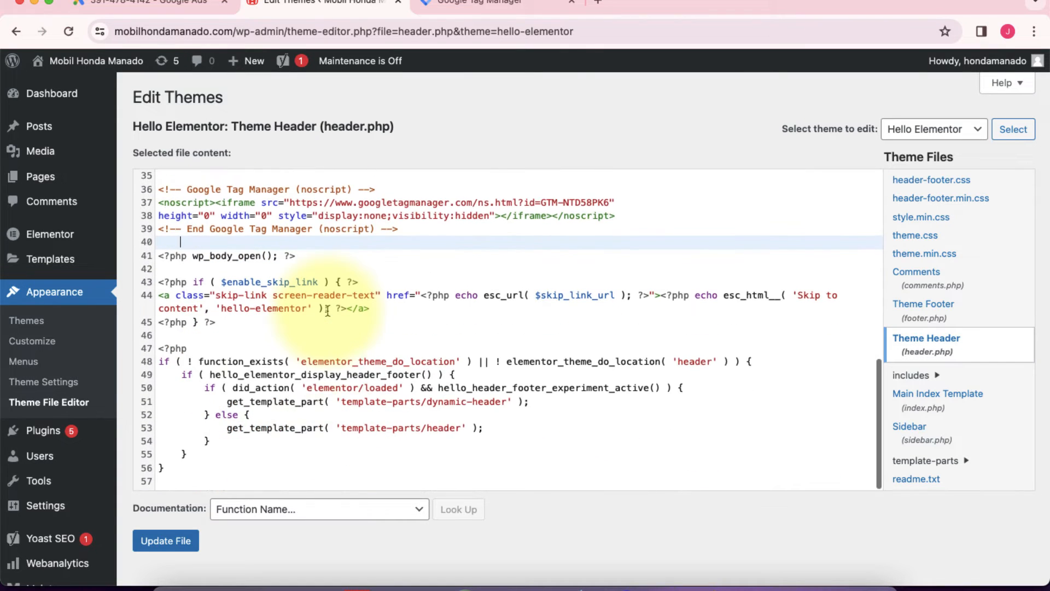
click(172, 542)
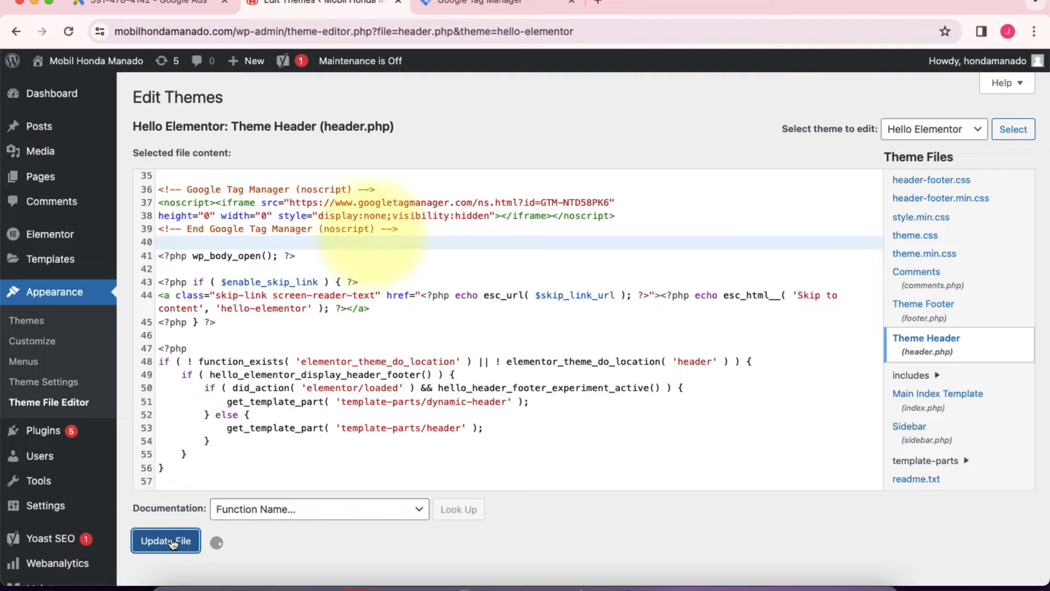
click(476, 3)
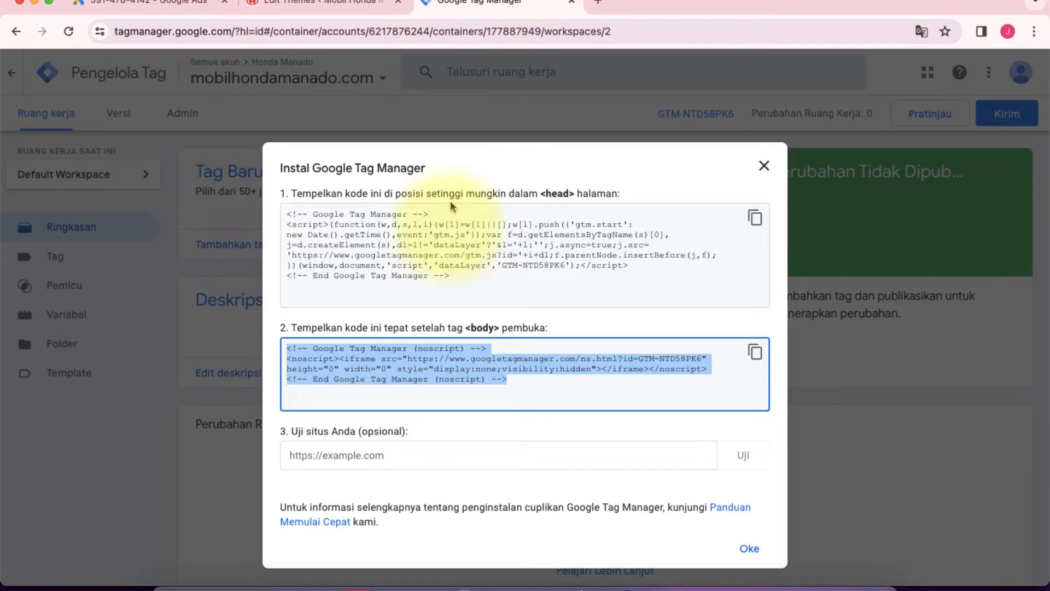
click(379, 457)
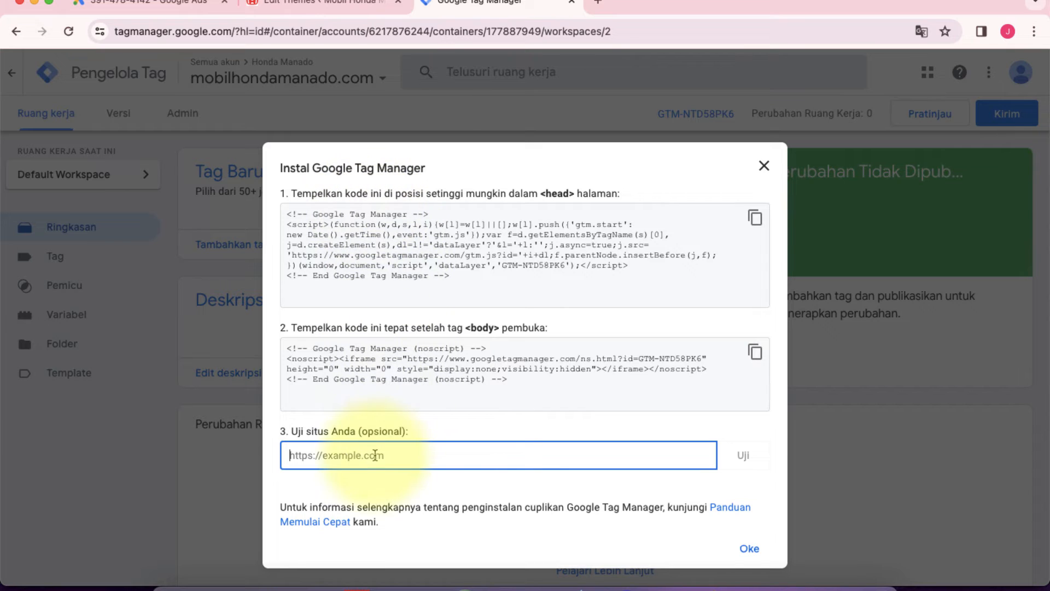
click(287, 4)
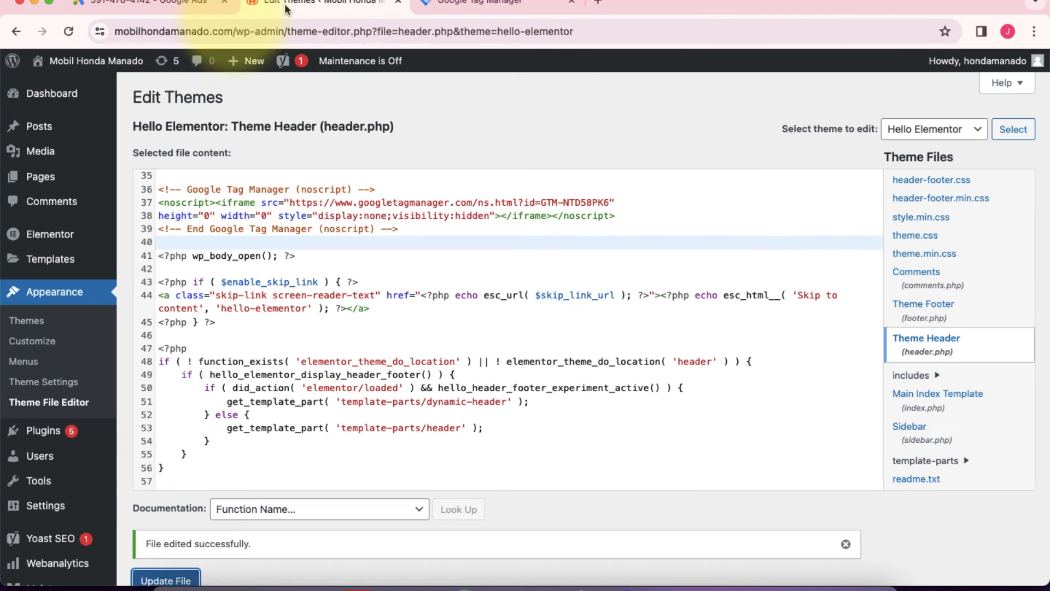
click(228, 31)
click(233, 31)
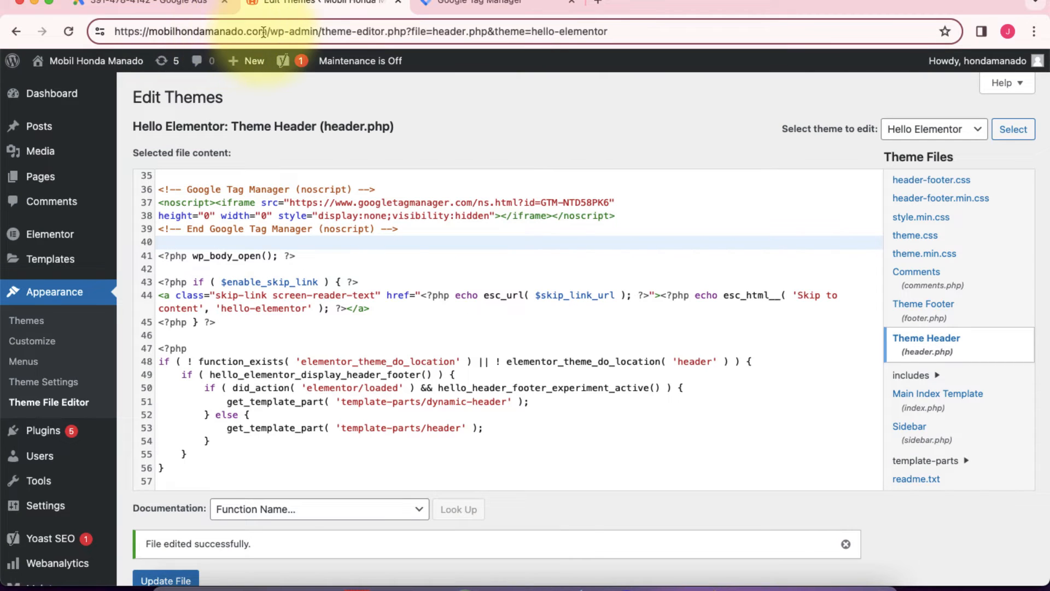
drag(267, 32, 100, 33)
key(super+c)
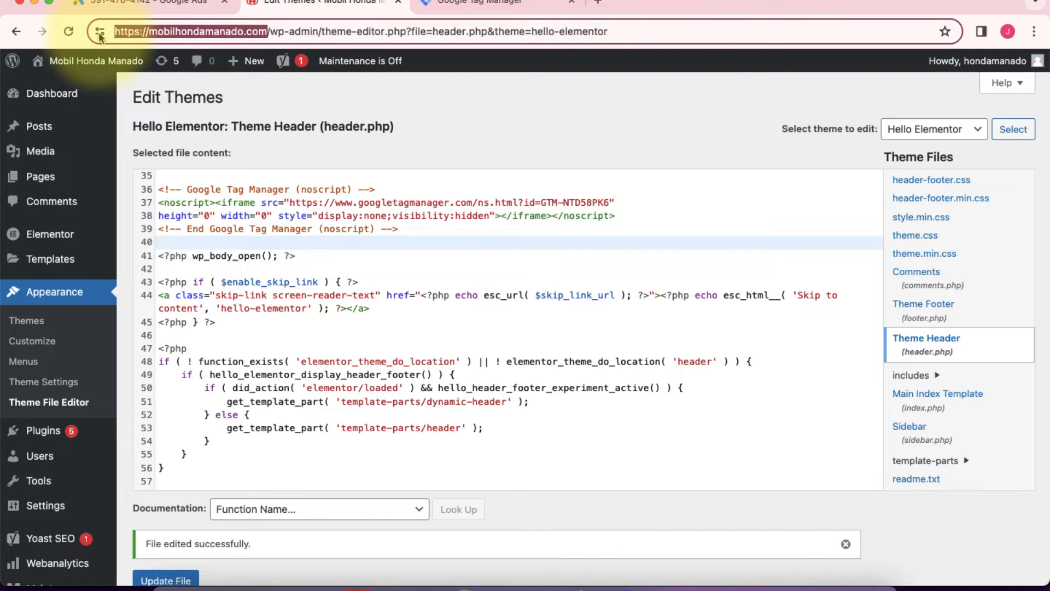
click(492, 3)
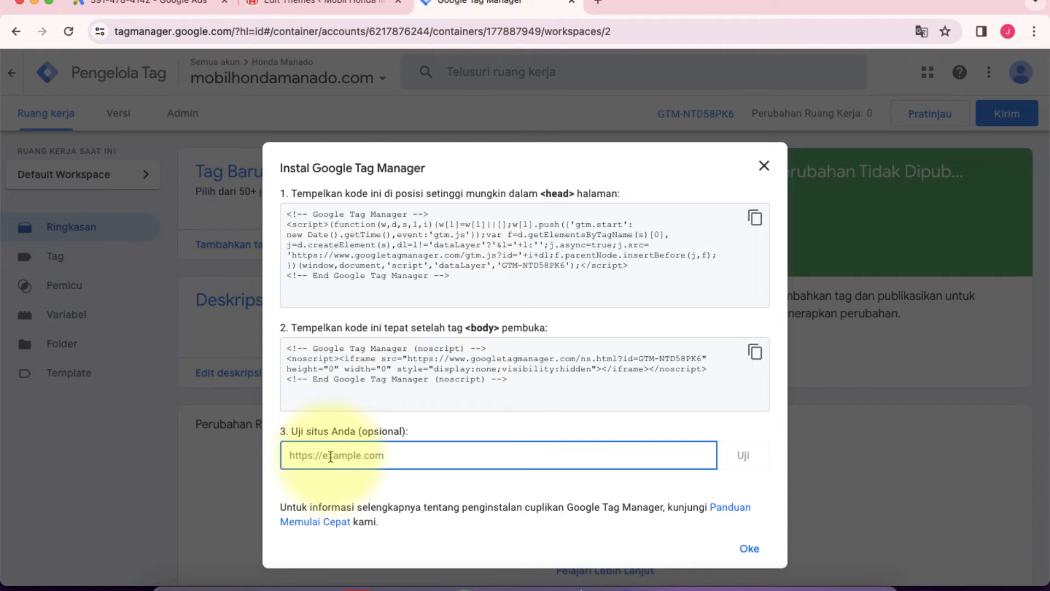
key(super+v)
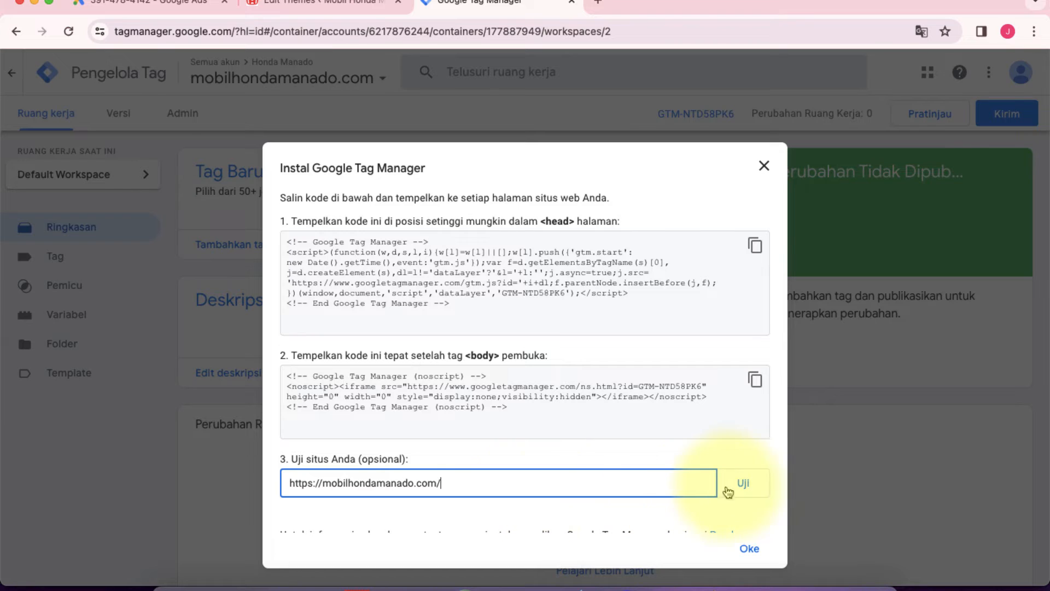
click(744, 486)
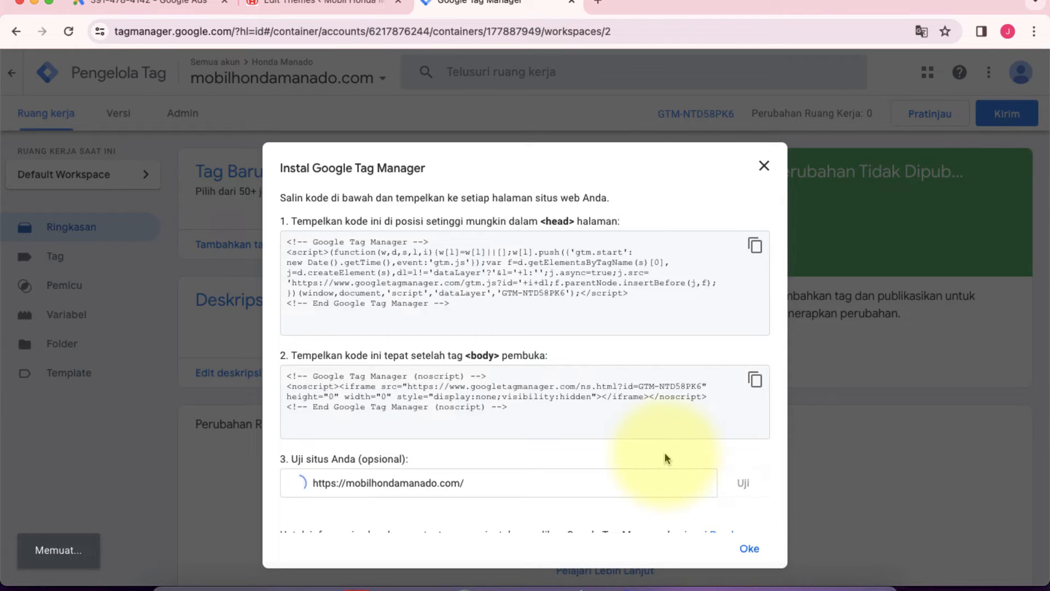
scroll(668, 458, down, 1)
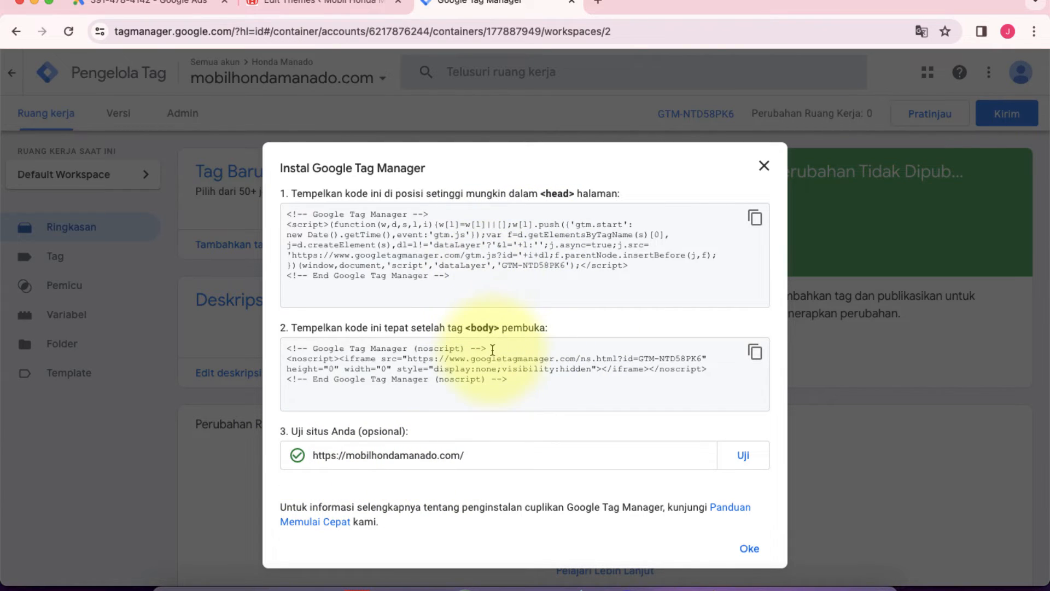
click(748, 550)
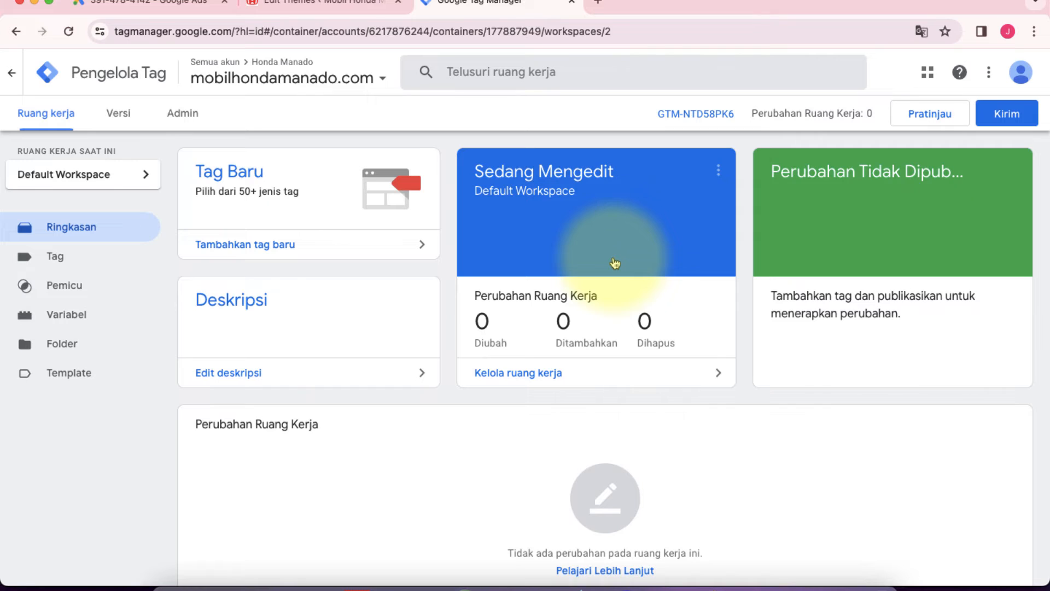
Step: Switch to Google Ads and review the Tag Manager setup details for the "Klik ke Link WA" conversion
click(147, 5)
scroll(328, 278, up, 2)
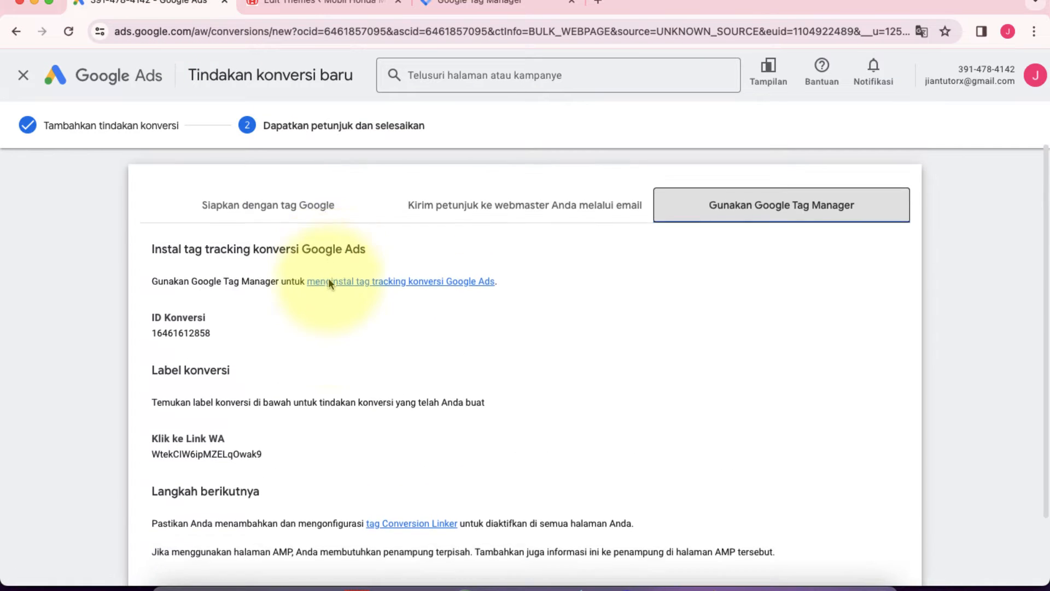
scroll(328, 278, down, 2)
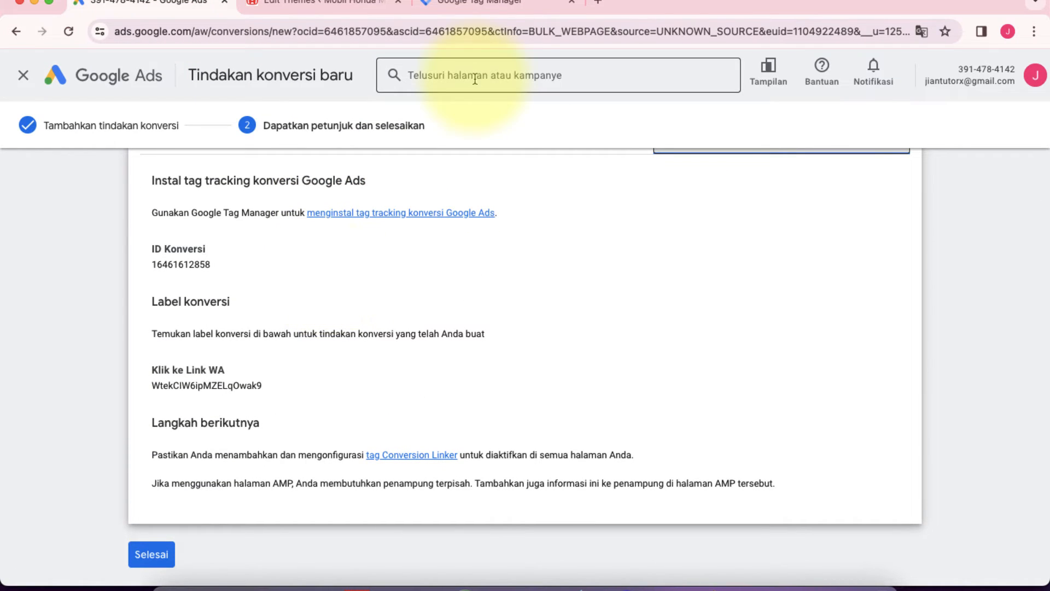
Step: Switch to Google Tag Manager and open the configuration of the workspace's built-in variables
click(493, 4)
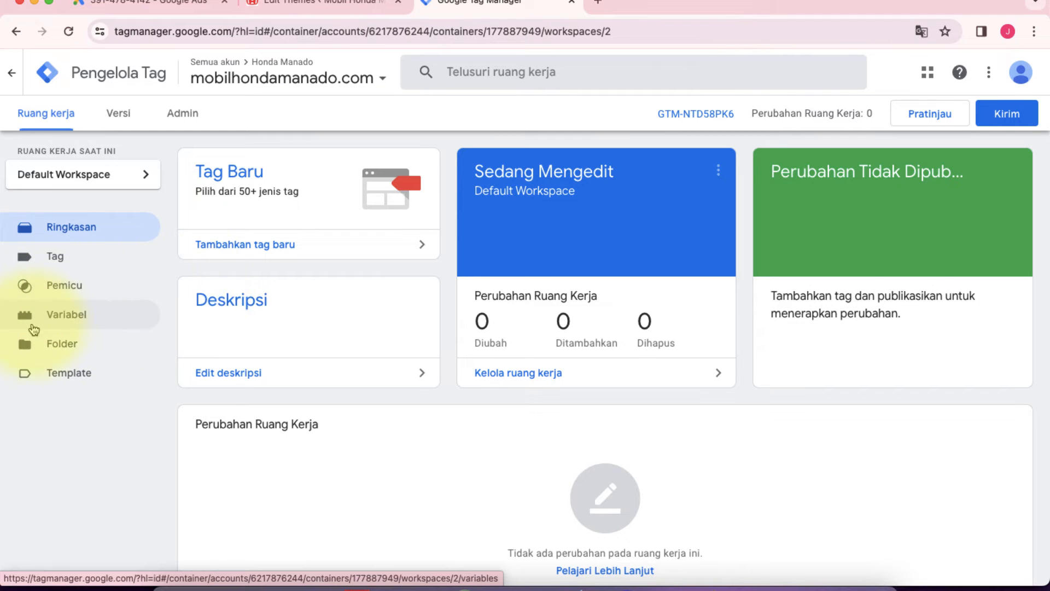
click(65, 322)
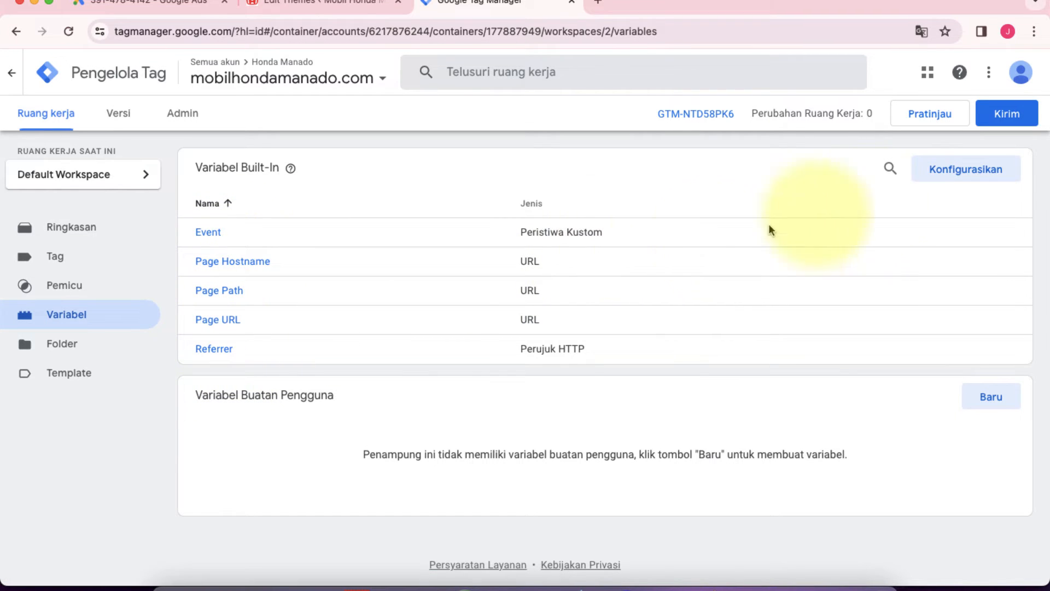
click(953, 179)
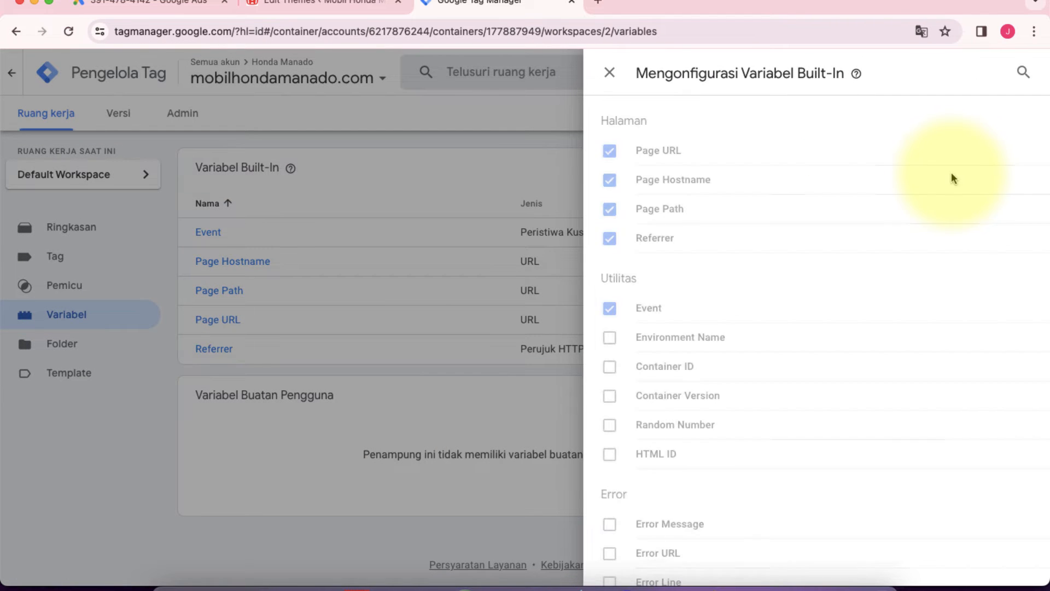
Step: Enable the built-in click variables Click Element, Click Classes, Click ID, Click Target, Click URL and Click Text, and close the configuration
scroll(815, 319, down, 1)
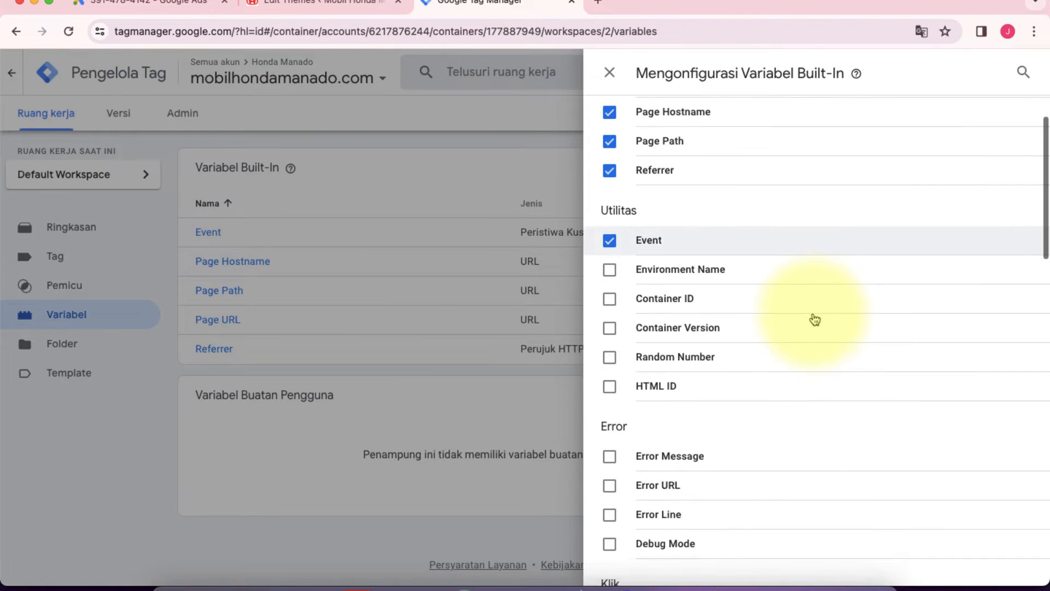
scroll(813, 319, up, 1)
scroll(743, 399, down, 3)
scroll(744, 401, down, 5)
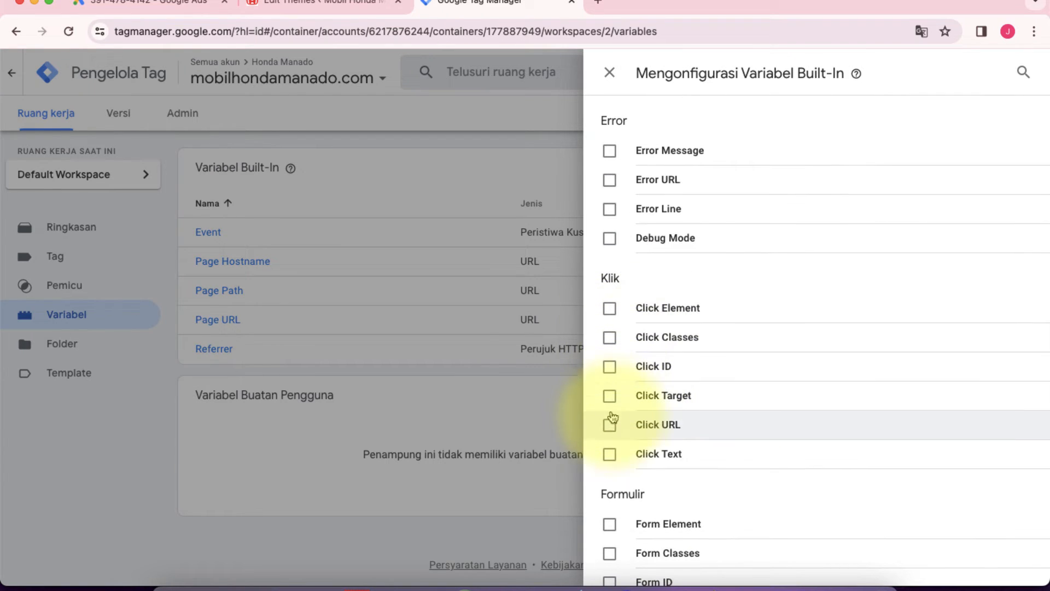
click(610, 427)
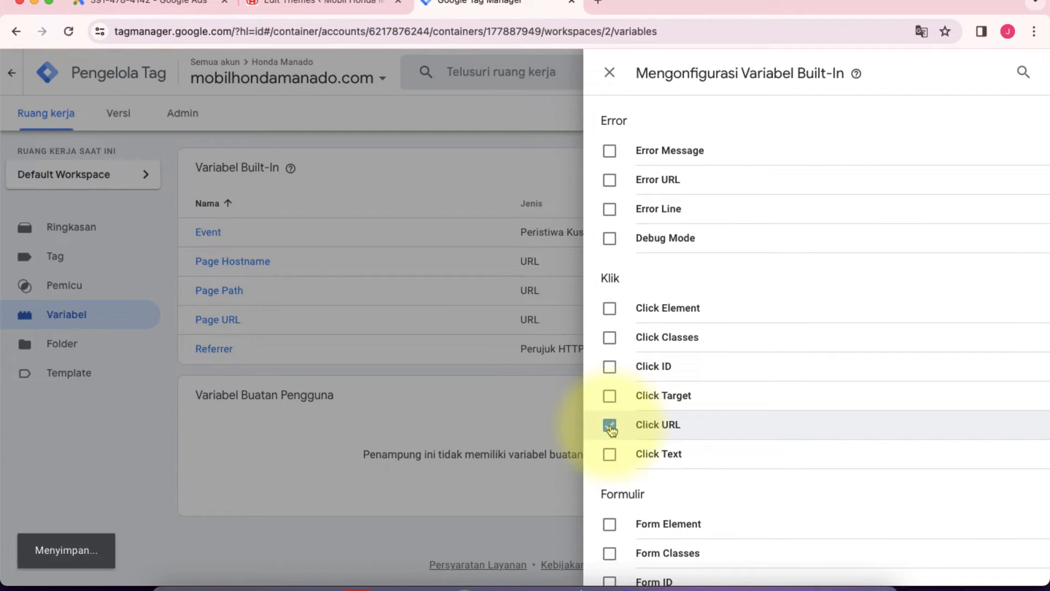
click(610, 370)
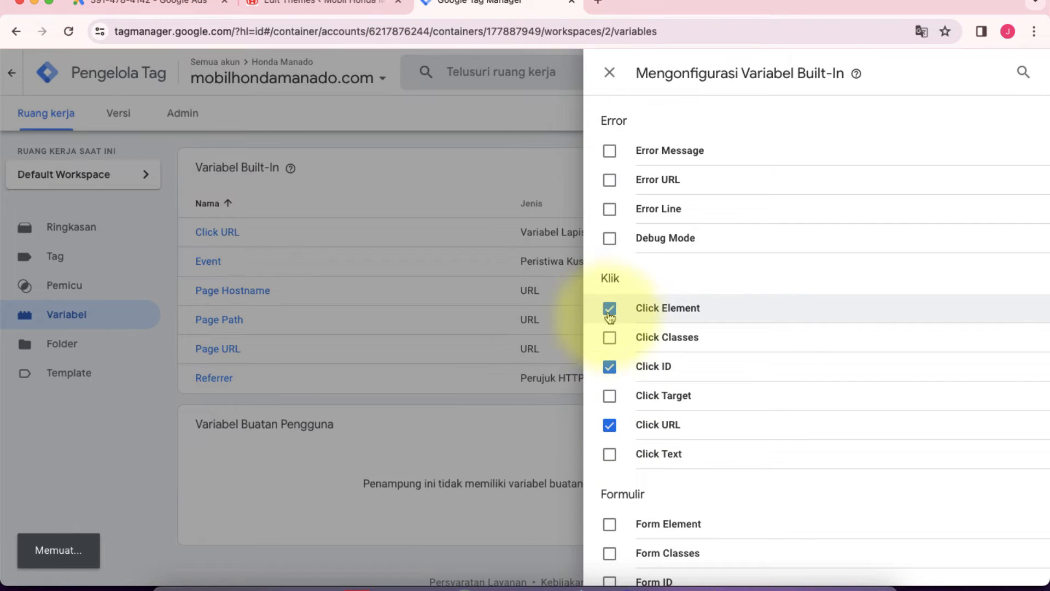
click(609, 338)
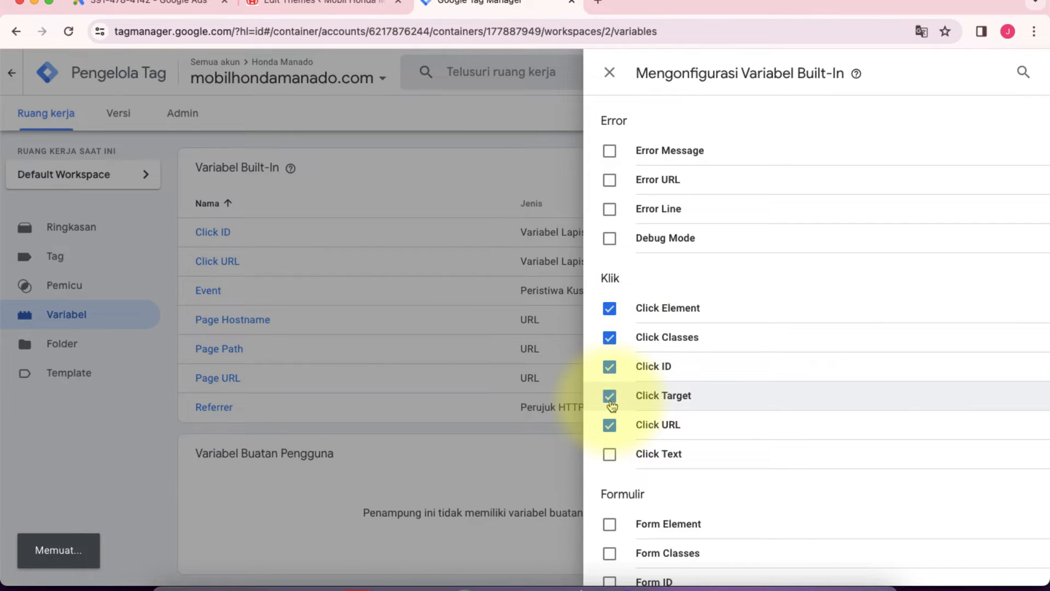
click(609, 454)
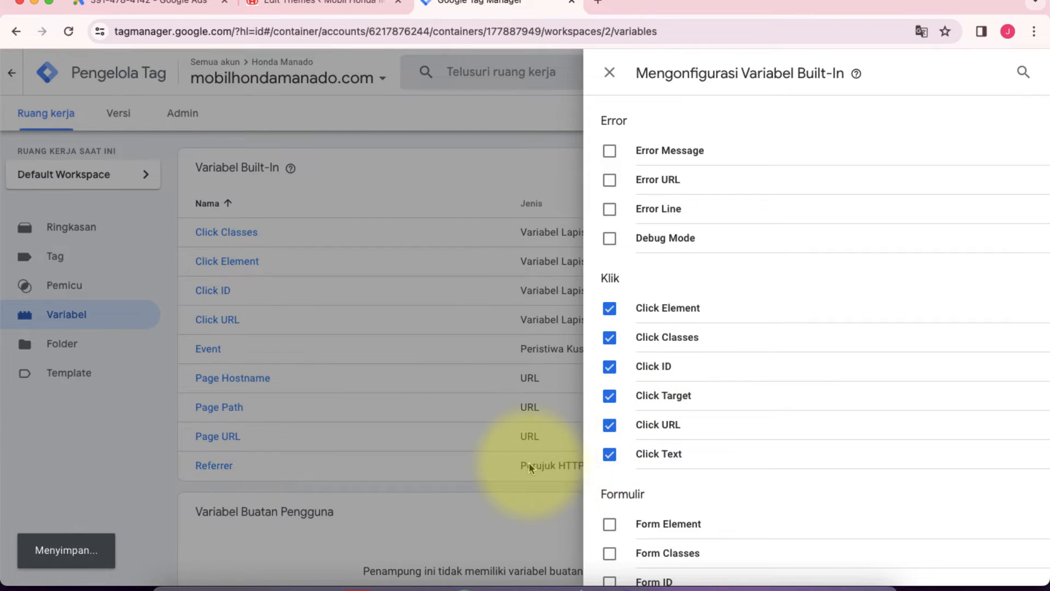
scroll(700, 424, down, 15)
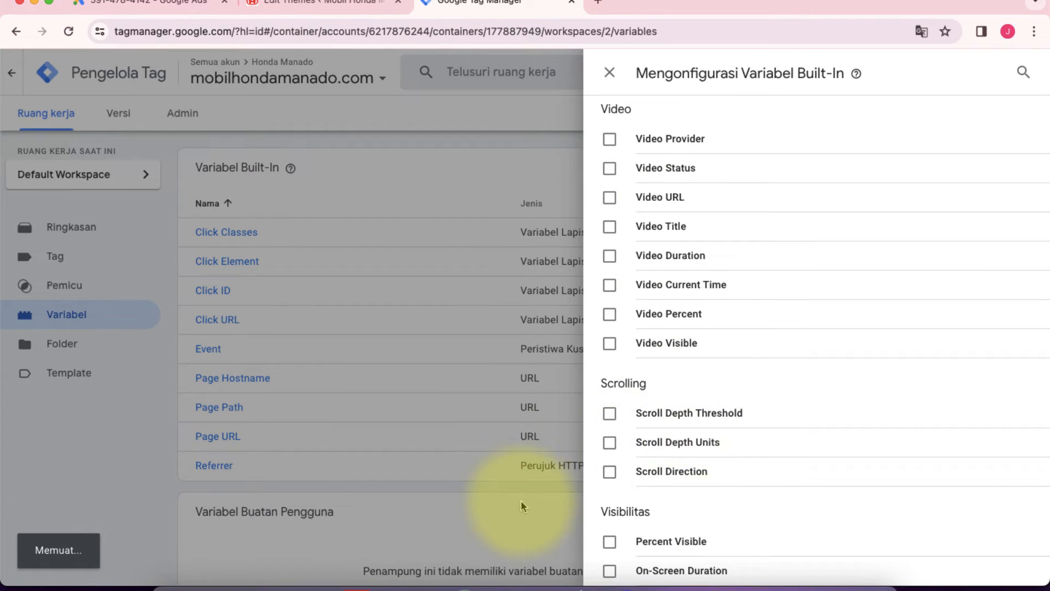
click(521, 500)
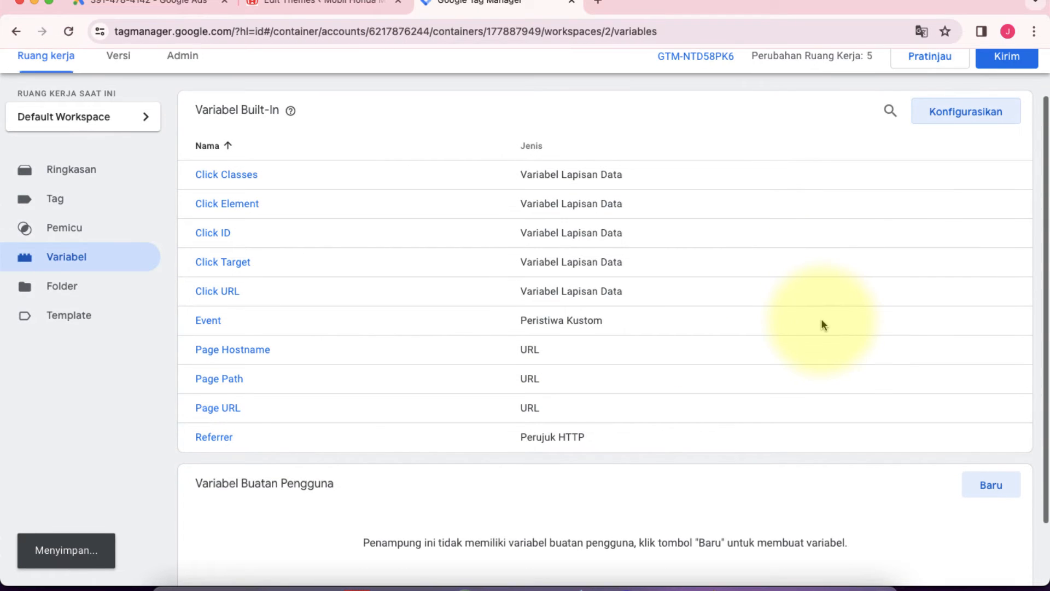
Step: Create a new tag in the workspace and name it "Klik link WA"
scroll(822, 324, down, 3)
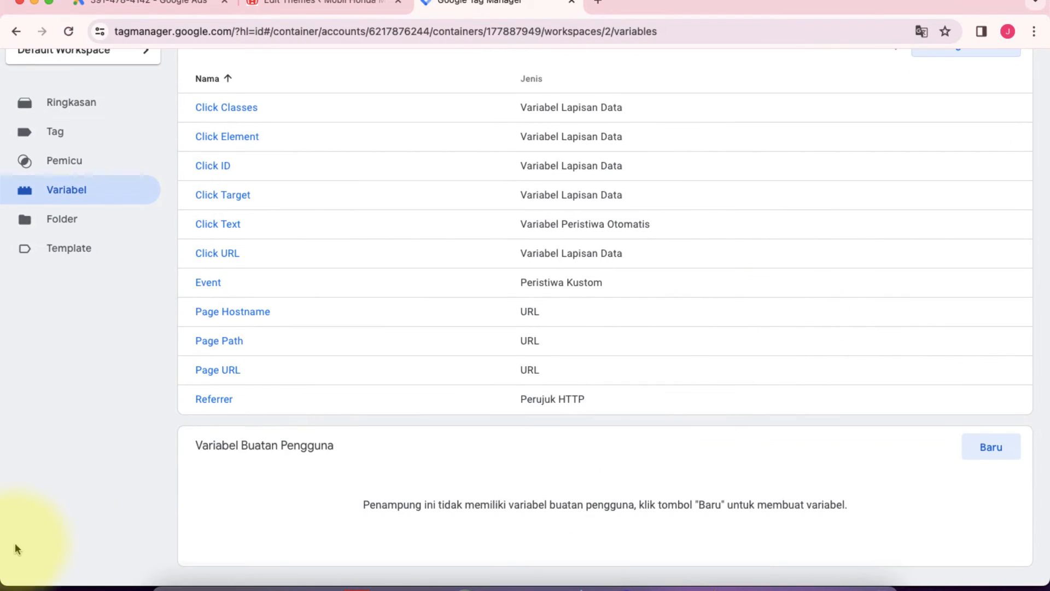
scroll(383, 413, up, 3)
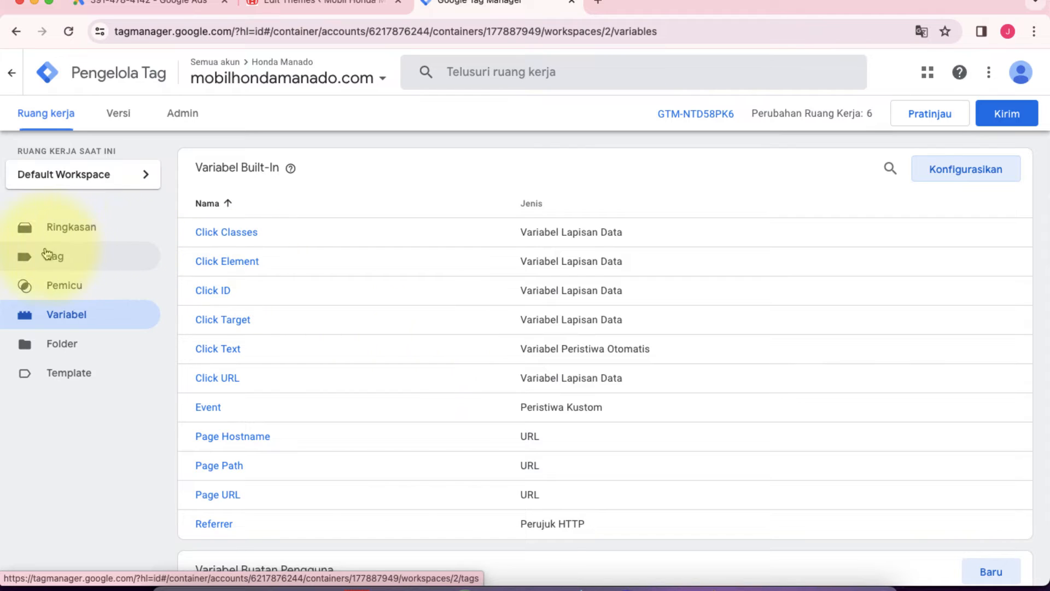
click(59, 257)
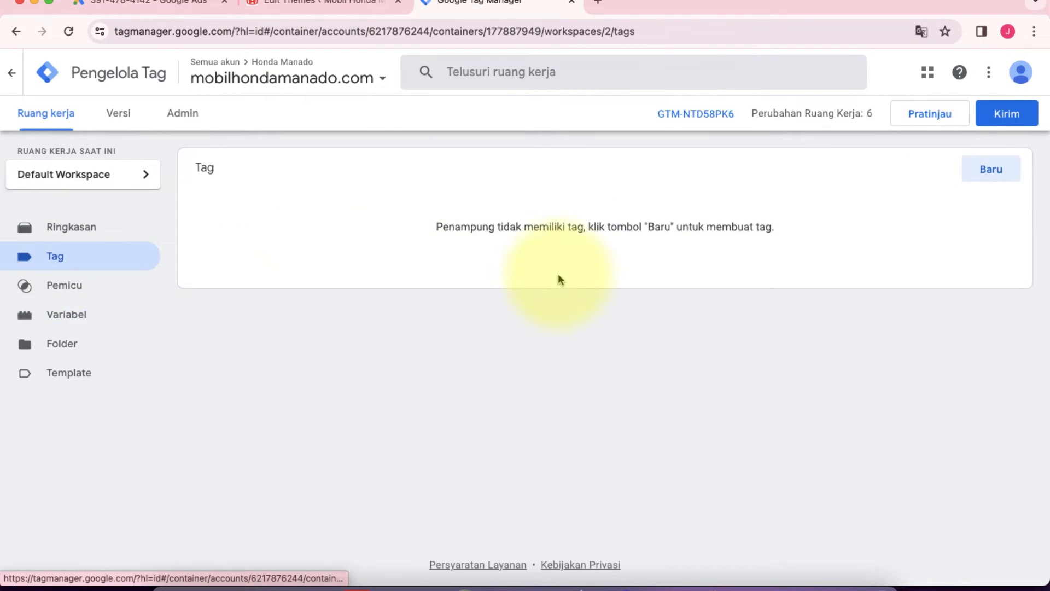
click(992, 169)
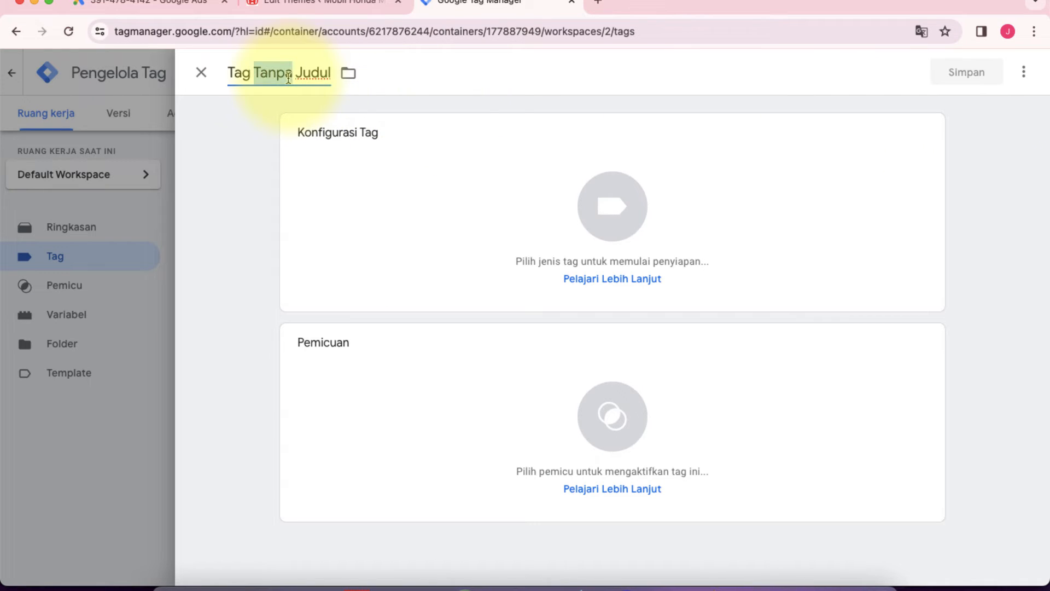
triple_click(287, 78)
text(klik link WA)
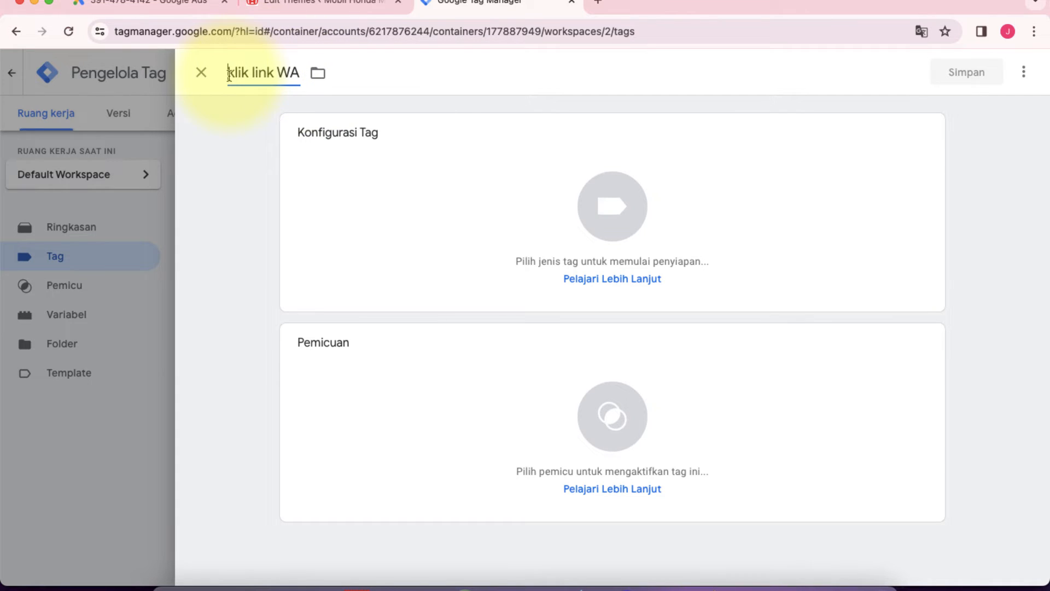
text(K)
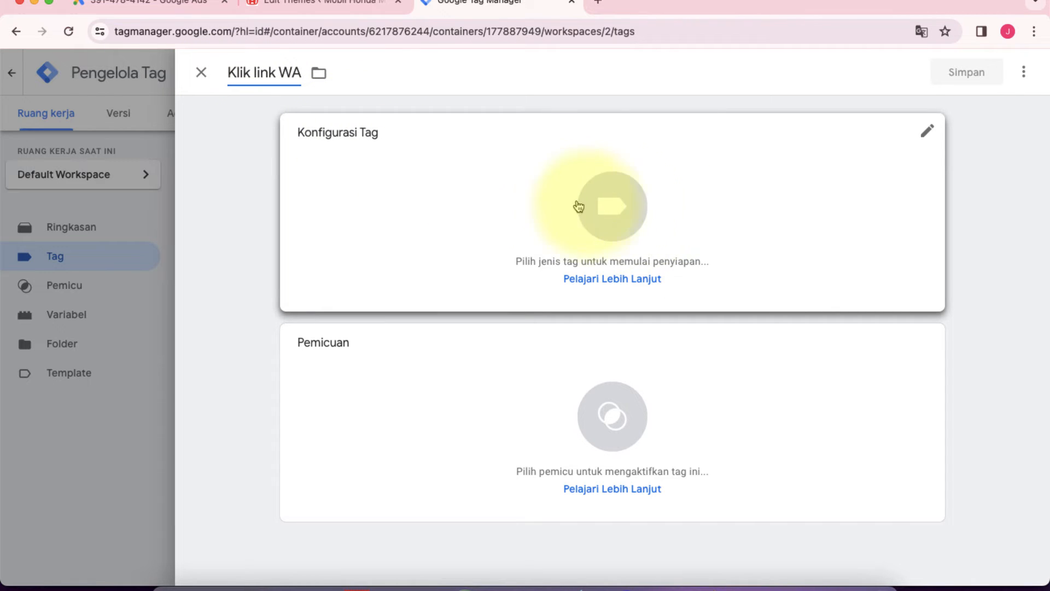
Step: Set the tag type of "Klik link WA" to the Google Ads type Tracking Konversi Google Ads
click(605, 220)
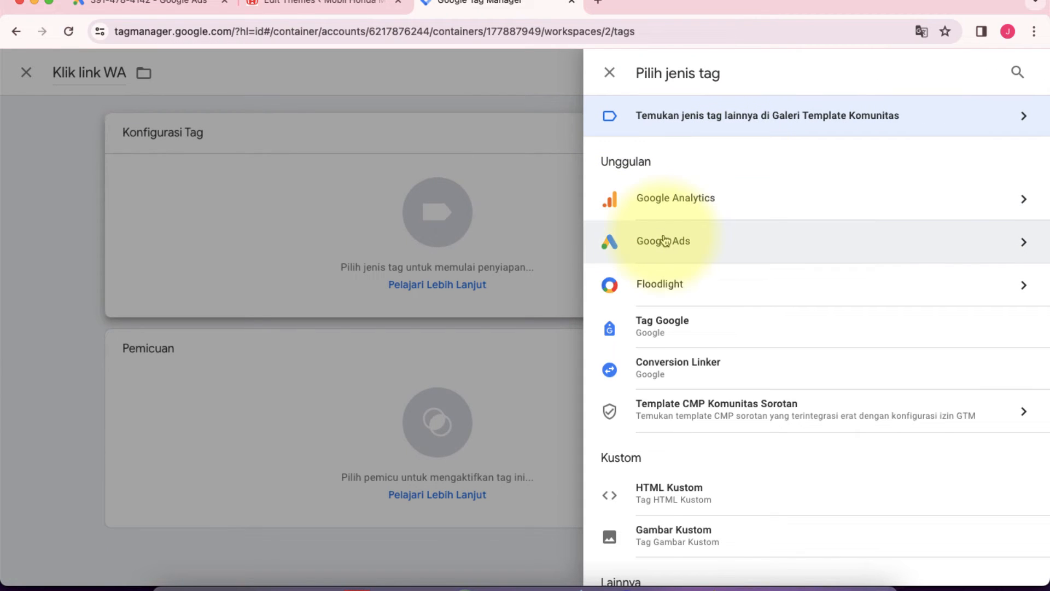
click(703, 246)
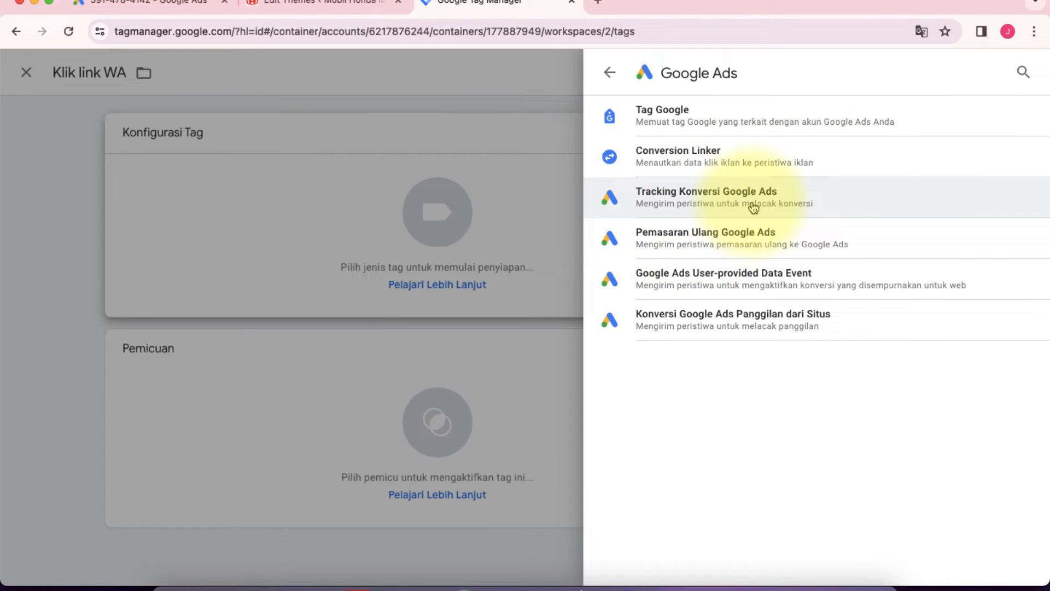
click(701, 203)
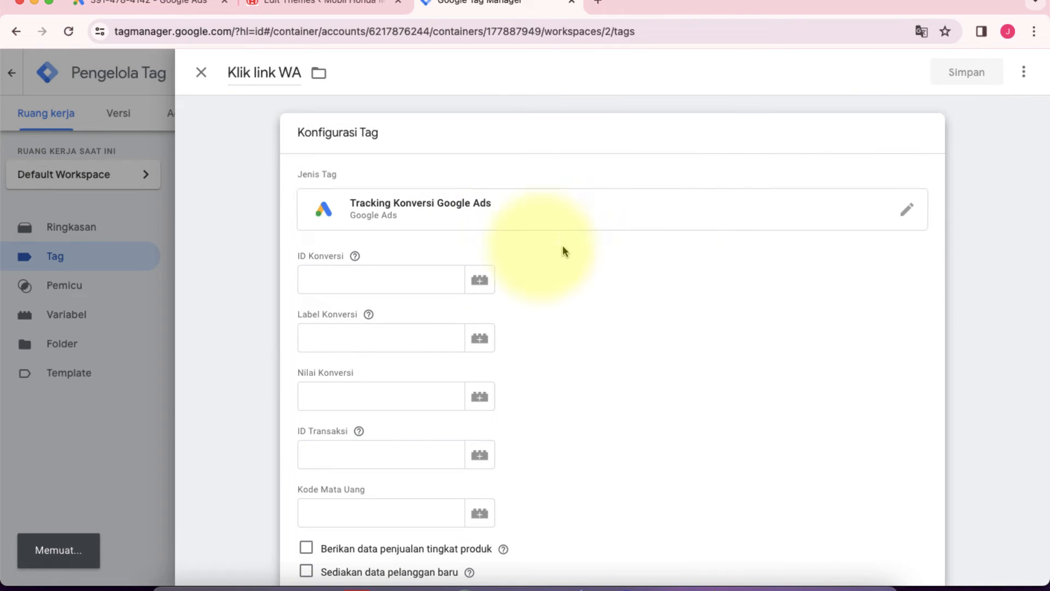
Step: Copy the conversion ID from Google Ads and paste it into the tag's ID Konversi field in Google Tag Manager
scroll(278, 323, down, 3)
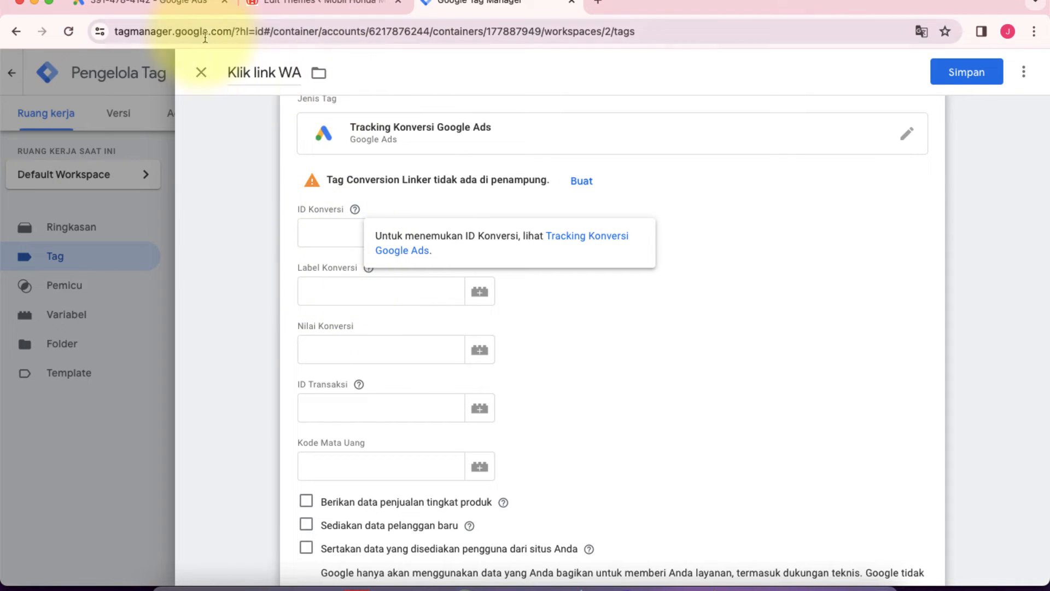
click(182, 8)
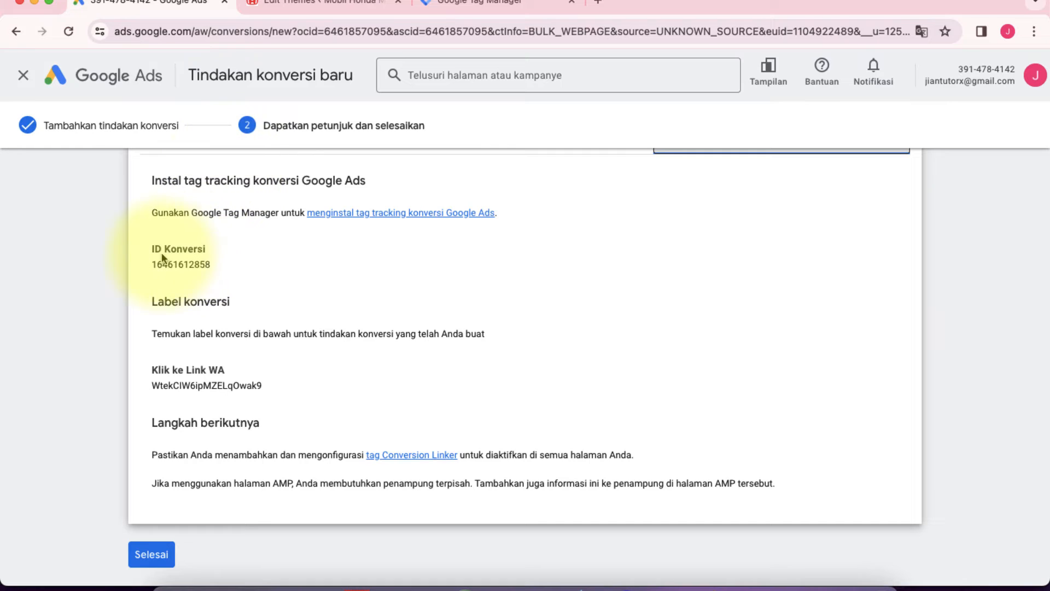
drag(151, 268, 201, 270)
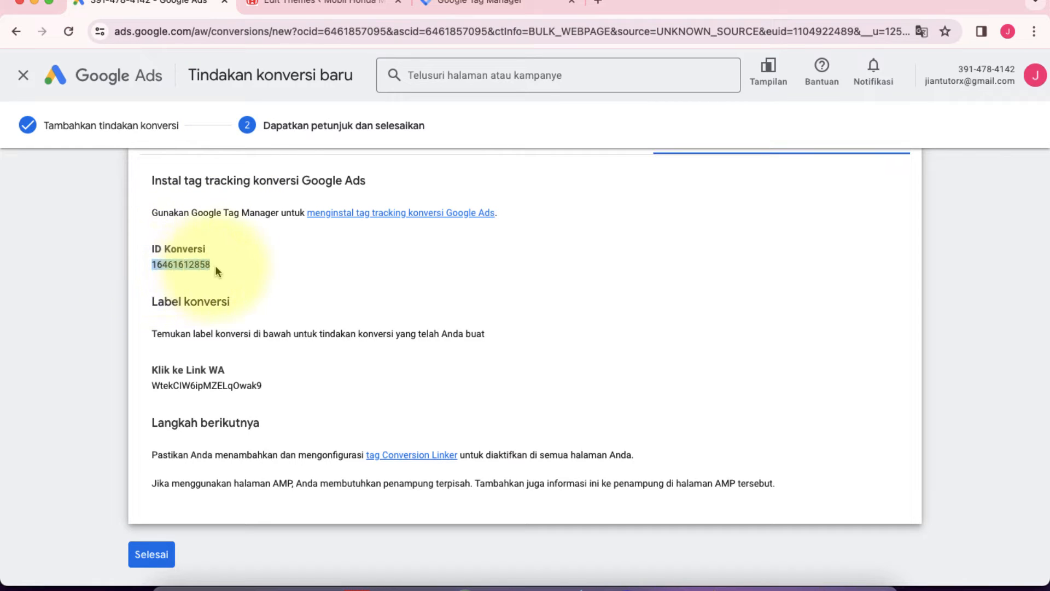
right_click(192, 257)
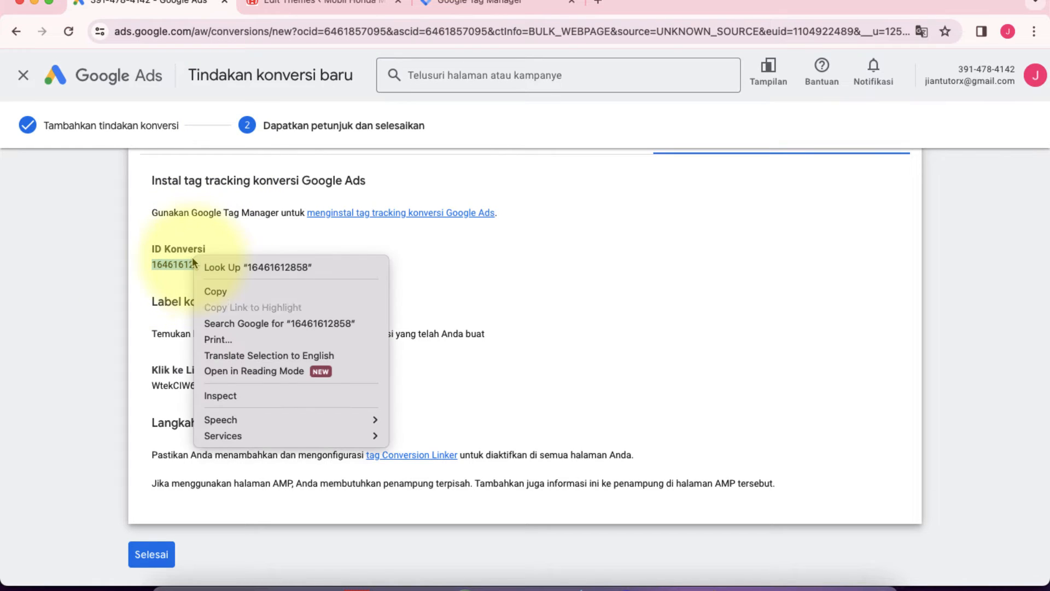
click(205, 293)
click(470, 3)
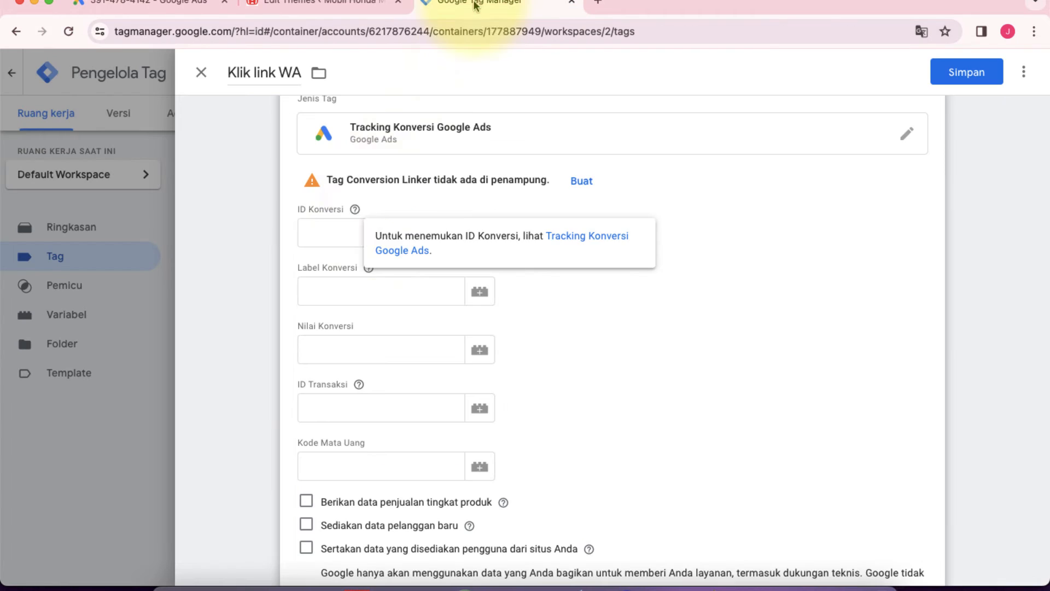
click(330, 234)
right_click(330, 234)
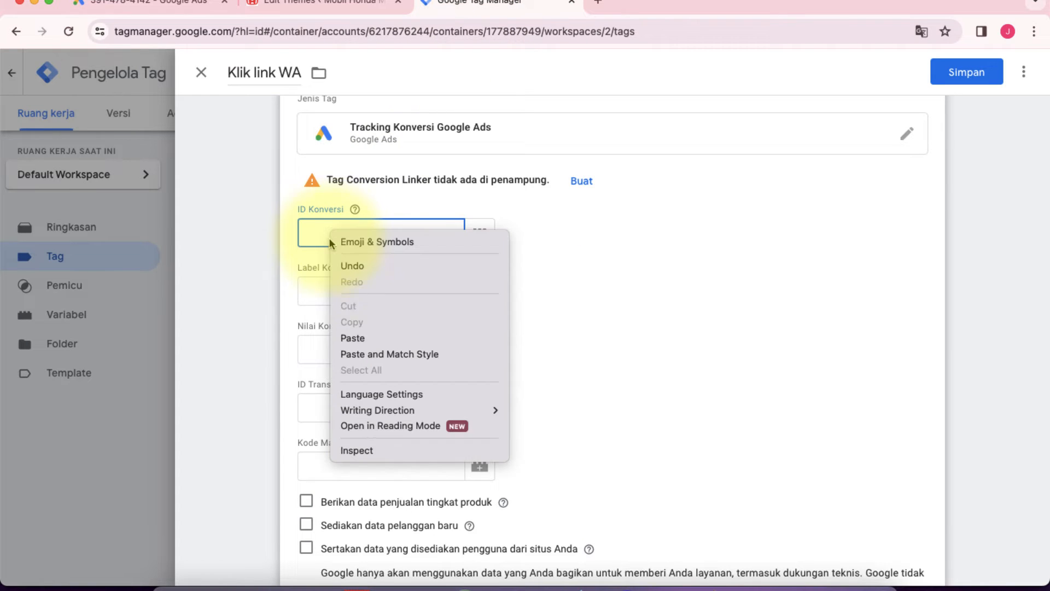
click(354, 338)
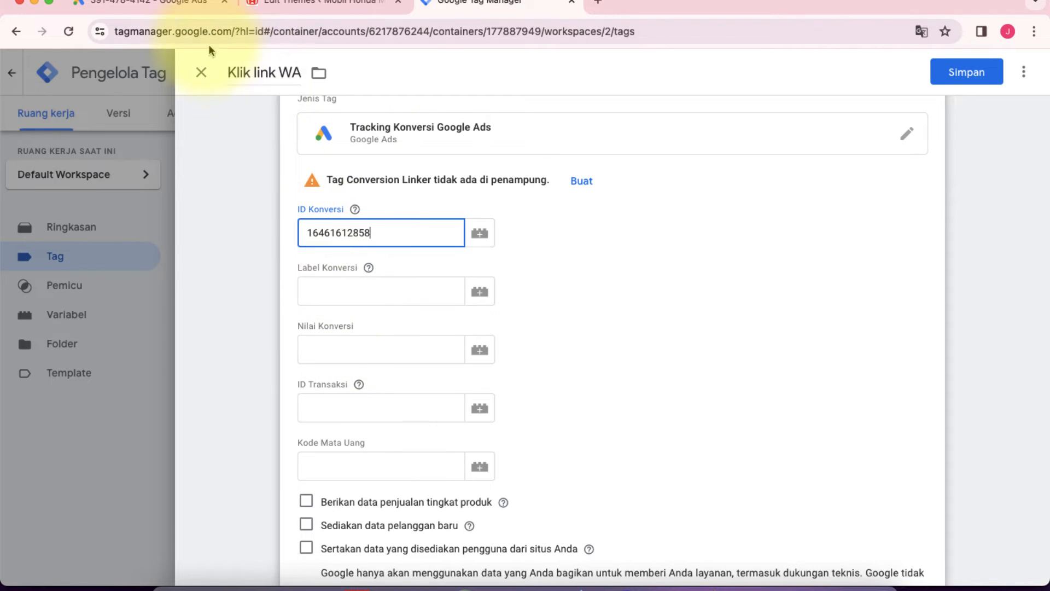
Step: Copy the "Klik ke Link WA" conversion label from Google Ads and paste it into the tag's Label Konversi field in Google Tag Manager
click(192, 8)
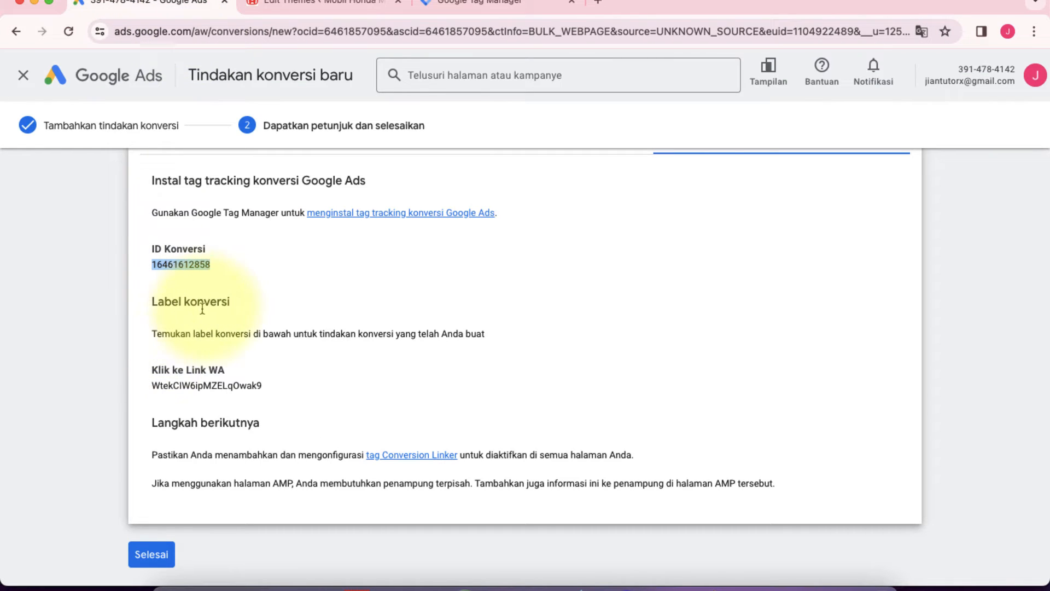
drag(152, 383, 239, 387)
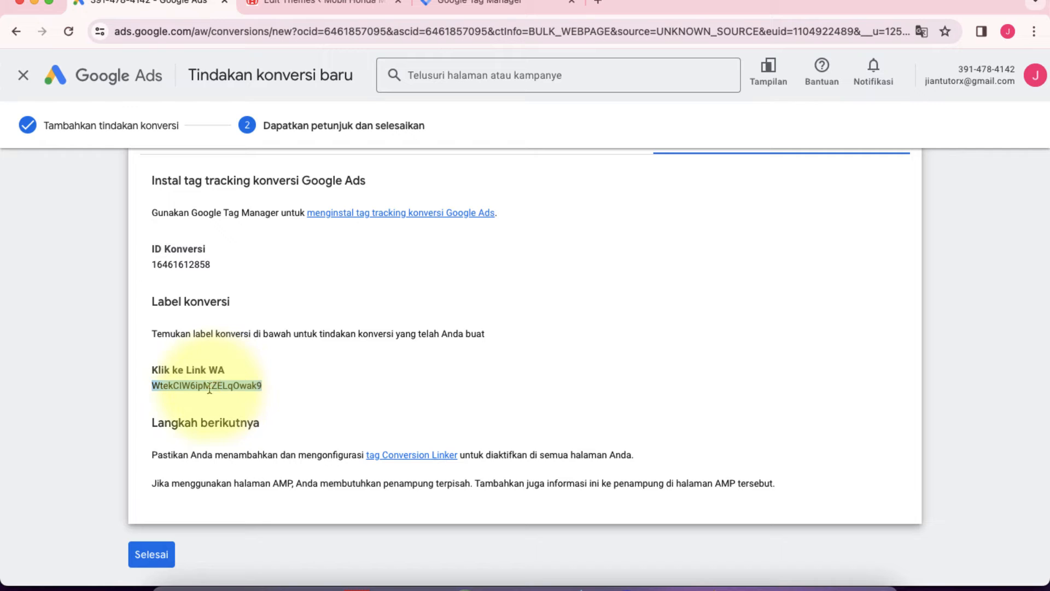
right_click(208, 386)
click(228, 422)
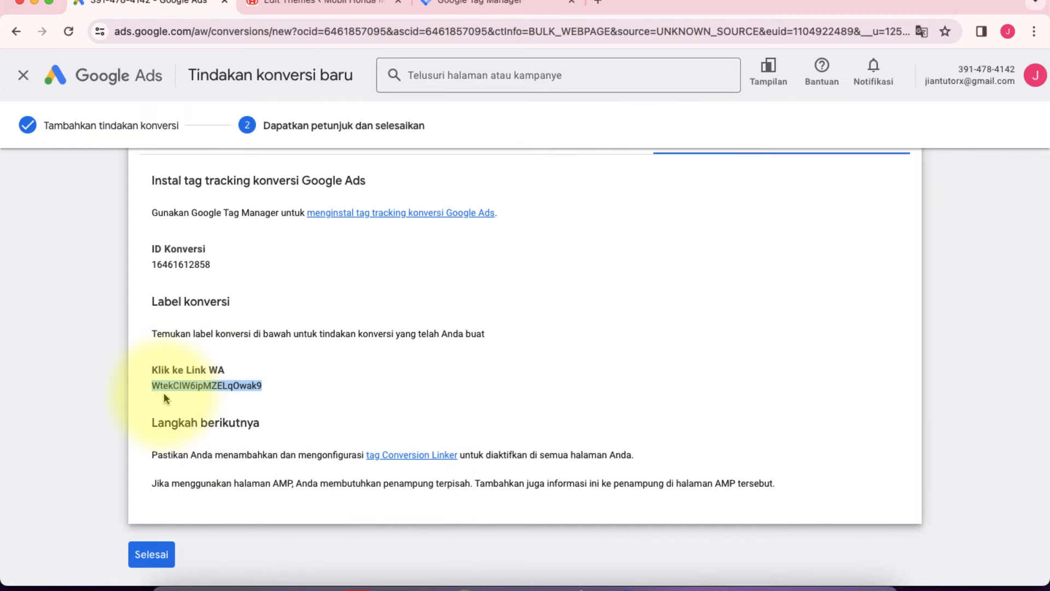
click(490, 6)
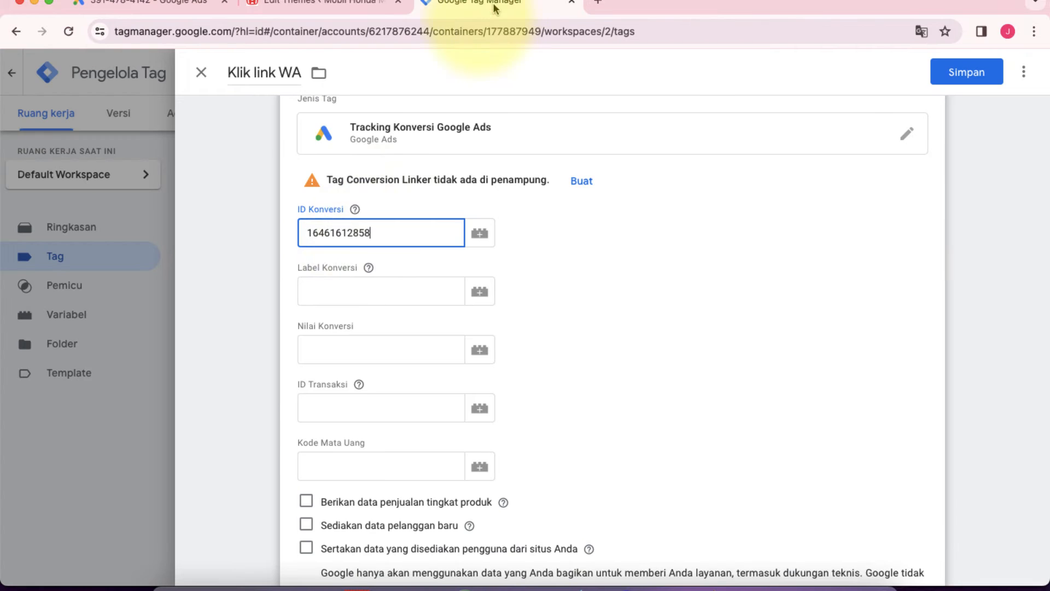
click(328, 286)
right_click(329, 286)
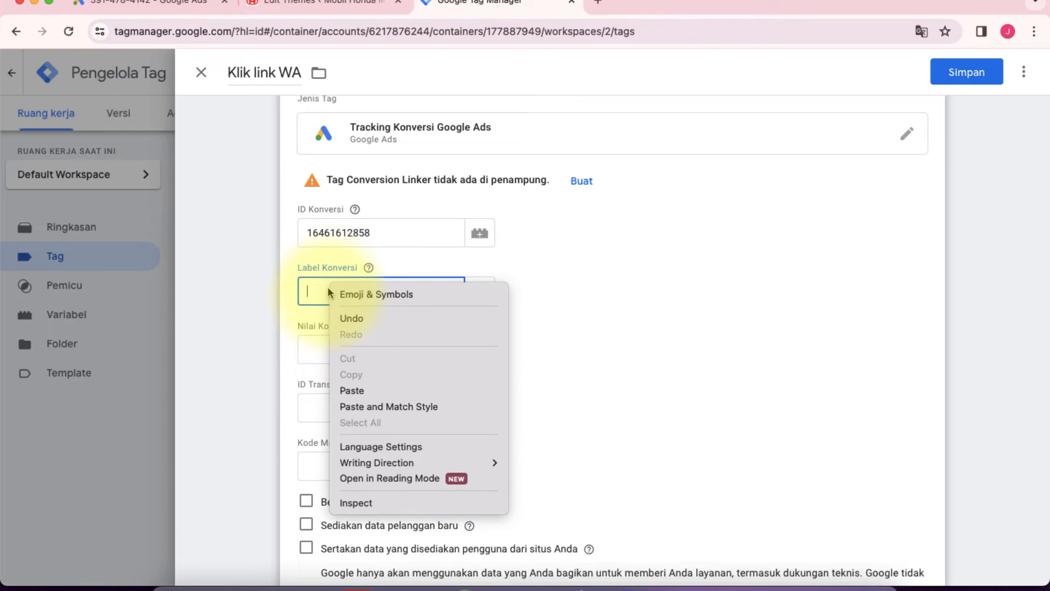
click(350, 391)
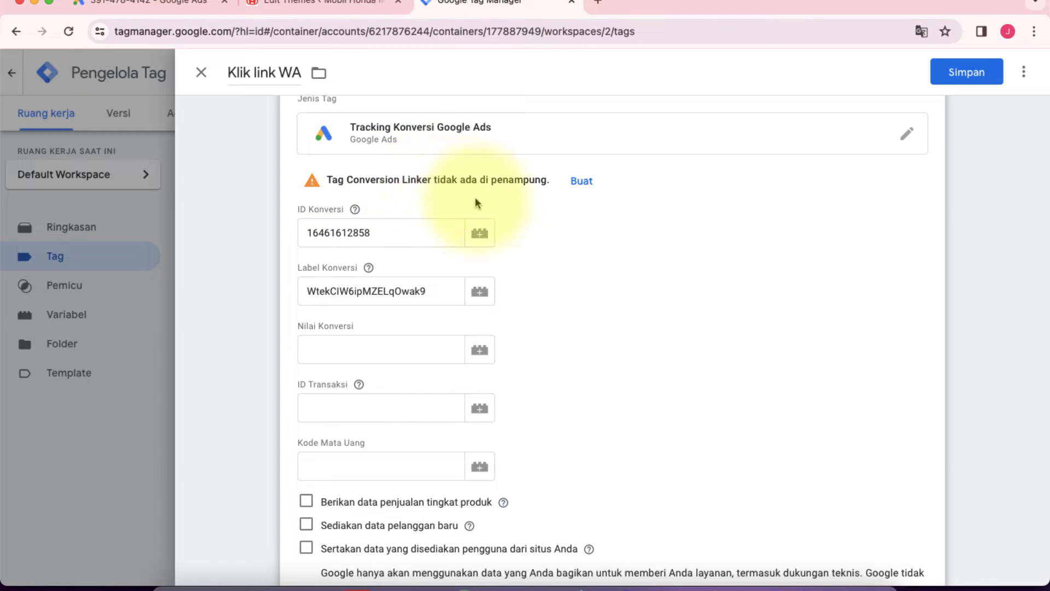
Step: Create the missing Conversion Linker tag, name it "Linker Konversi", check its linker options and All Pages trigger, and save it
click(582, 182)
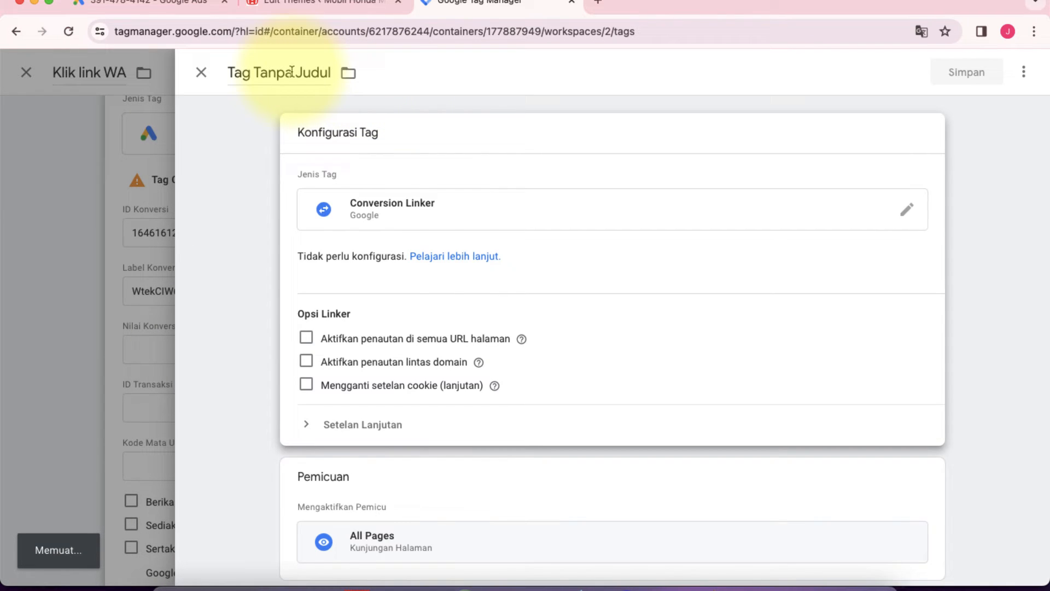
click(291, 71)
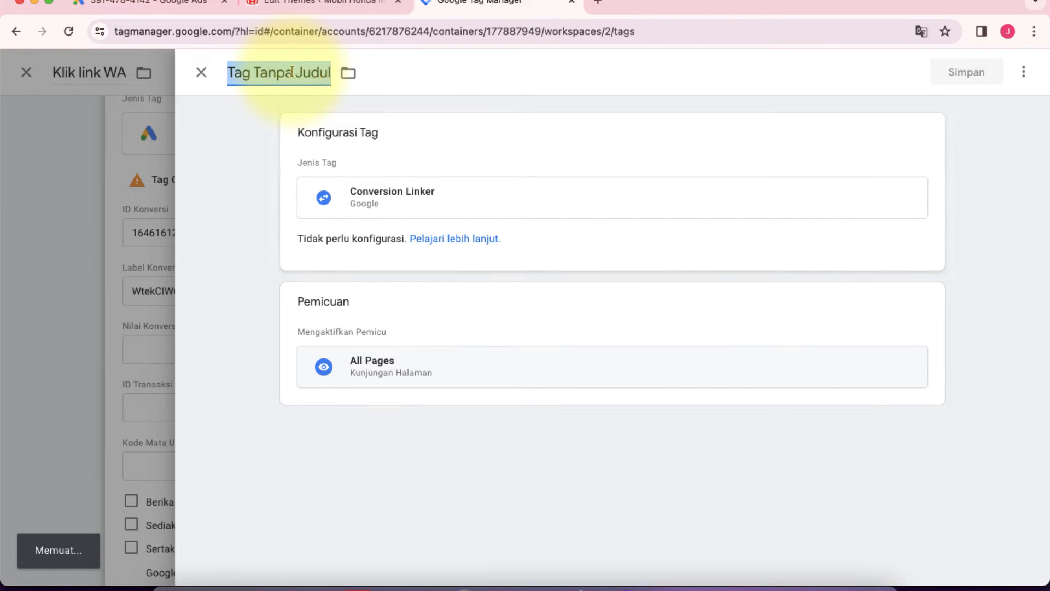
text(Linker Konversi)
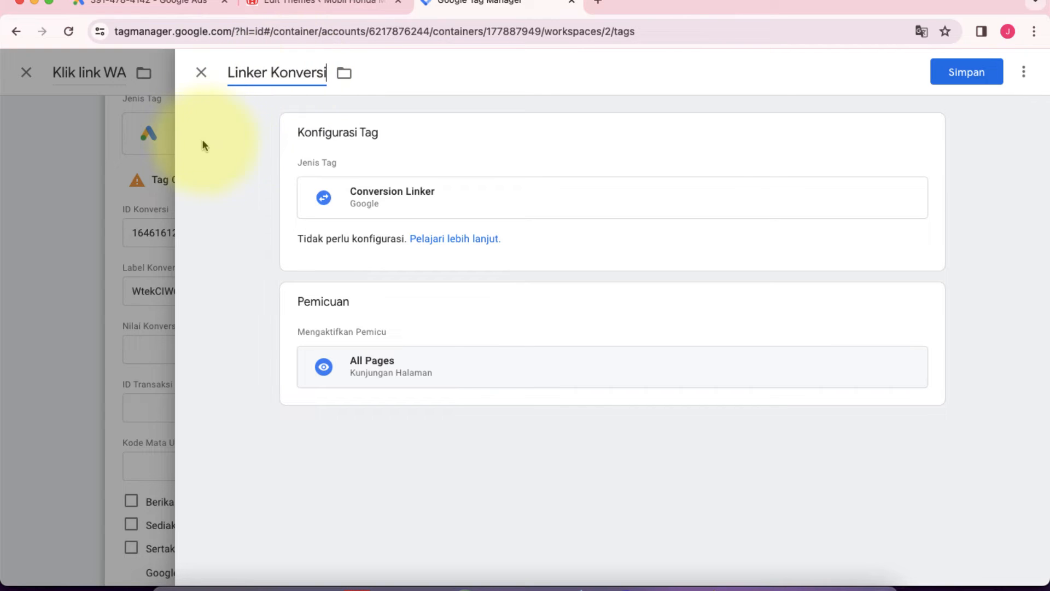
click(238, 179)
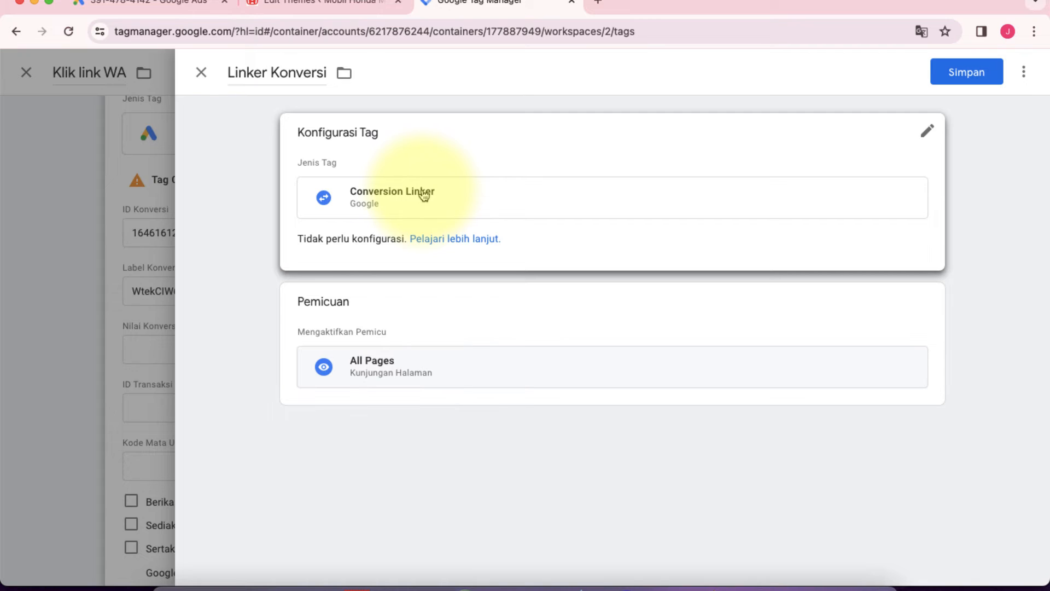
click(454, 201)
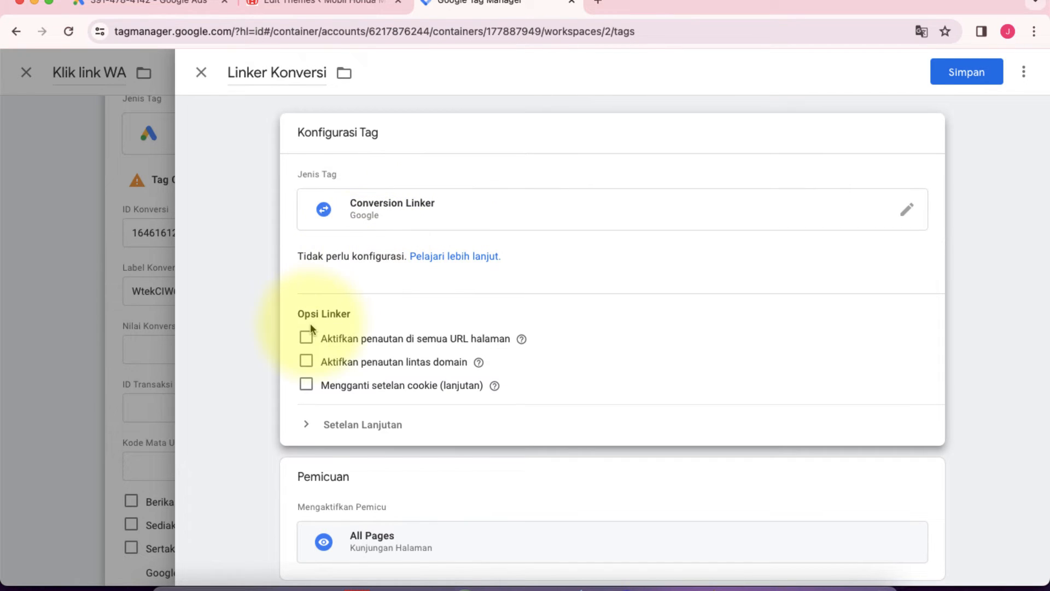
scroll(331, 300, down, 1)
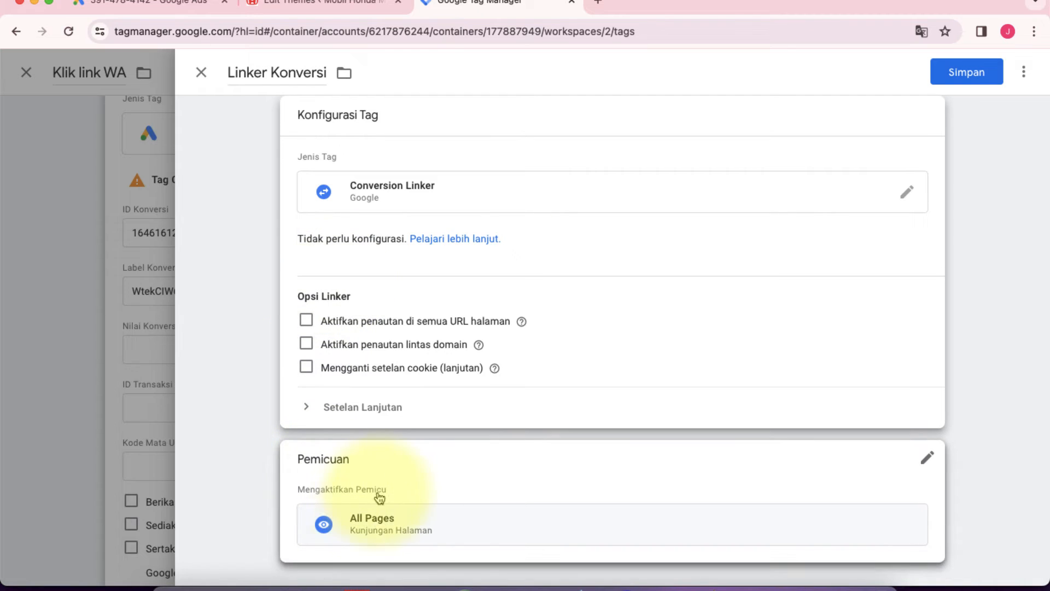
click(381, 521)
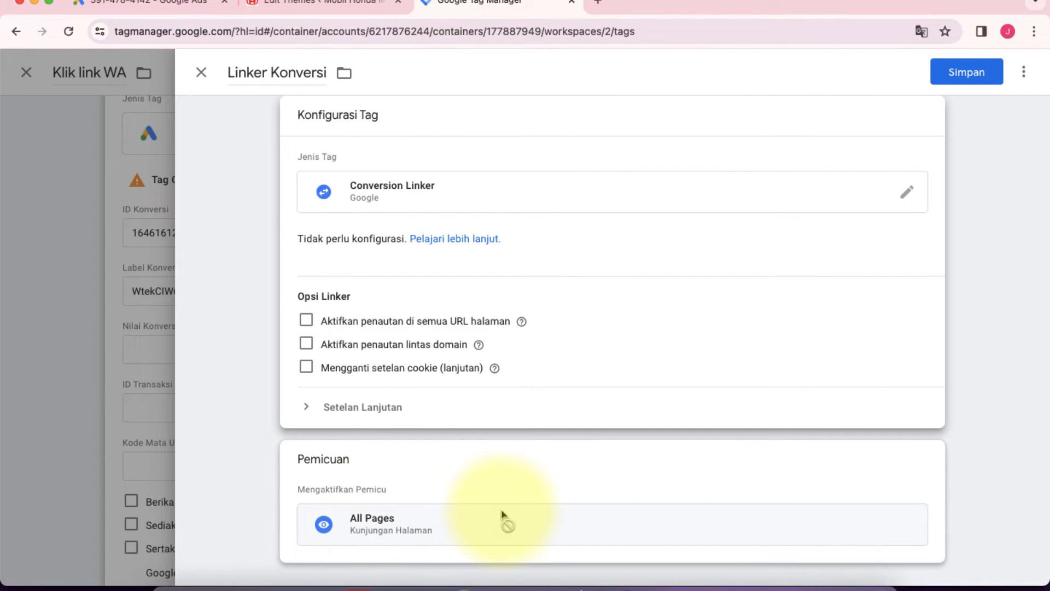
click(964, 74)
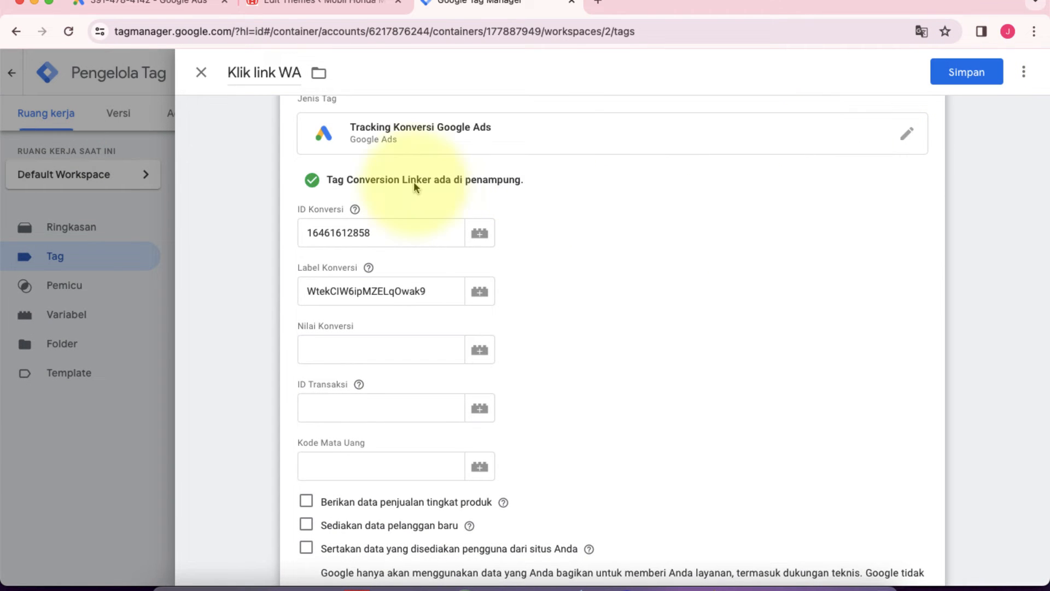
Step: Add a new trigger to the "Klik link WA" tag and name it "Klik ke link WA"
scroll(555, 226, down, 8)
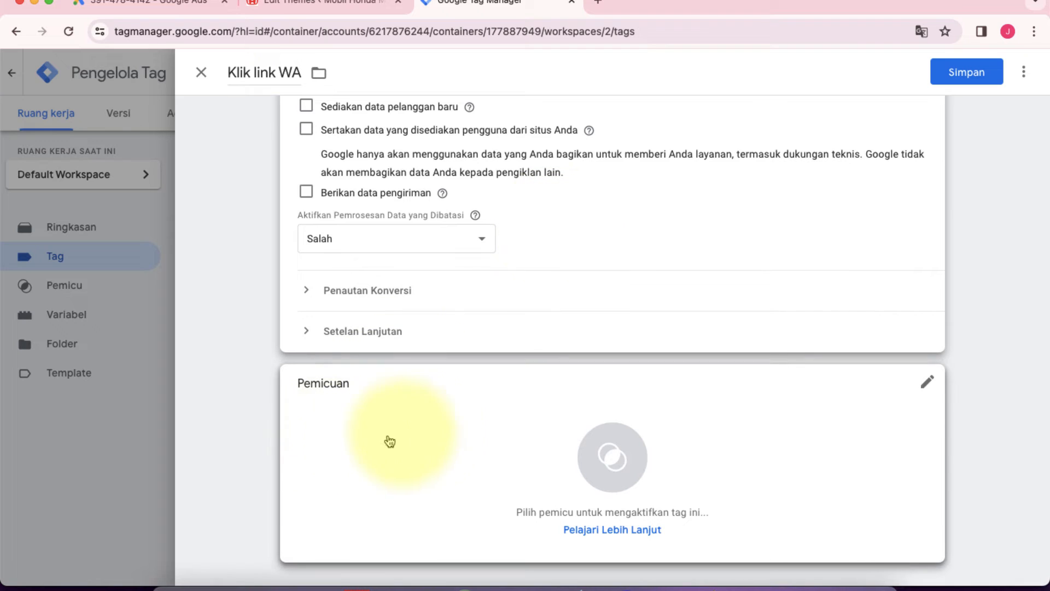
scroll(404, 291, up, 2)
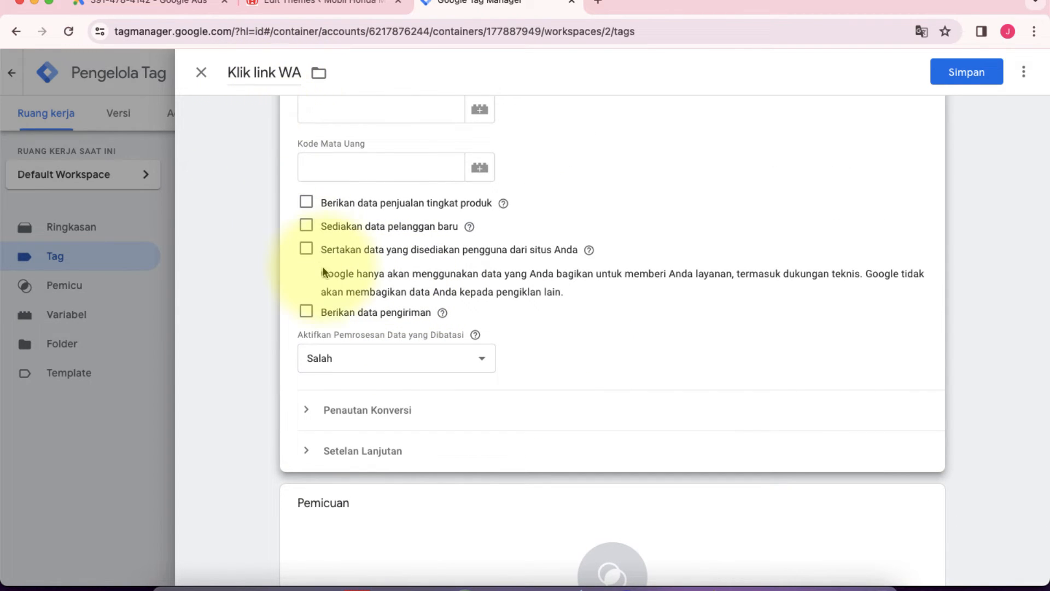
scroll(335, 275, down, 2)
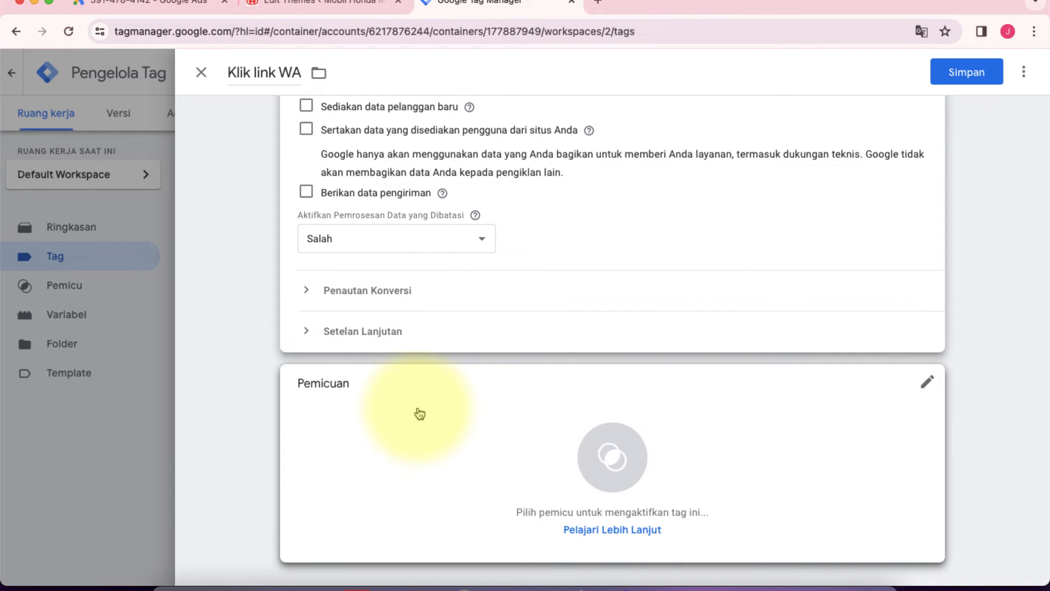
click(607, 462)
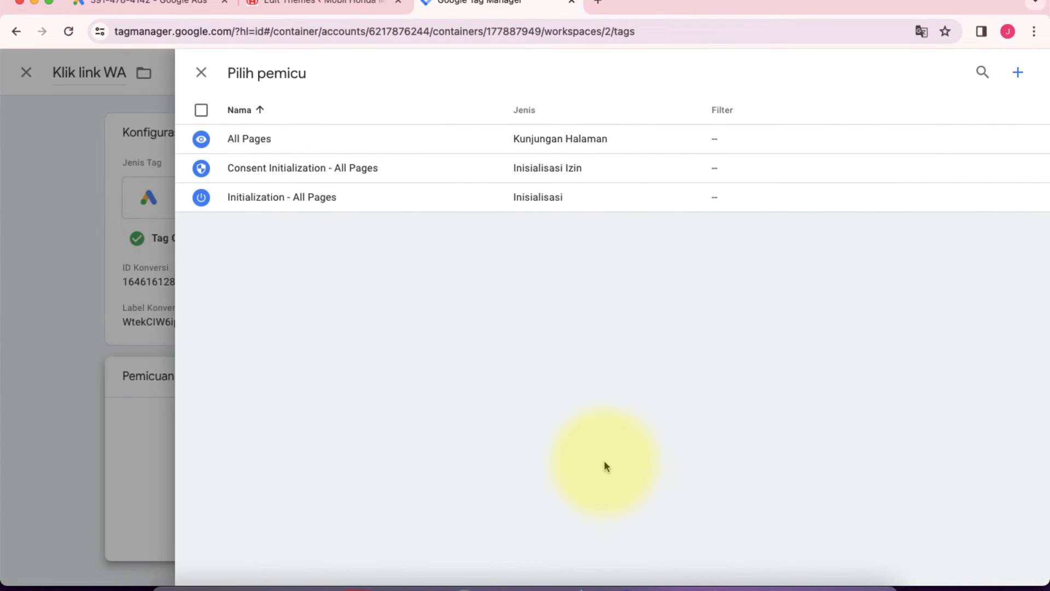
click(1016, 77)
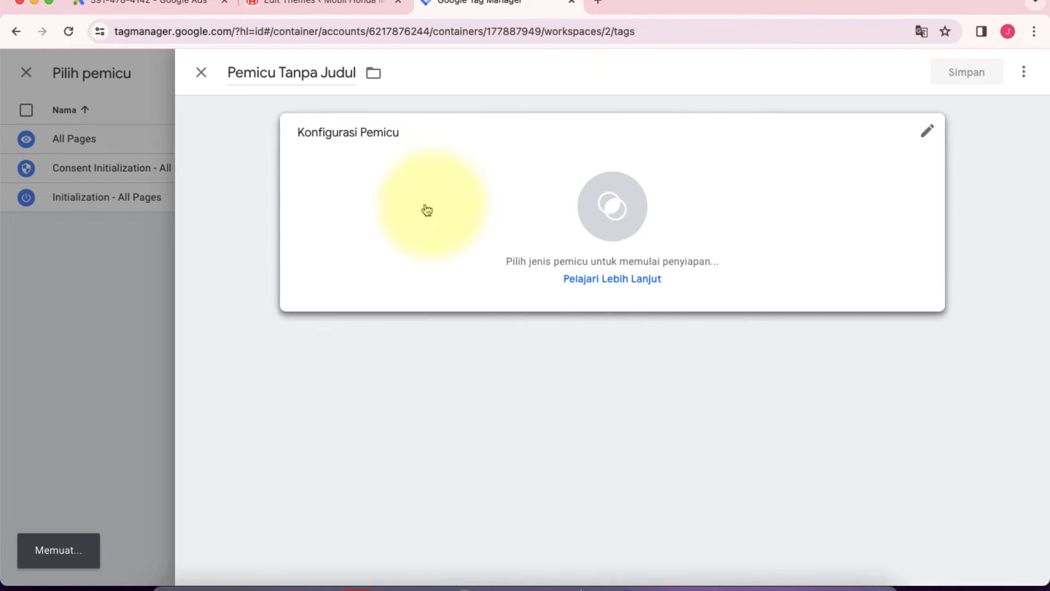
click(330, 66)
key(super+a)
text(Klik ke link W)
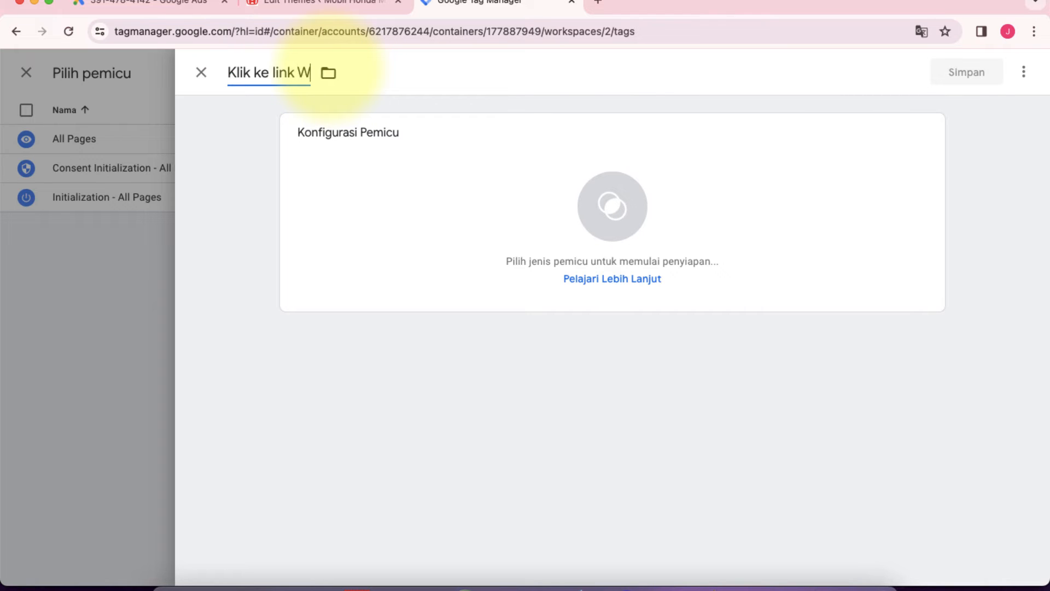
Step: Set the trigger type of "Klik ke link WA" to the click type Hanya Link
click(605, 218)
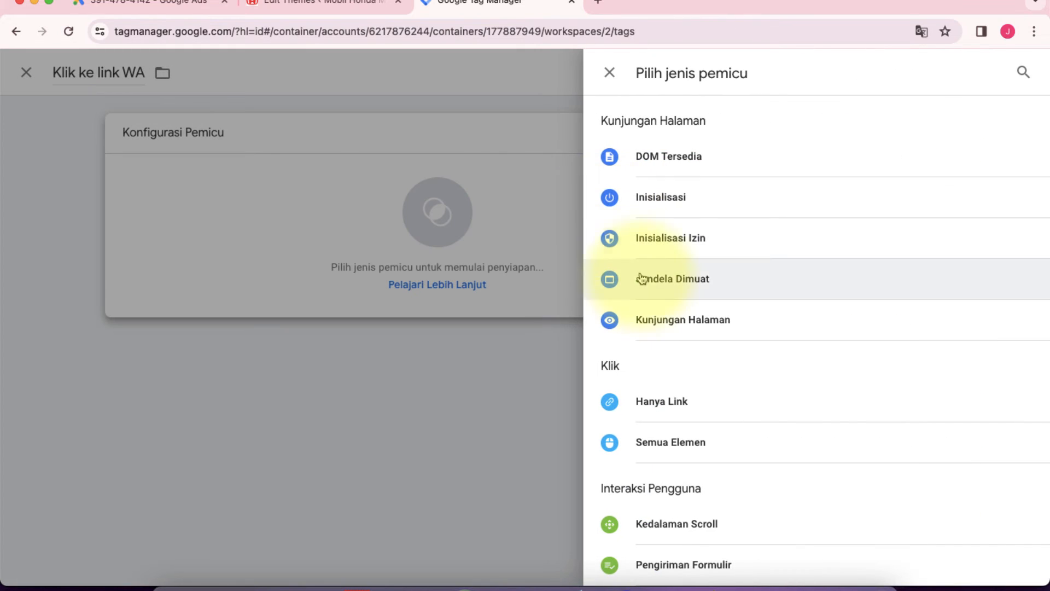
scroll(643, 284, down, 2)
scroll(642, 284, down, 1)
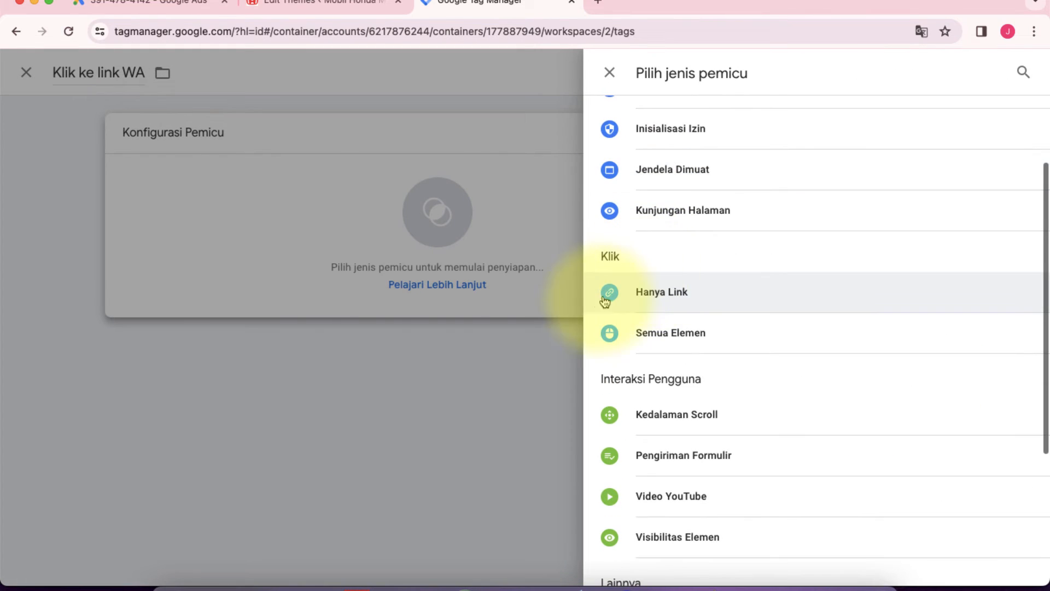
click(662, 294)
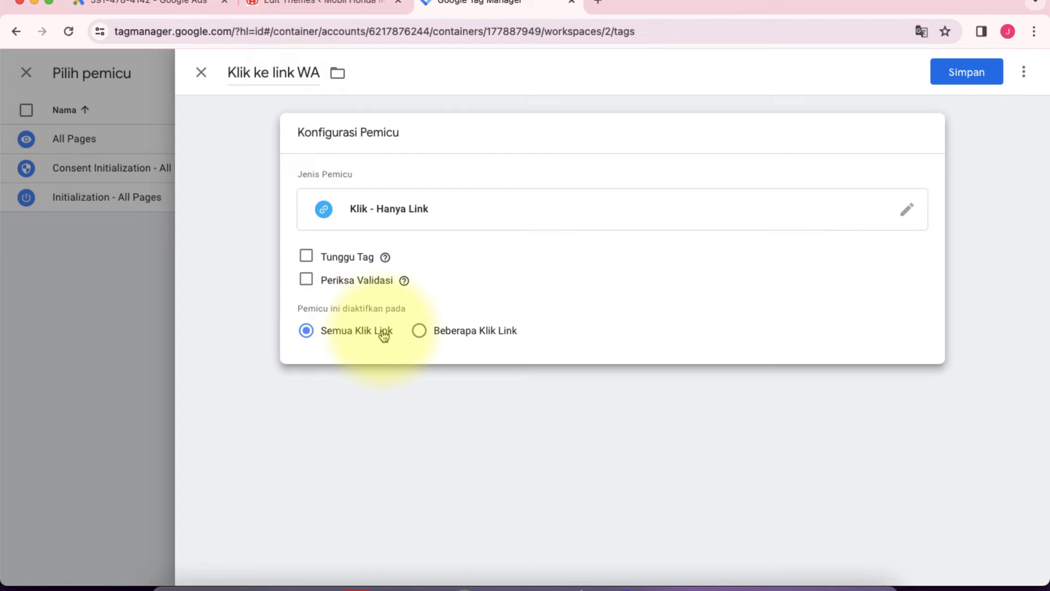
Step: Make the trigger fire on Beberapa Klik Link only, with Click URL as the condition variable and berisi as the operator
click(420, 332)
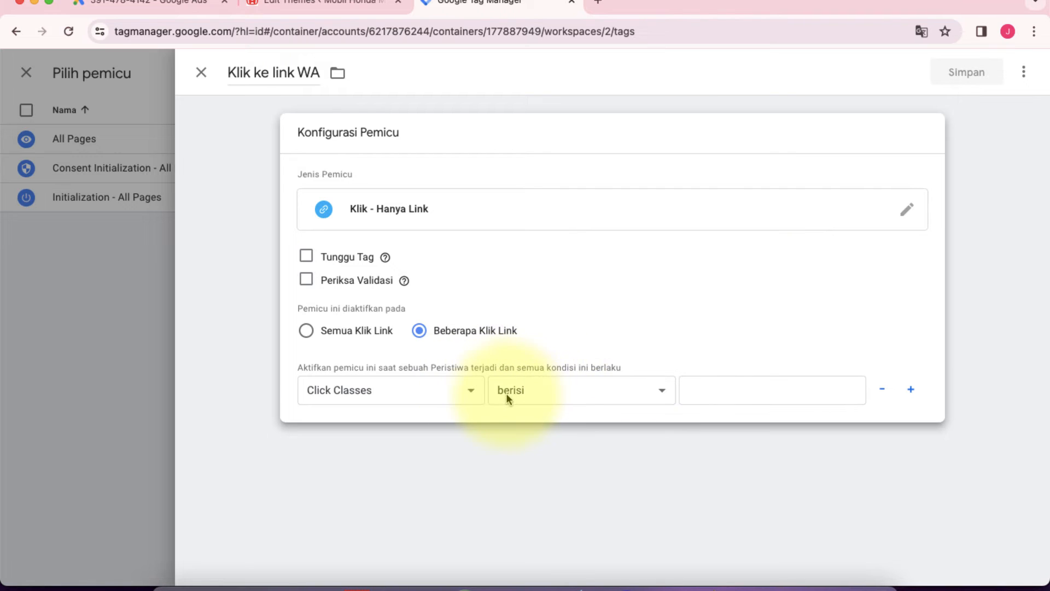
click(433, 390)
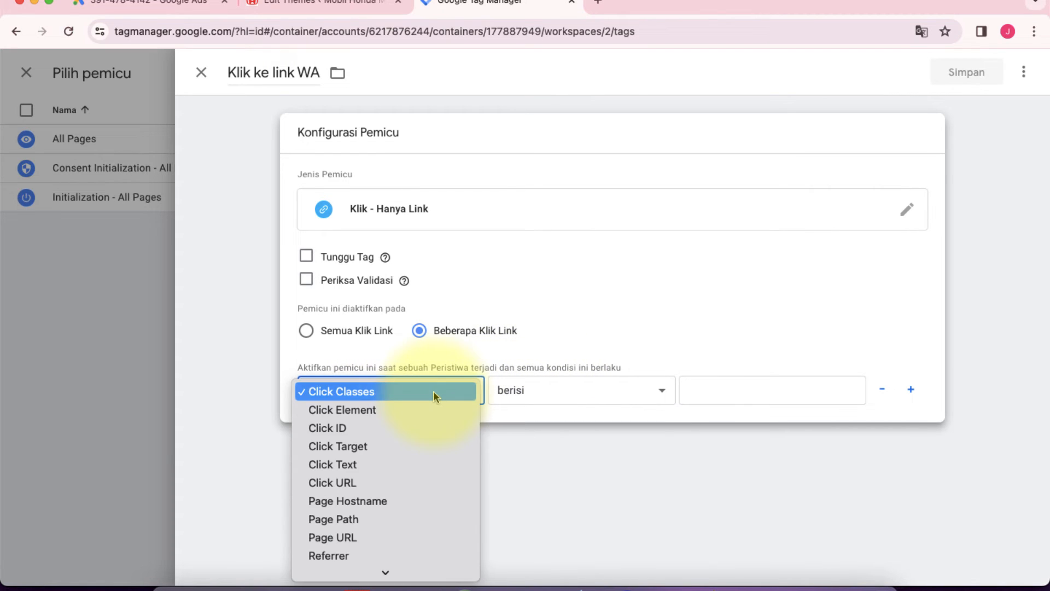
click(362, 483)
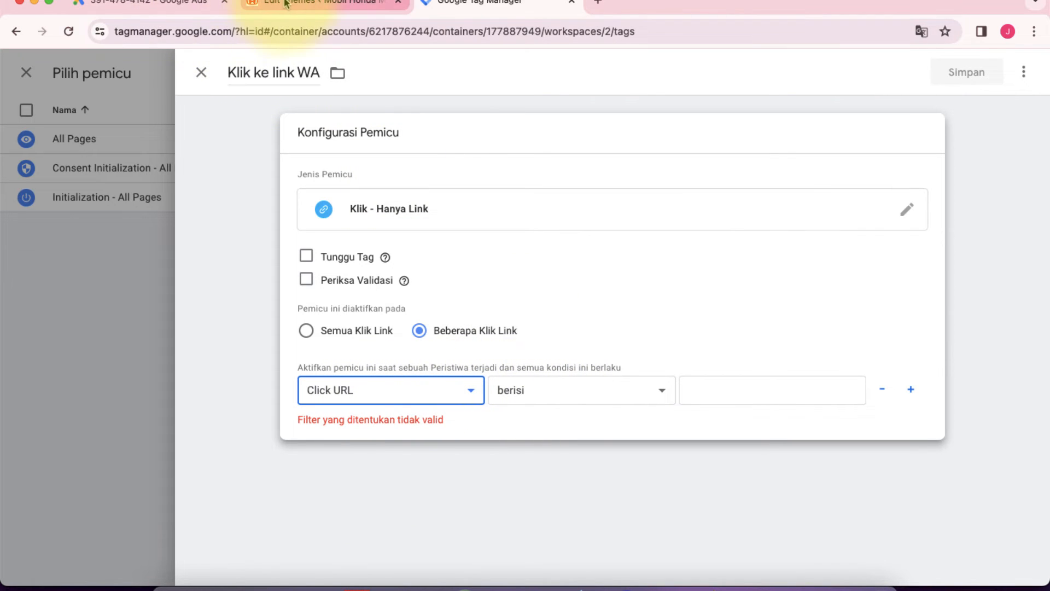
Step: Open the mobilhondamanado.com homepage in a new browser tab
click(323, 3)
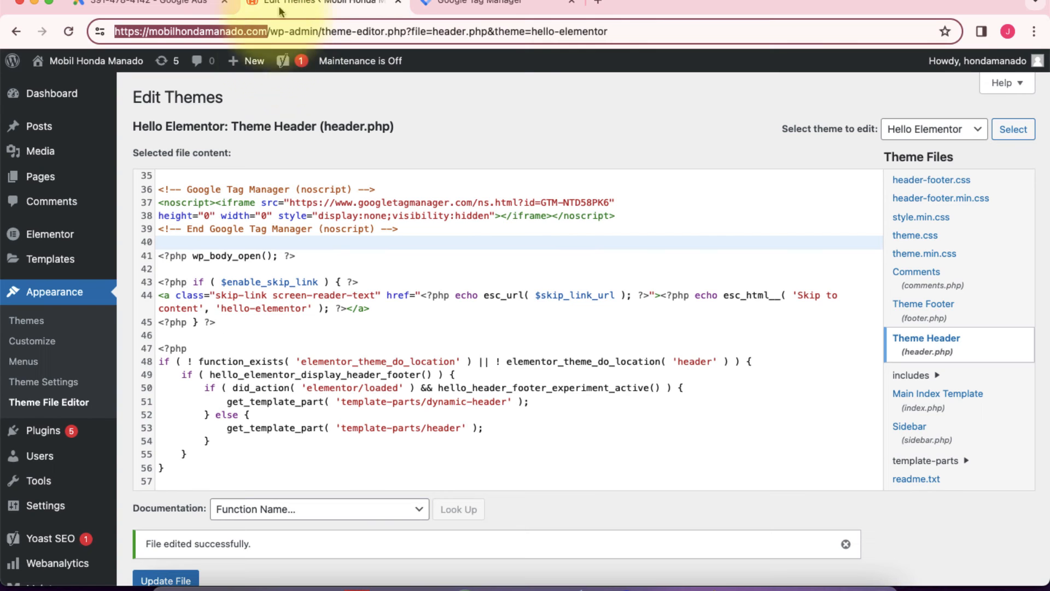
click(599, 3)
text(hon)
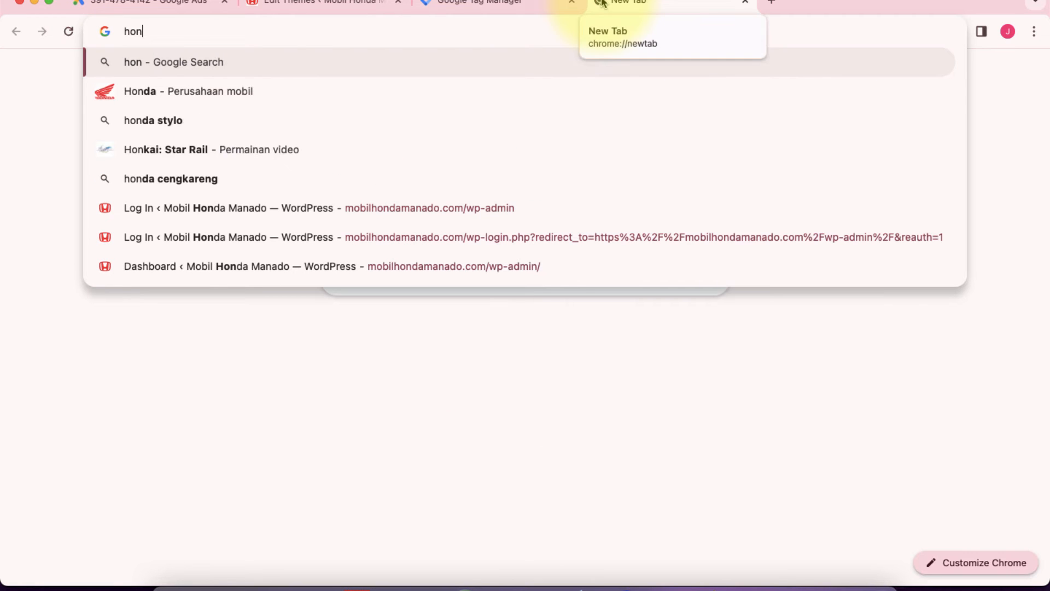
key(Escape)
text(mo)
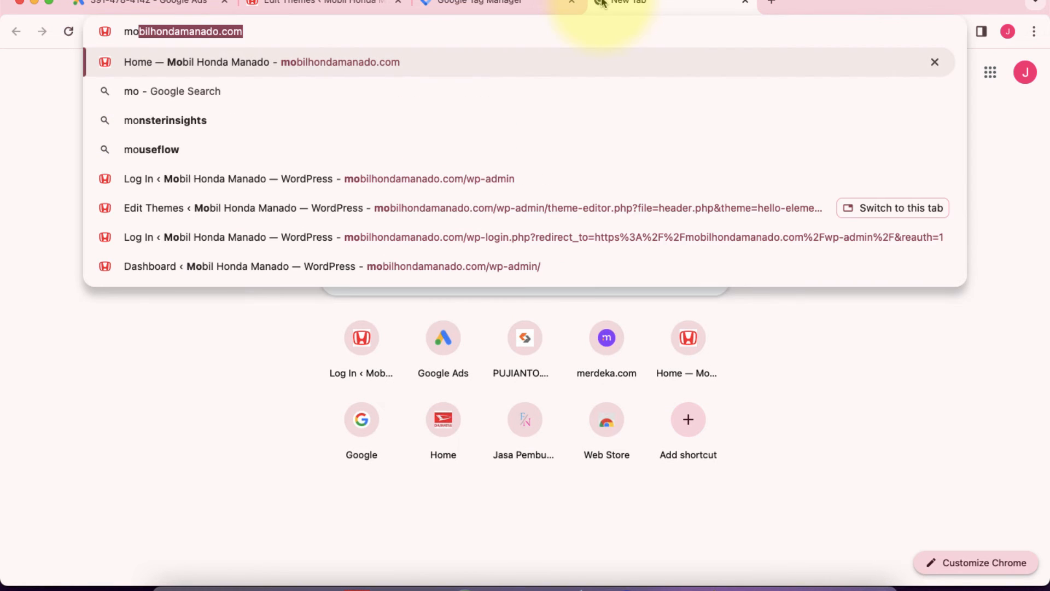
key(Return)
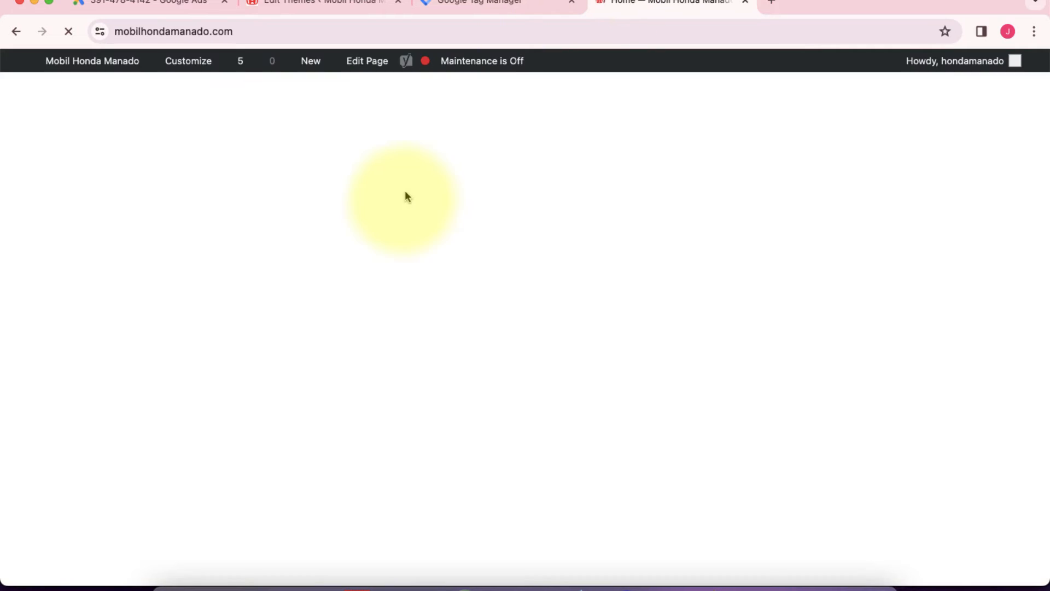
Step: Check the WhatsApp buttons' links on the homepage and copy the link address of New Honda Brio's "Tanya via WhatsApp" button
scroll(401, 256, down, 4)
scroll(401, 261, down, 6)
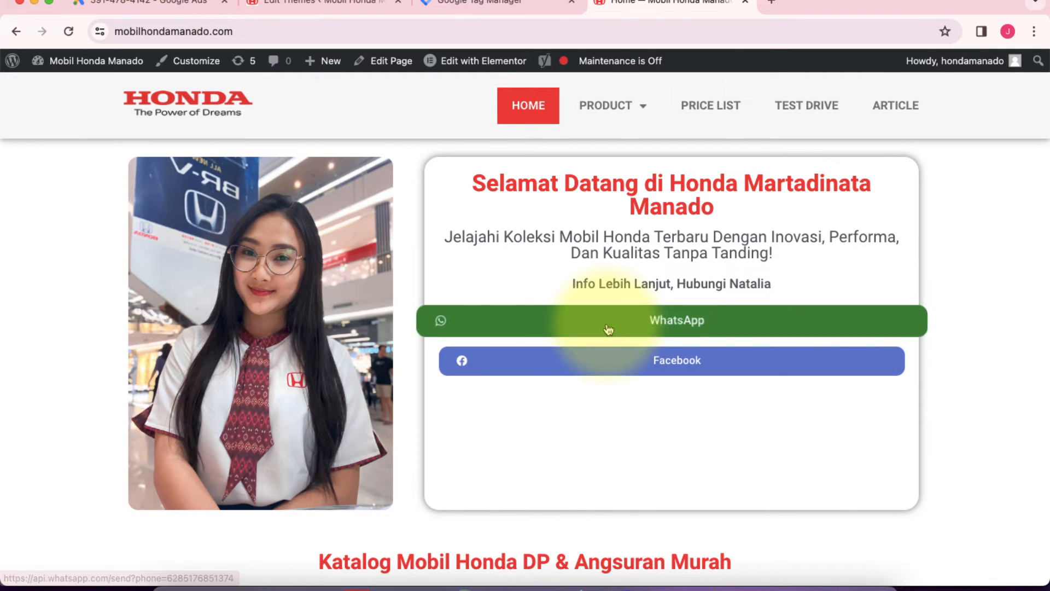
scroll(606, 323, down, 10)
scroll(297, 432, down, 3)
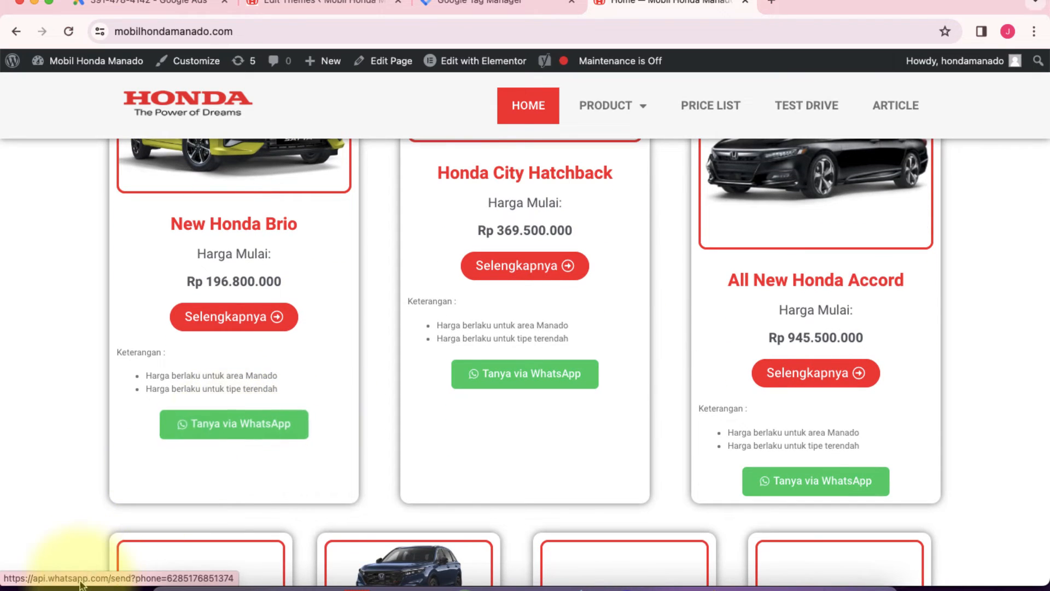
scroll(205, 405, down, 3)
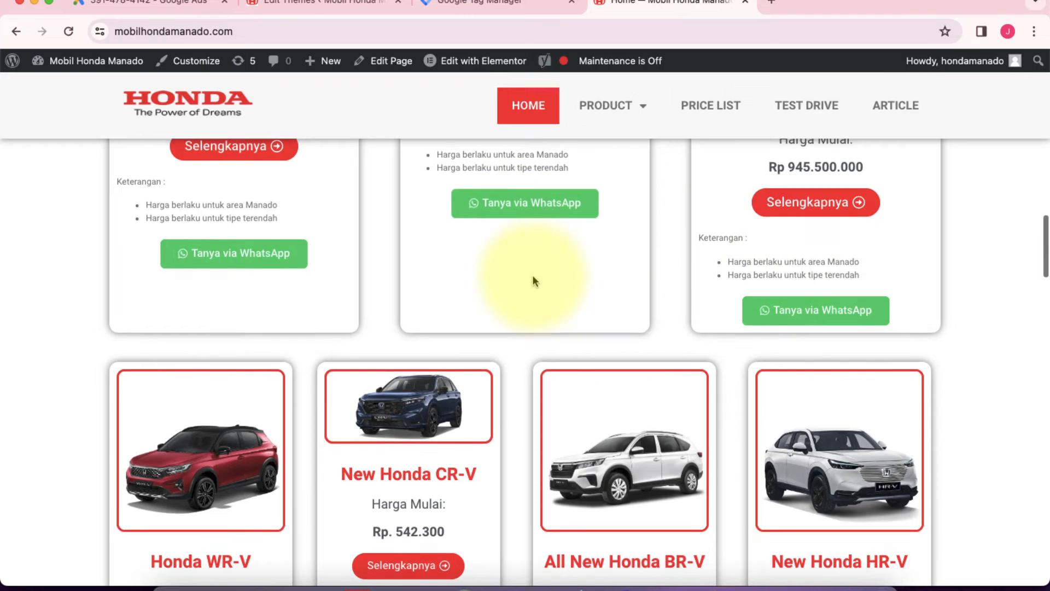
scroll(533, 275, up, 5)
scroll(532, 275, down, 4)
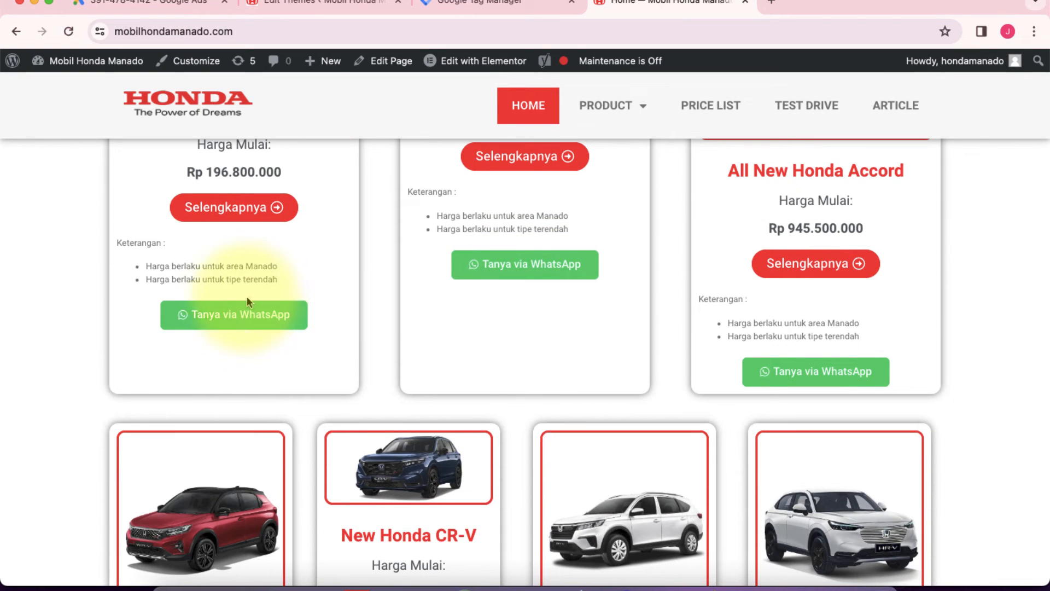
right_click(220, 318)
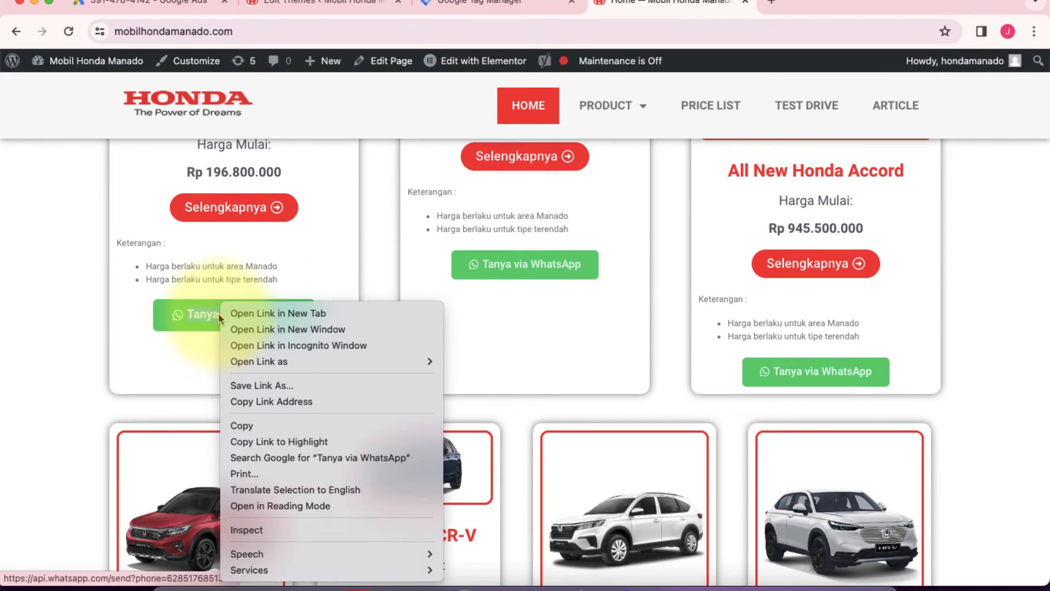
click(277, 402)
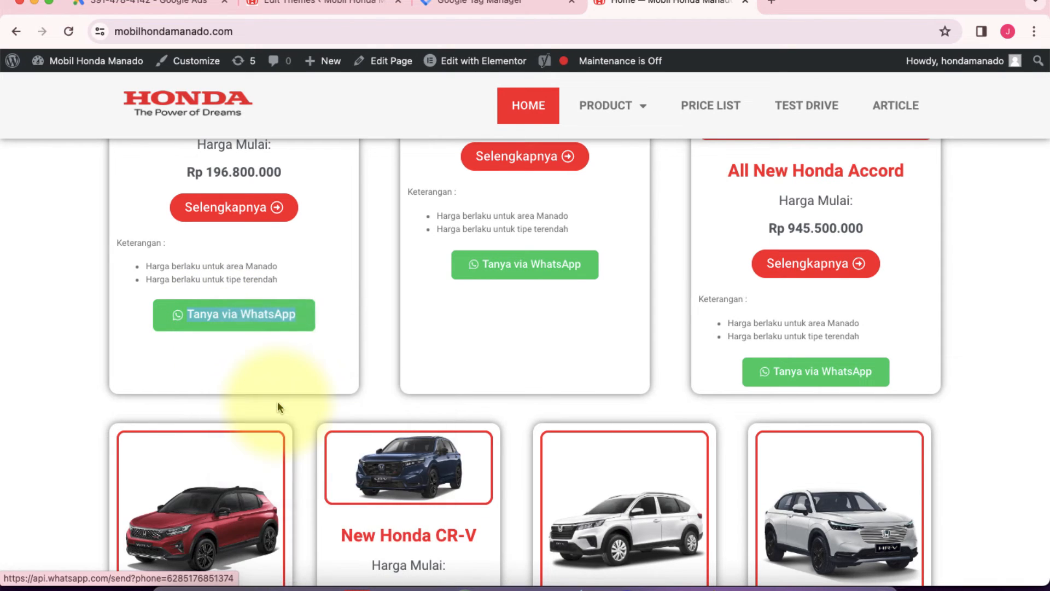
Step: Paste the copied WhatsApp link as the Click URL condition value in Google Tag Manager, and save the trigger and the "Klik link WA" tag
click(517, 3)
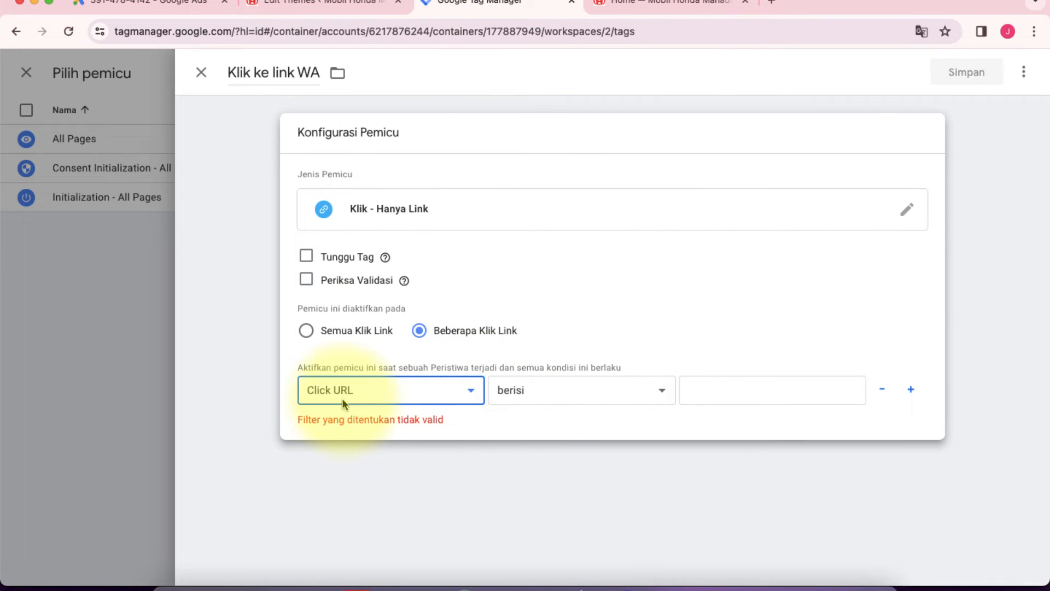
click(704, 387)
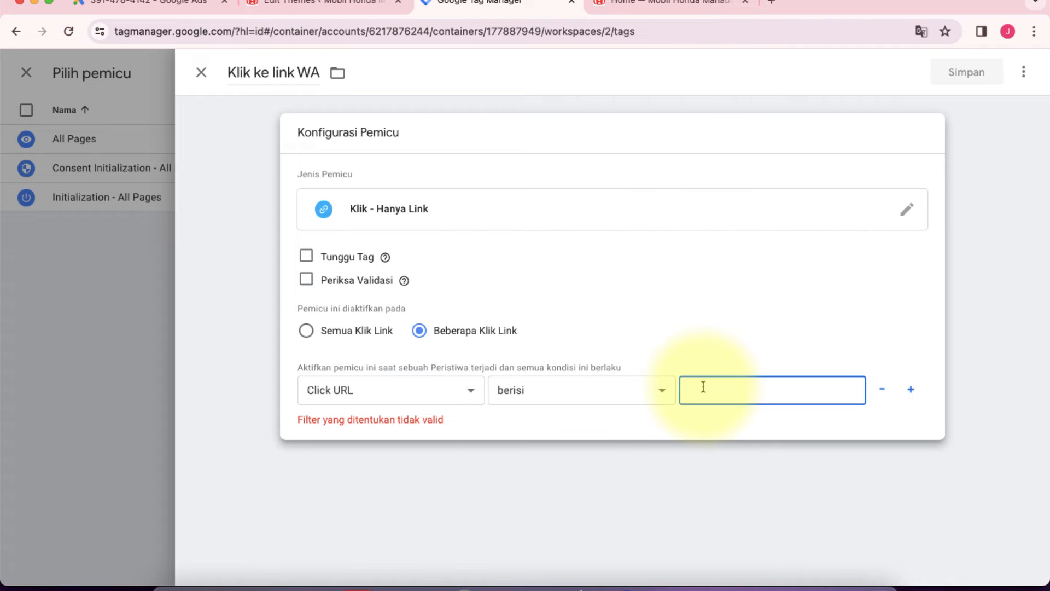
right_click(704, 387)
click(724, 457)
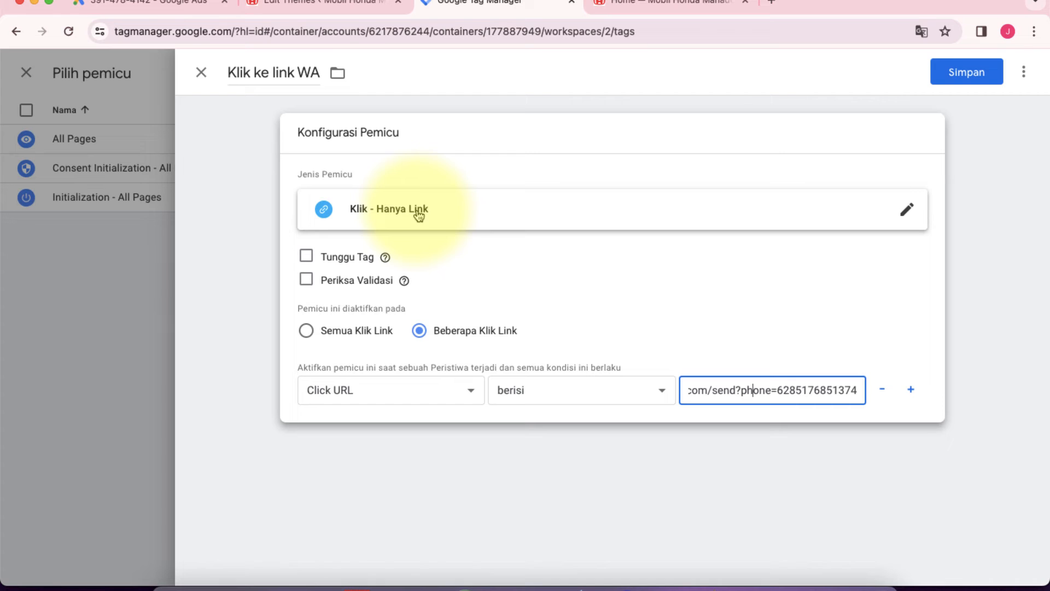
click(971, 80)
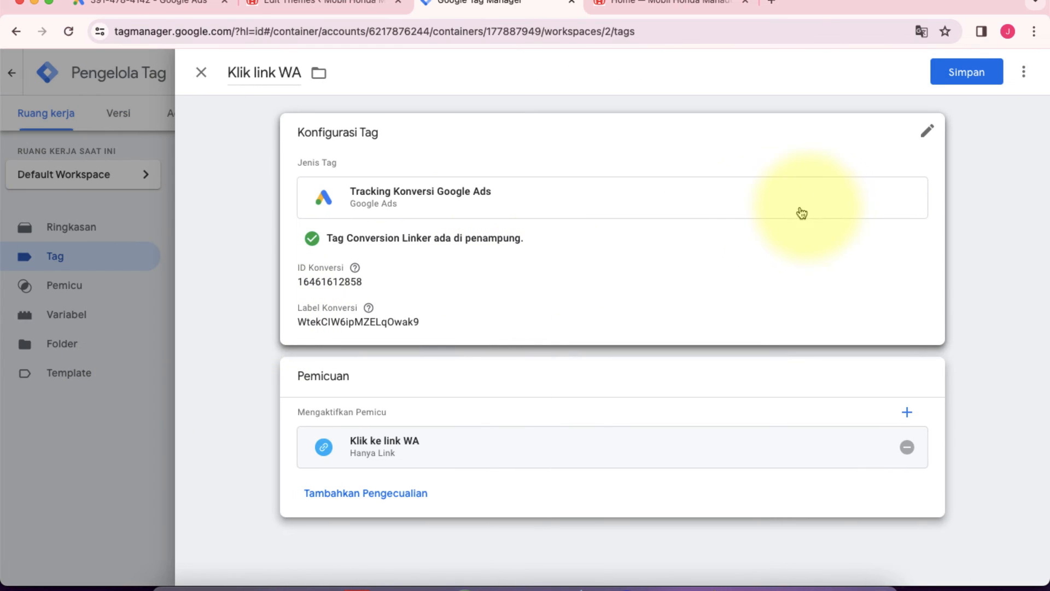
click(964, 72)
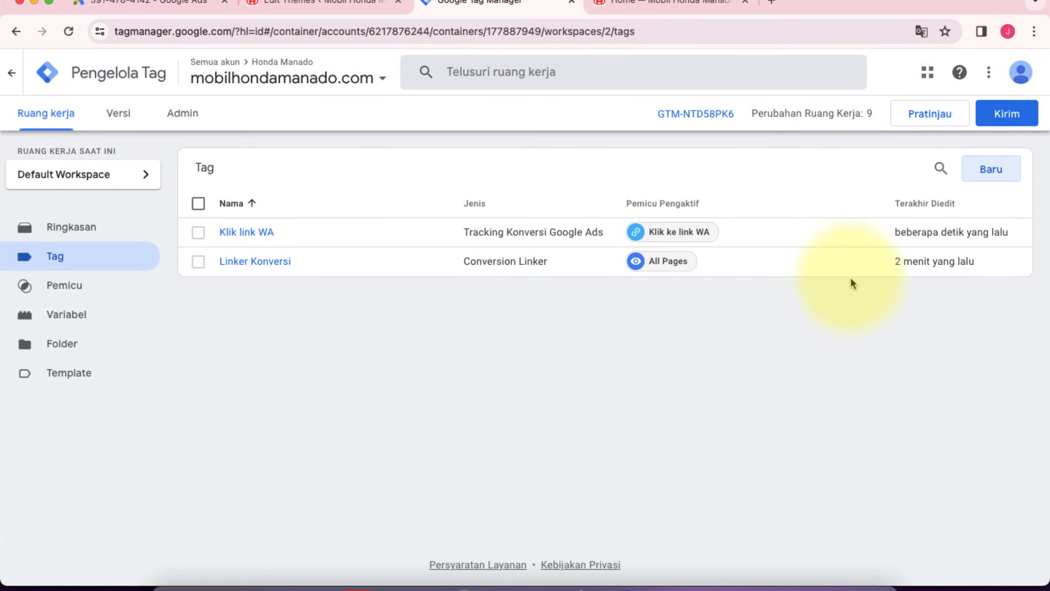
Step: Publish the workspace changes to the Live environment without a version name or description, and review the published version's summary
click(1007, 121)
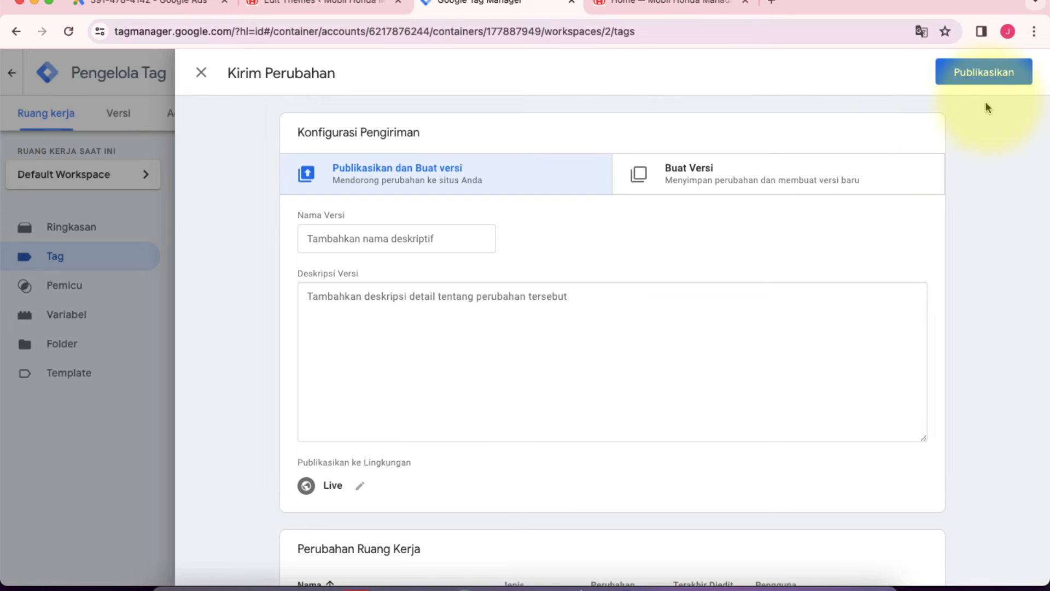
click(979, 81)
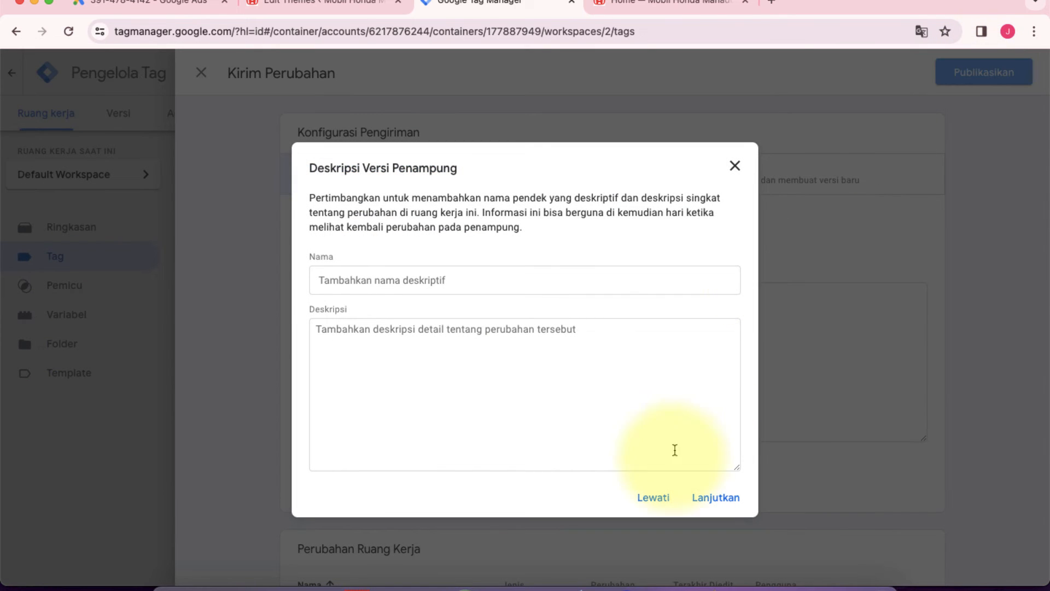
click(714, 498)
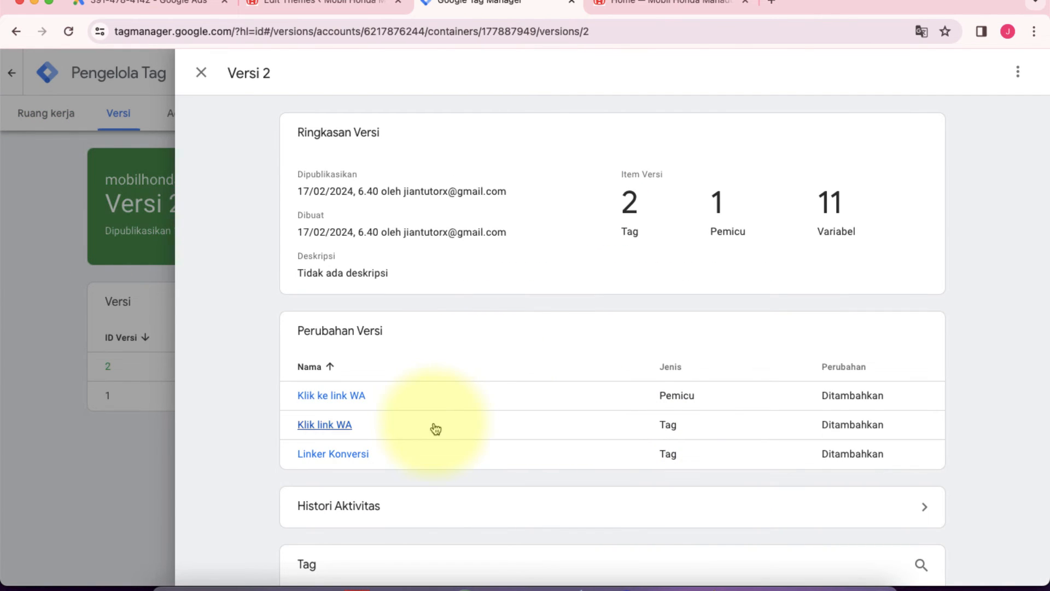
scroll(434, 429, down, 13)
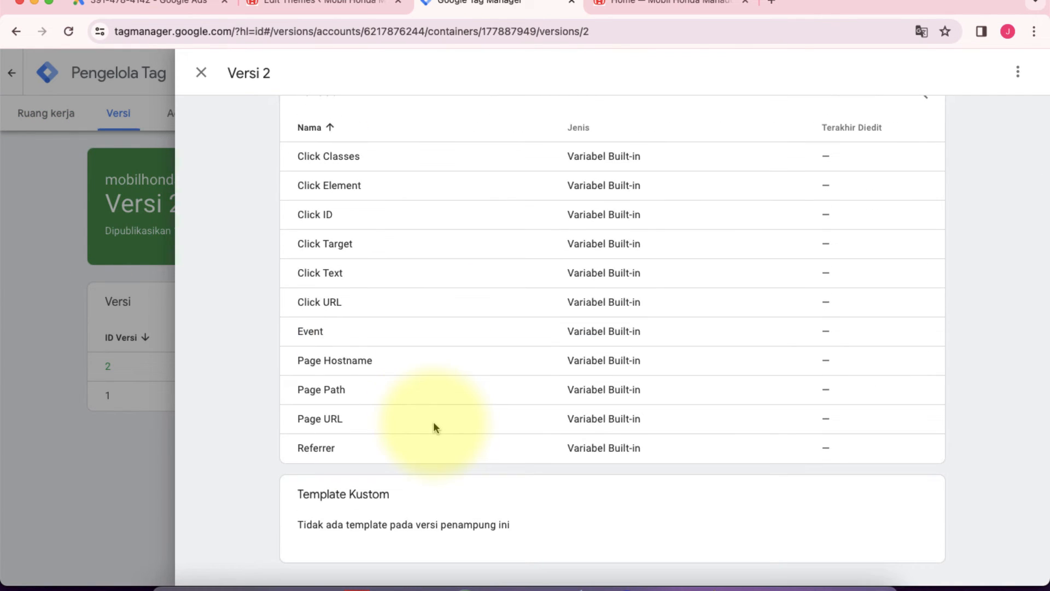
scroll(433, 421, up, 13)
click(201, 72)
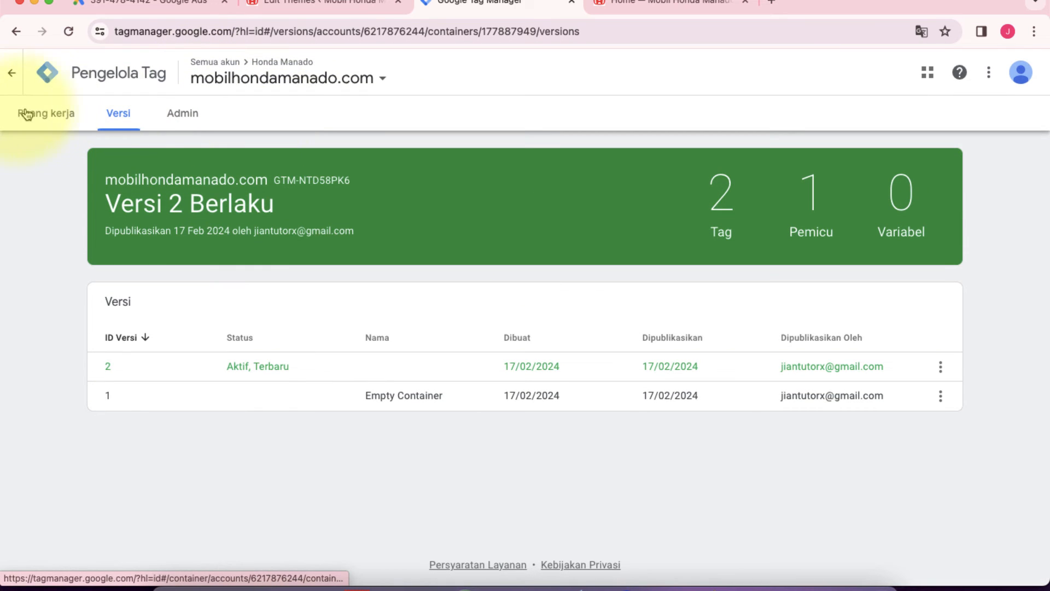
Step: Start the Default Workspace preview in Tag Manager and copy the mobilhondamanado.com homepage address for it
click(55, 115)
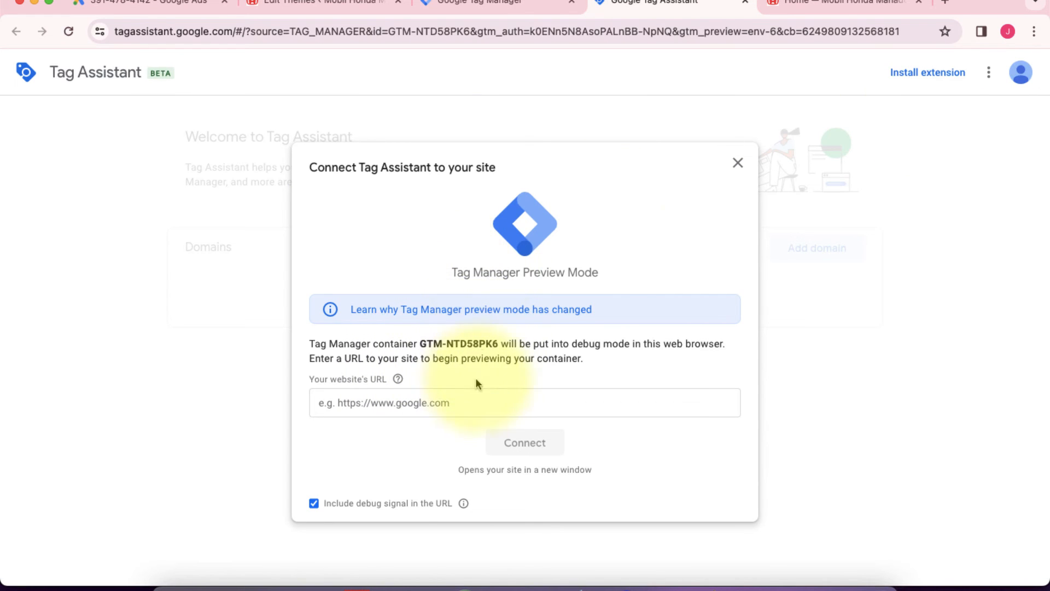
click(828, 15)
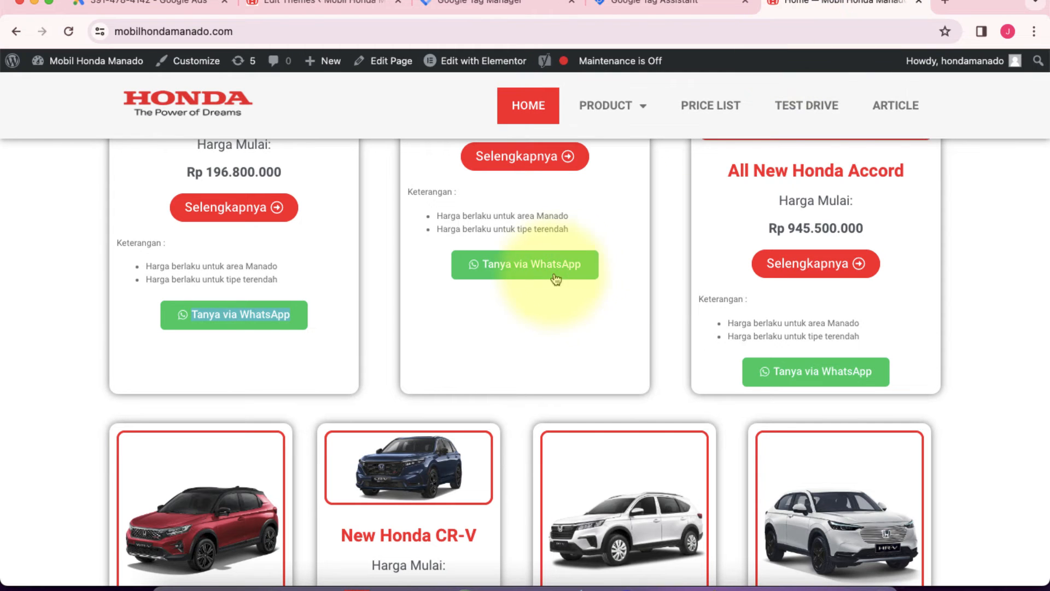
scroll(541, 276, up, 2)
scroll(449, 438, up, 8)
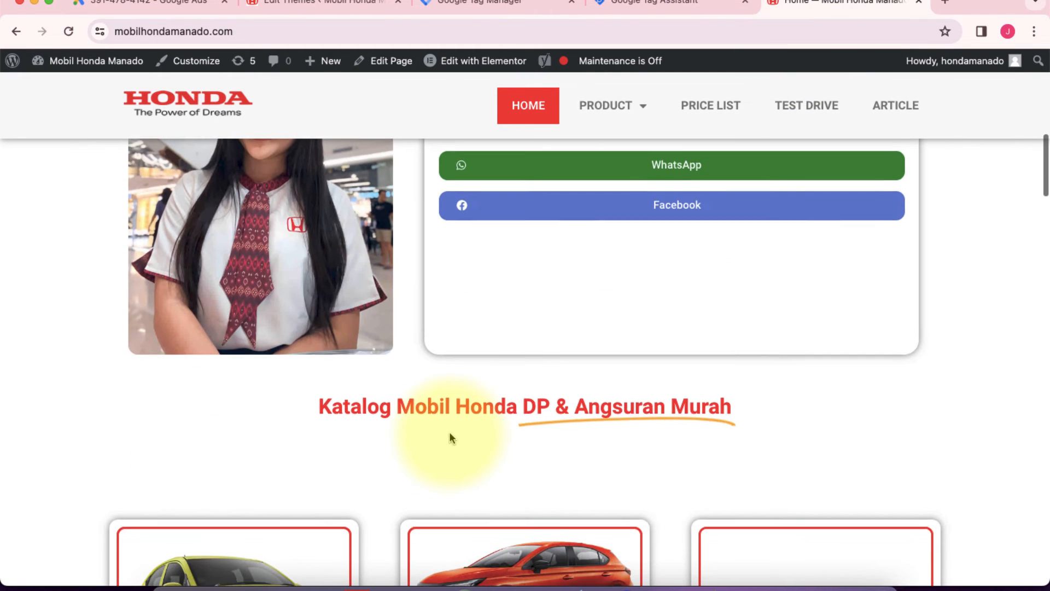
scroll(601, 327, up, 1)
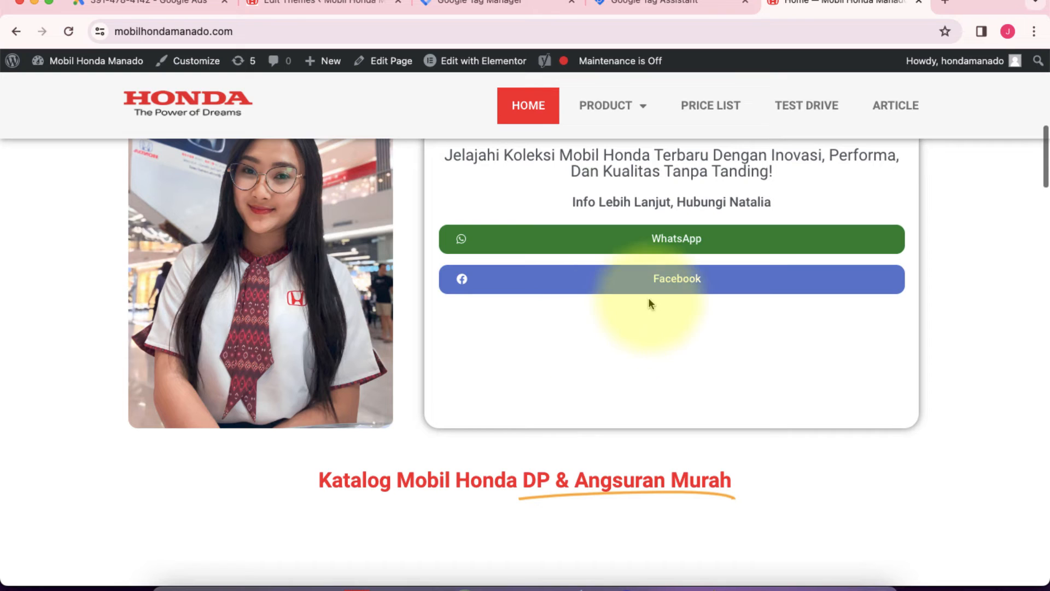
scroll(546, 227, up, 6)
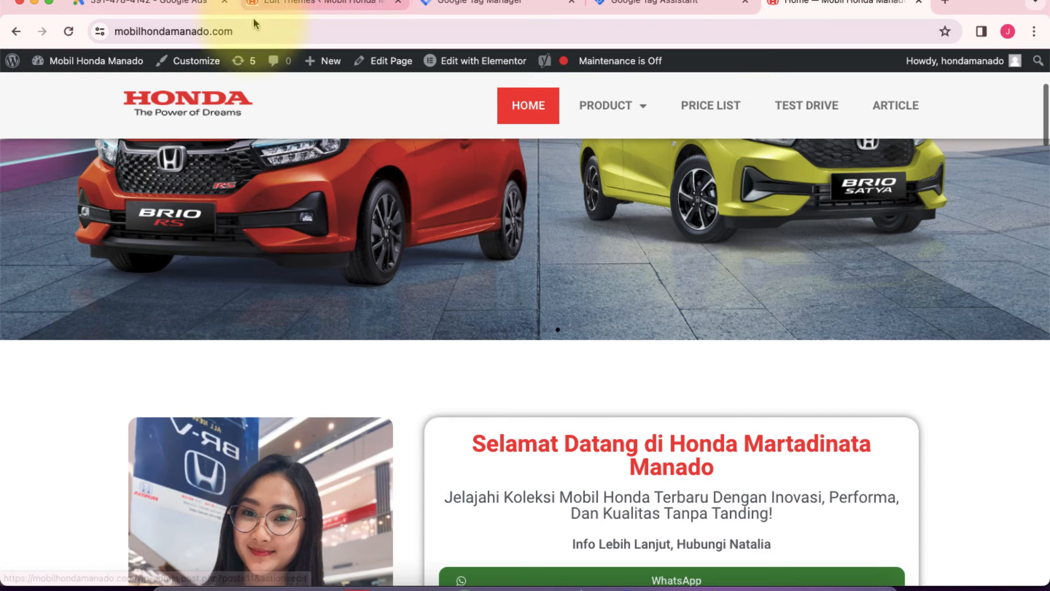
click(224, 31)
right_click(198, 34)
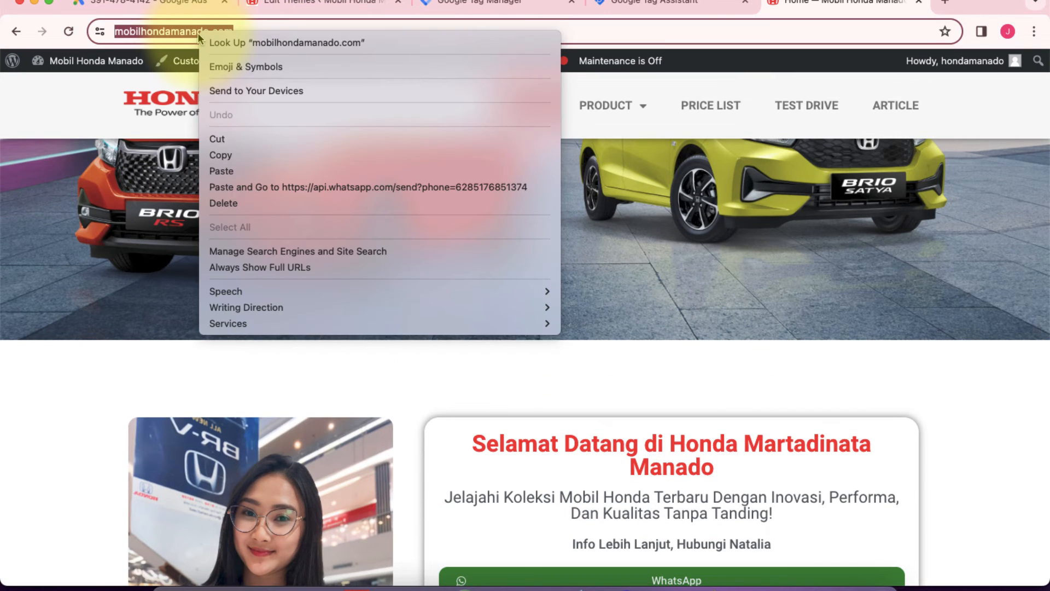
click(230, 155)
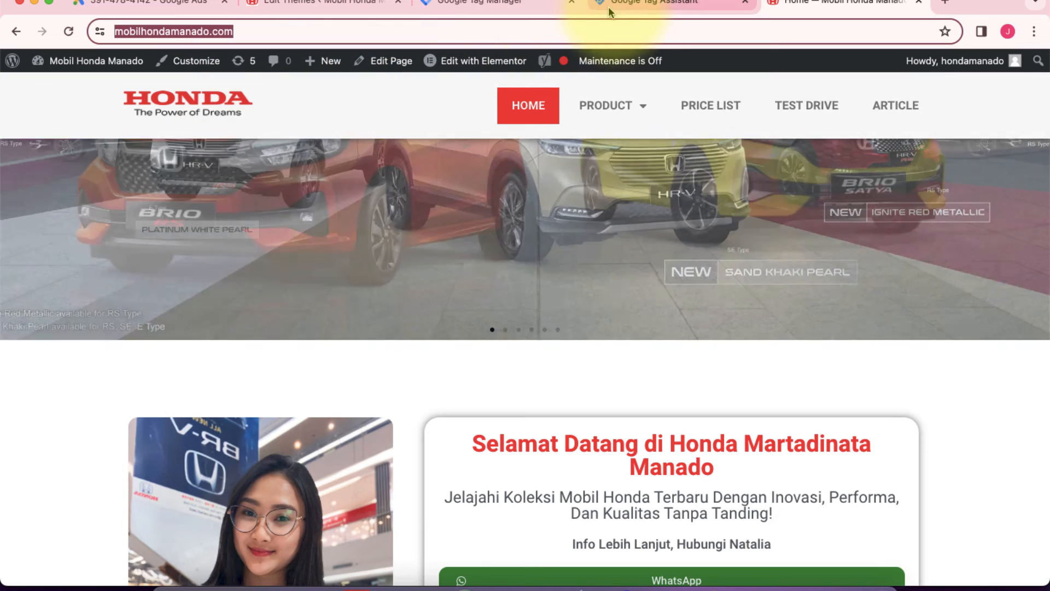
click(664, 4)
click(364, 412)
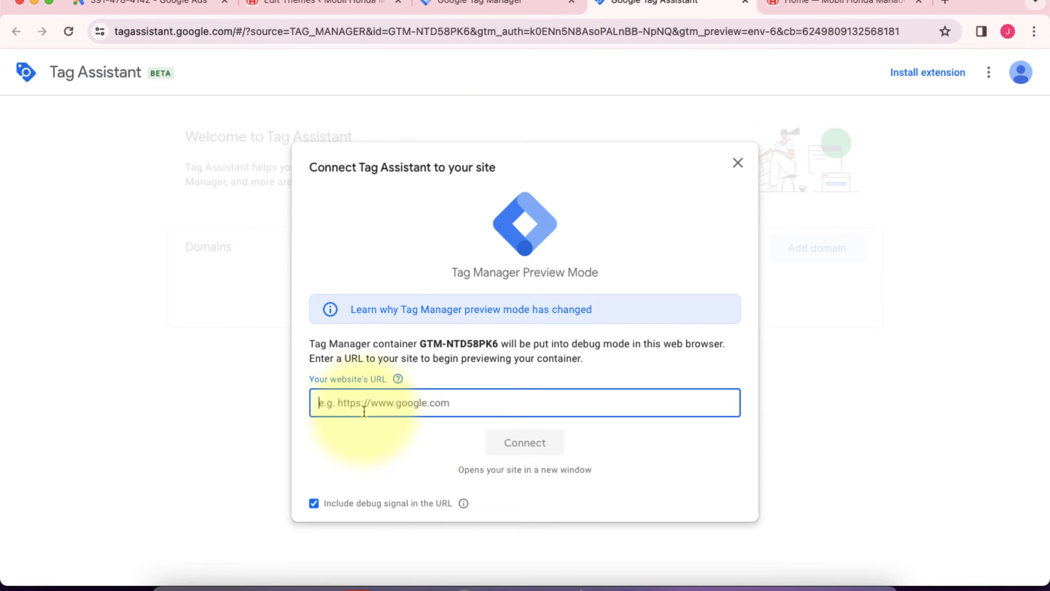
right_click(345, 410)
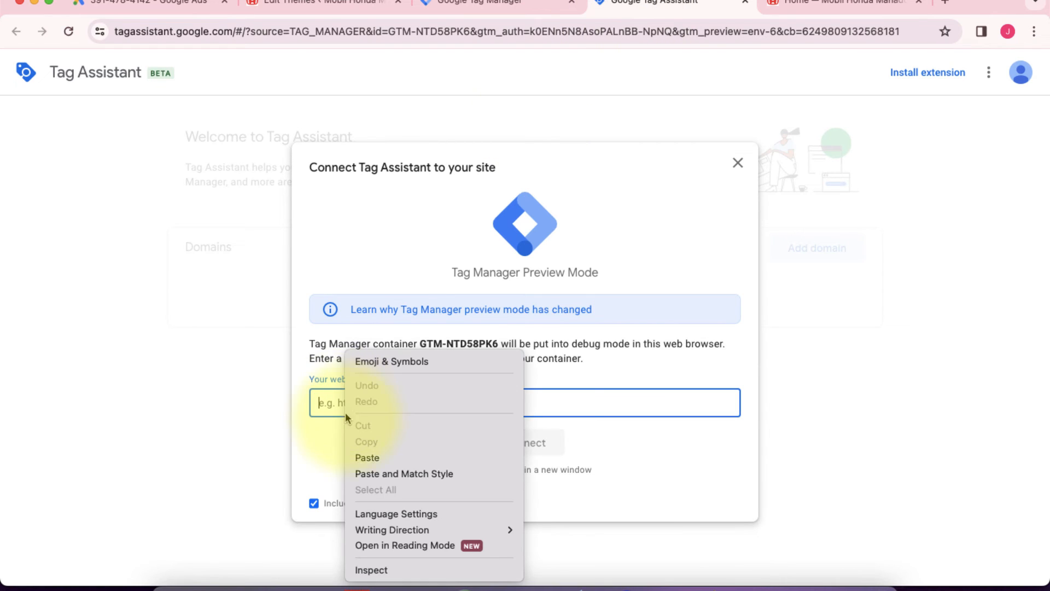
click(366, 456)
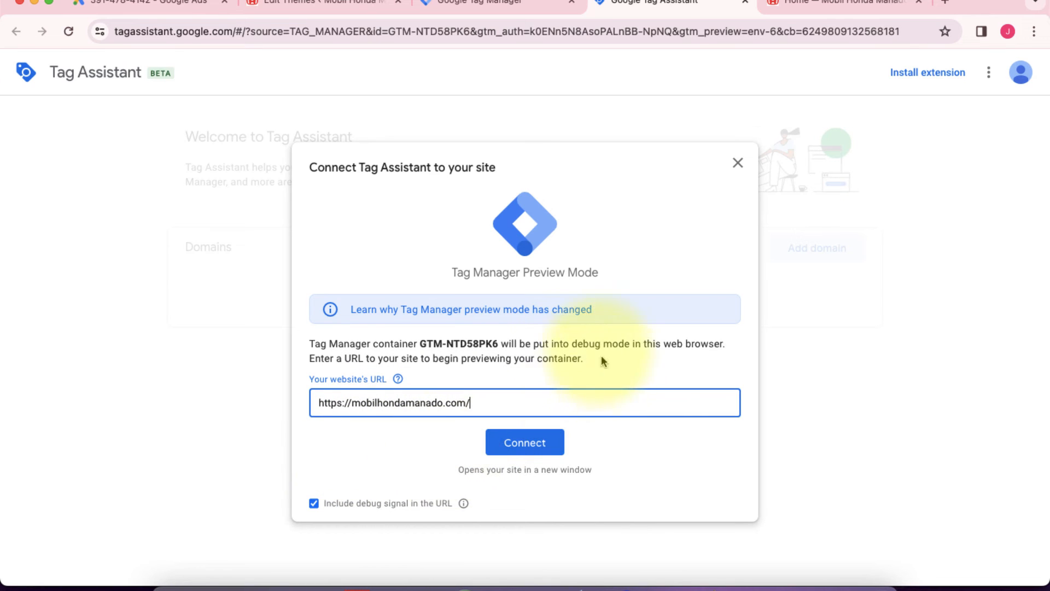
click(525, 444)
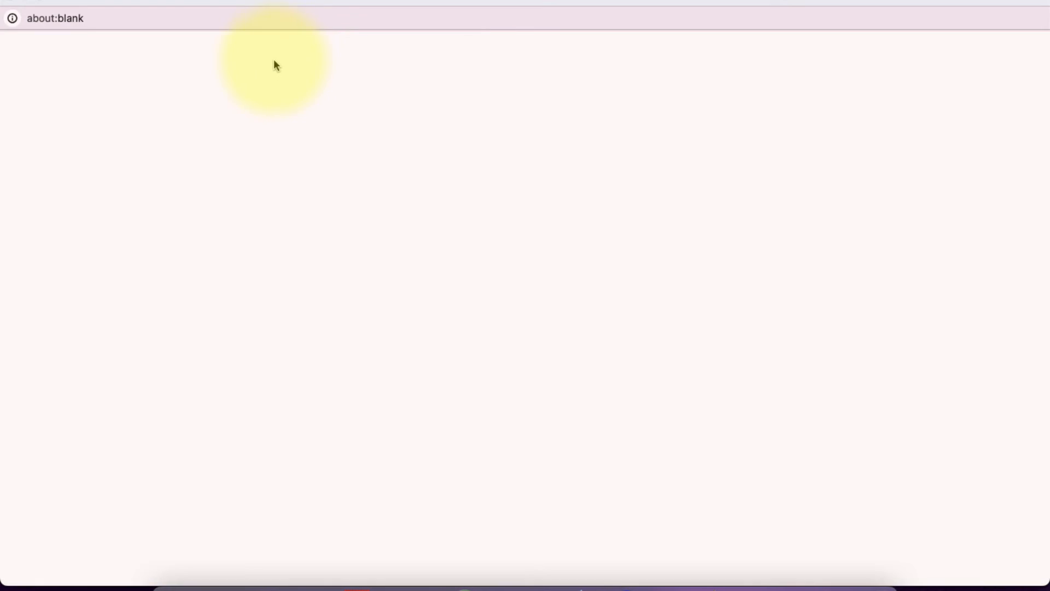
Step: Move the debug site window aside and examine which tags fired and did not fire in the Tag Assistant summary
drag(19, 8, 319, 140)
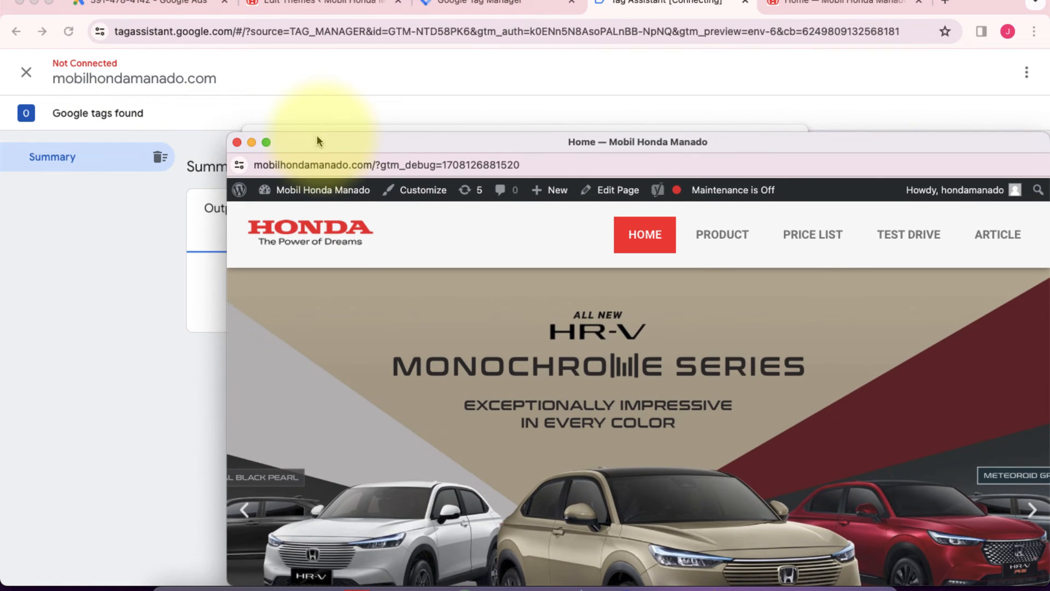
click(376, 159)
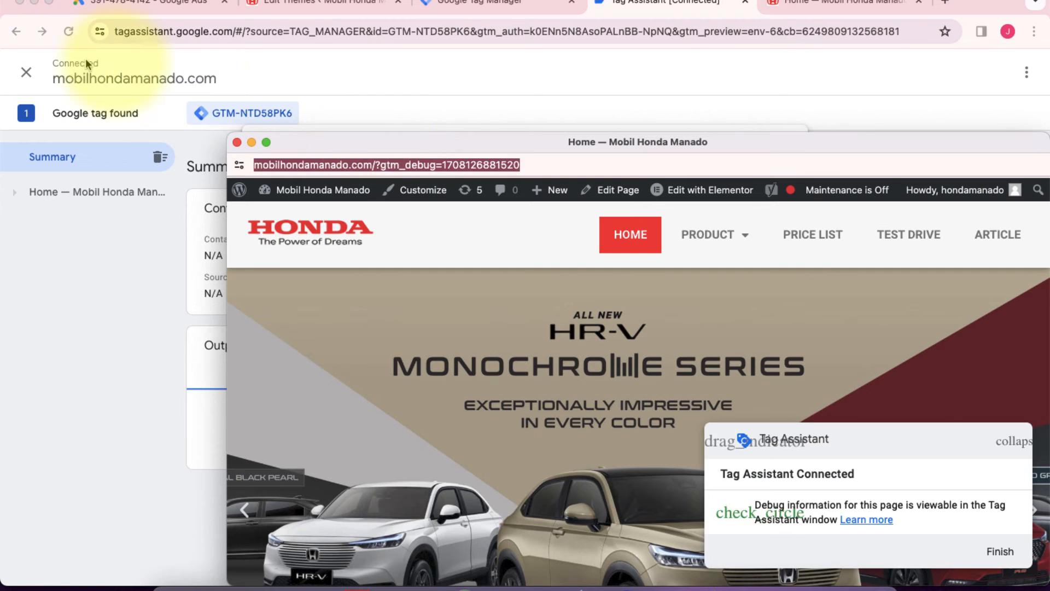
drag(463, 145, 628, 157)
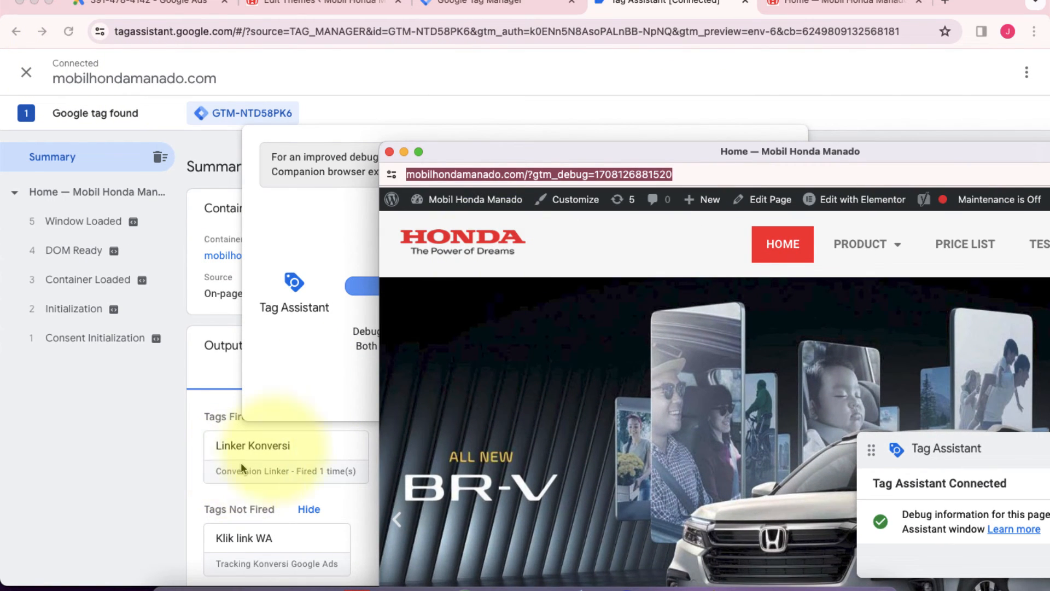
click(240, 461)
click(188, 477)
scroll(189, 477, down, 1)
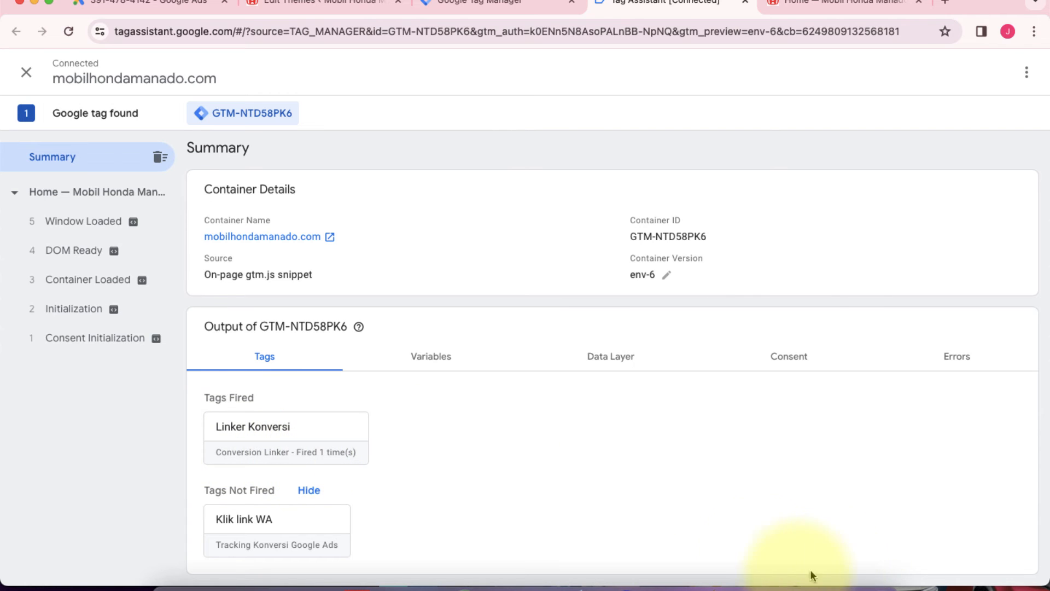
Step: Bring the debug site window forward beside the tag summary and follow the homepage's main WhatsApp button to test the trigger
key(ctrl+Up)
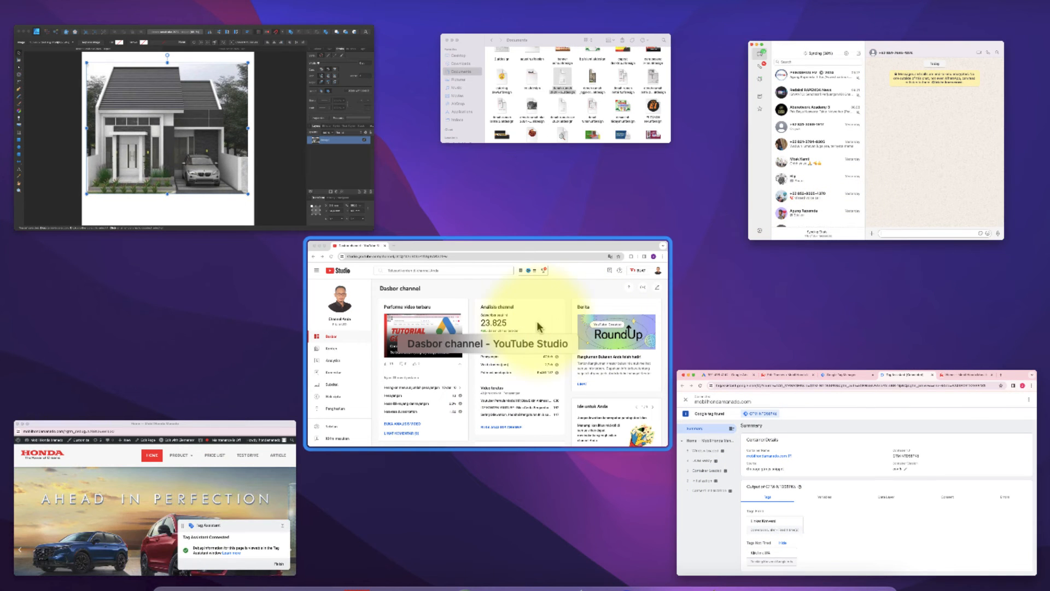
click(127, 506)
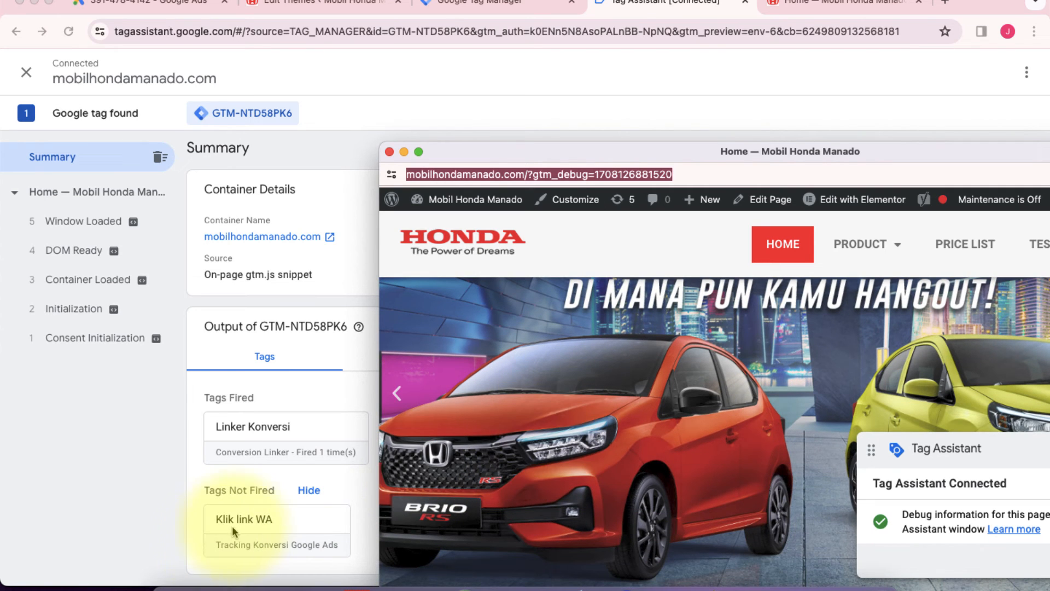
scroll(458, 430, down, 5)
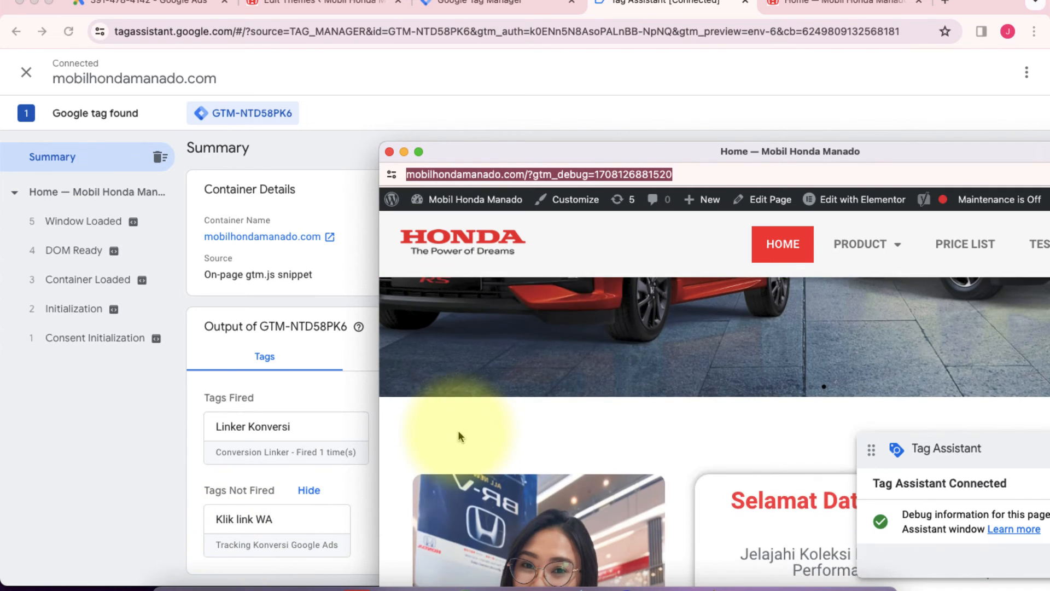
drag(698, 150, 517, 88)
scroll(425, 310, down, 4)
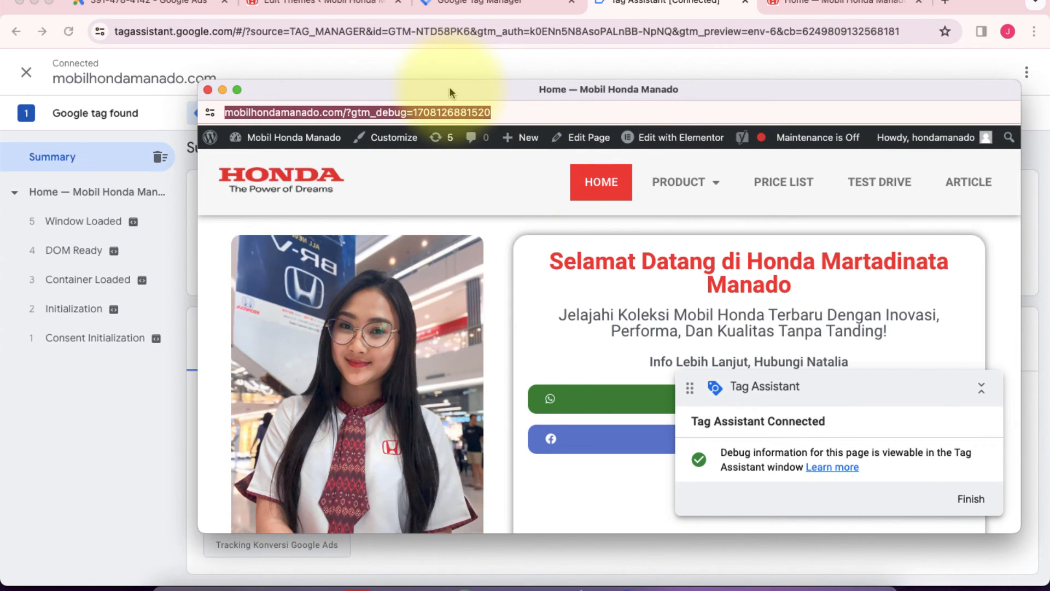
drag(449, 88, 602, 32)
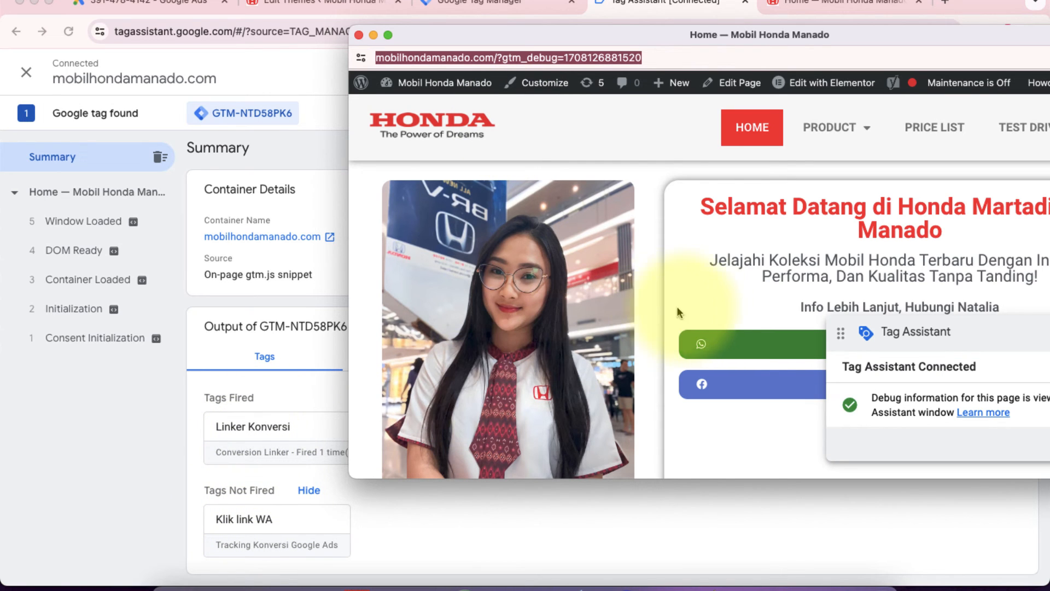
scroll(701, 302, down, 3)
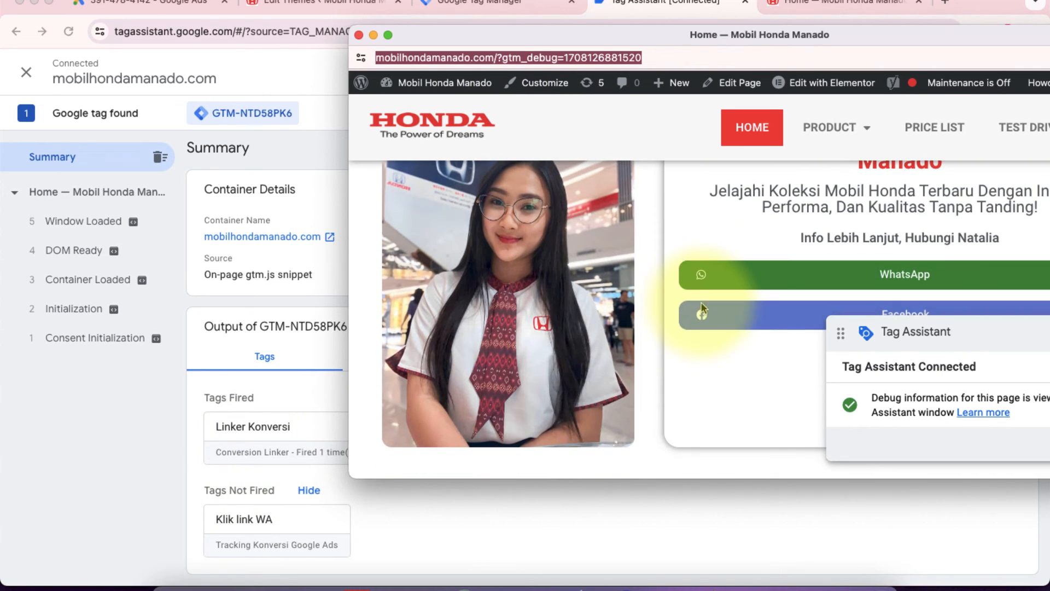
click(766, 275)
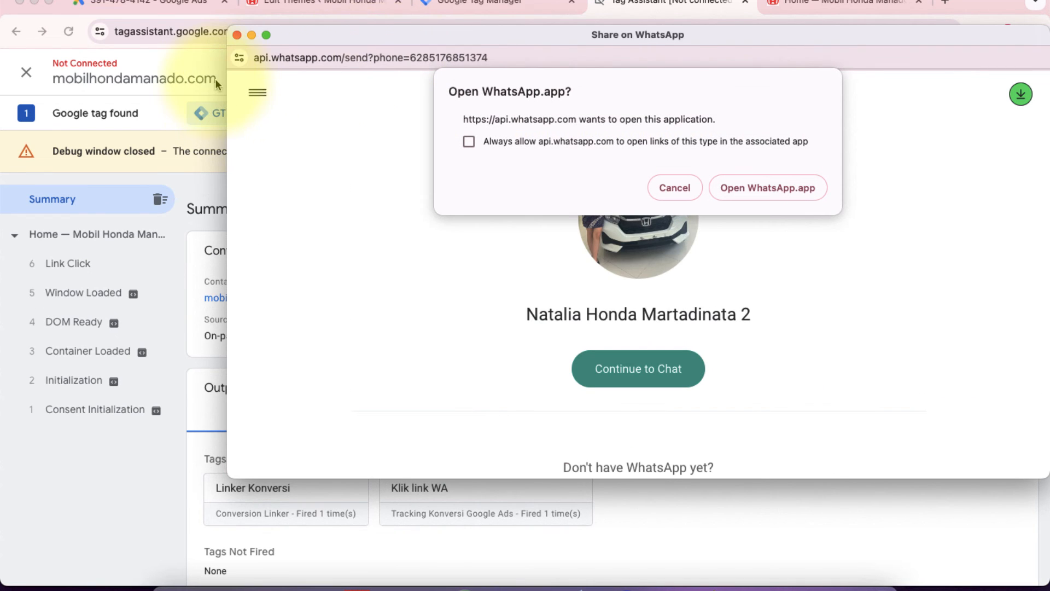
Step: Check the "Klik link WA" tag's firing status in the Tag Assistant summary and close the WhatsApp share window
click(218, 80)
scroll(376, 349, down, 1)
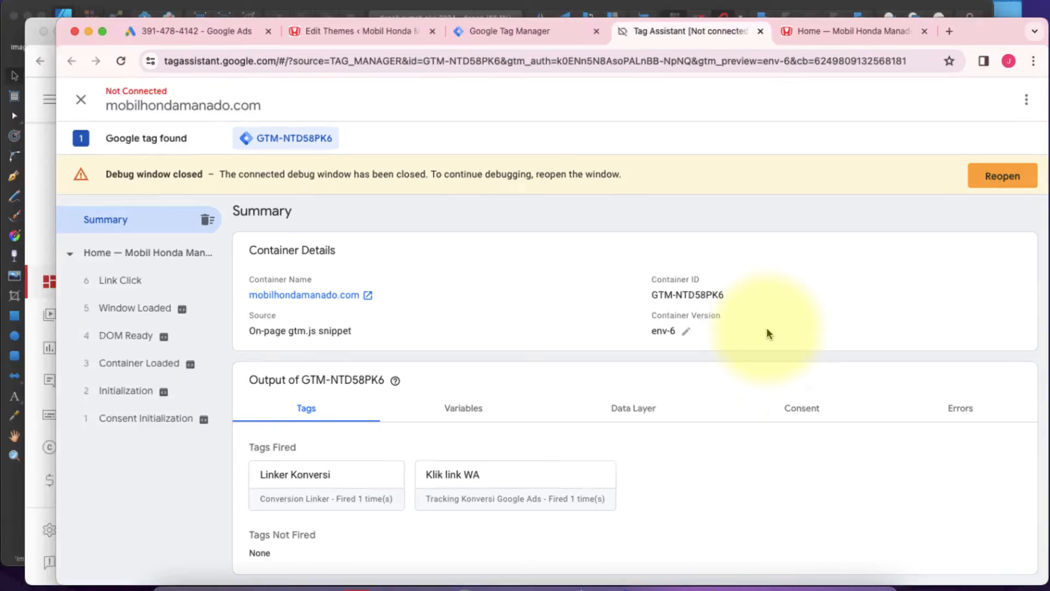
key(ctrl+Up)
click(795, 155)
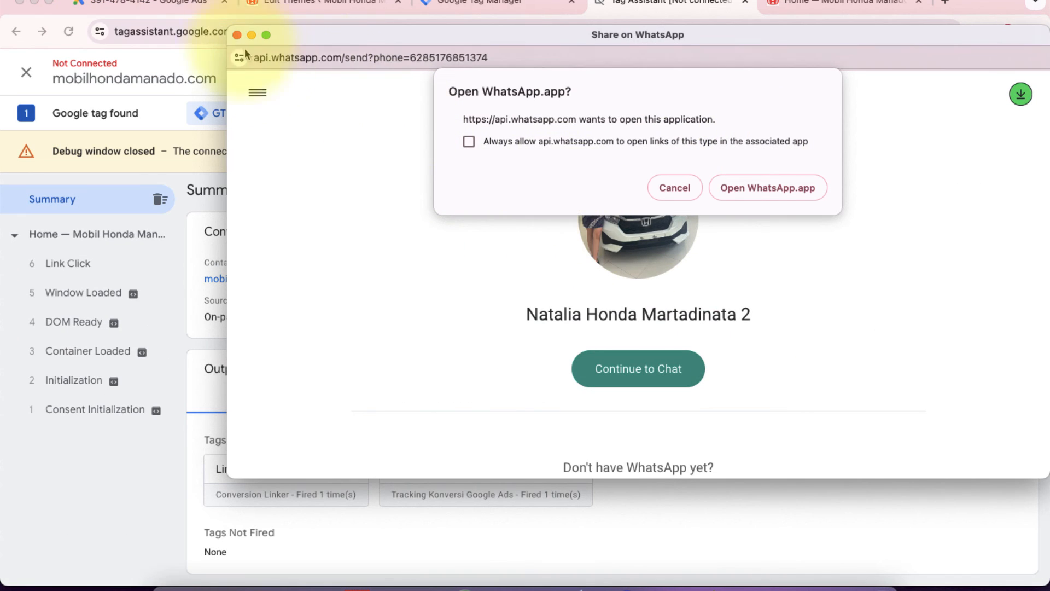
click(237, 34)
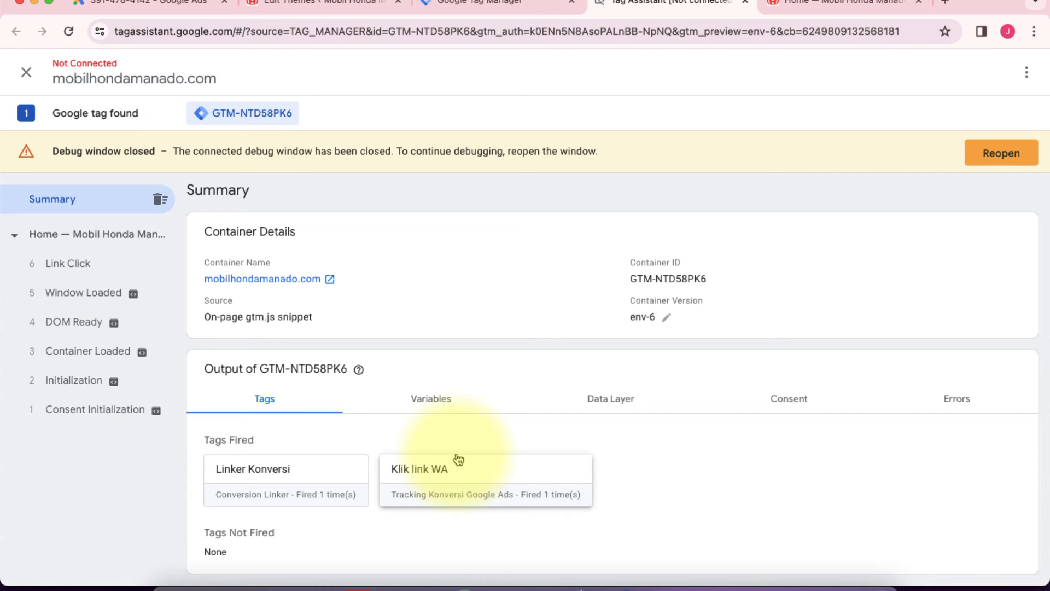
Step: Close the Tag Assistant session's browser tab and return to the Google Tag Manager workspace
click(827, 5)
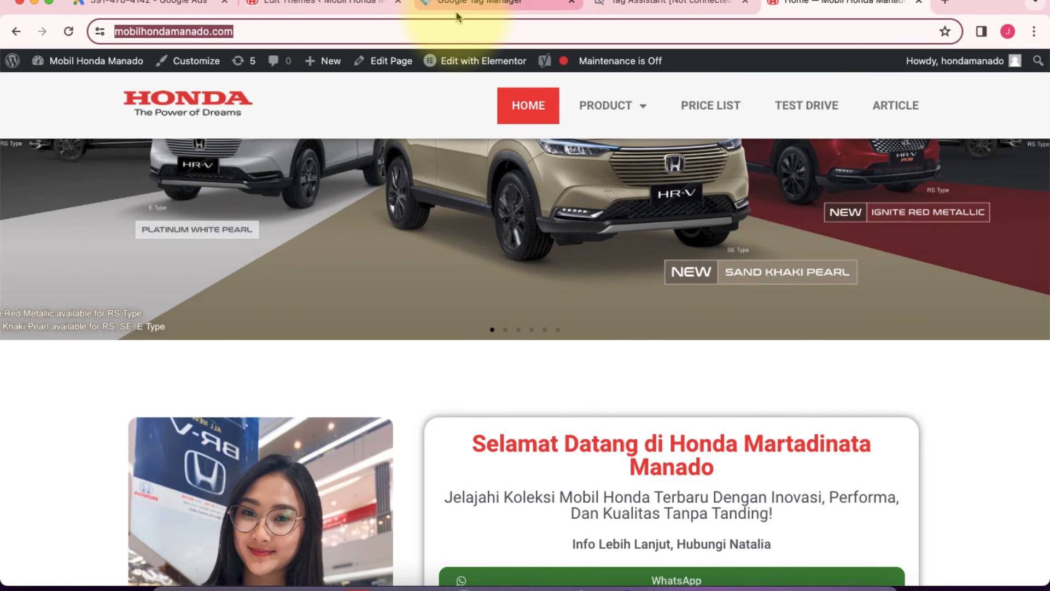
click(148, 6)
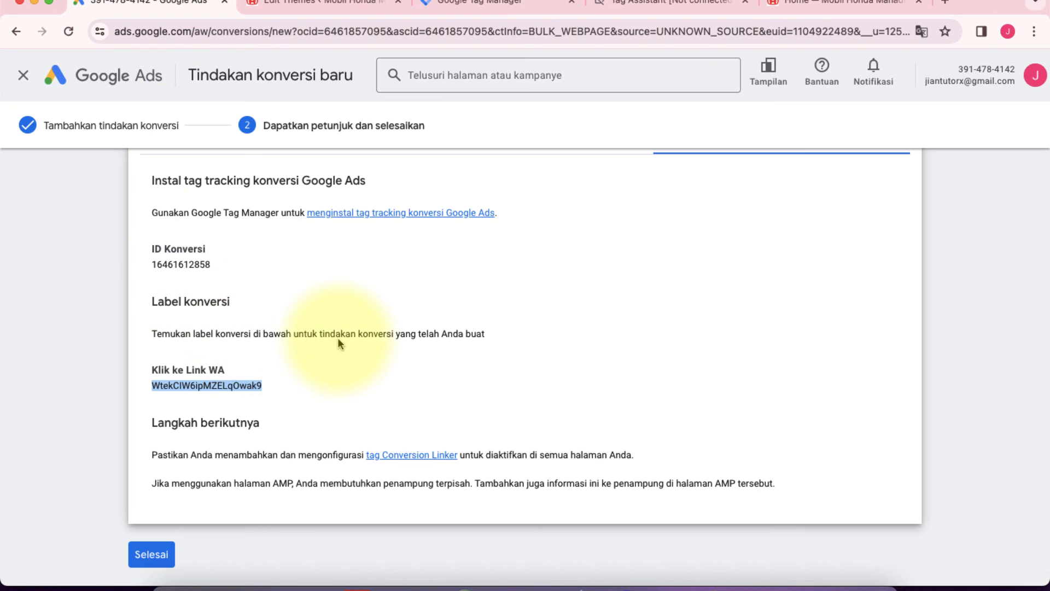
click(493, 4)
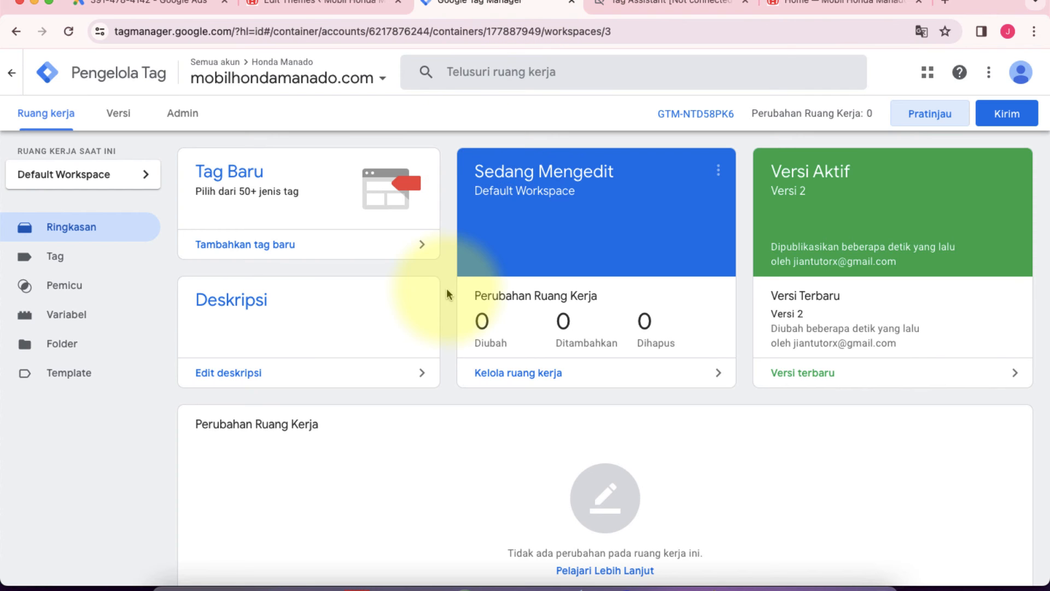
click(679, 3)
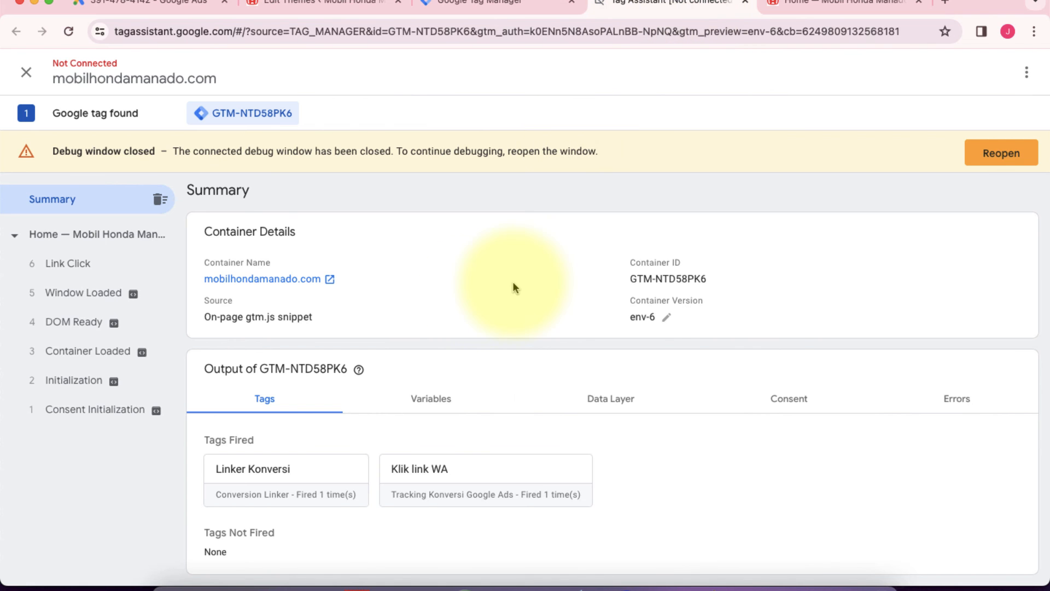
click(745, 5)
click(489, 5)
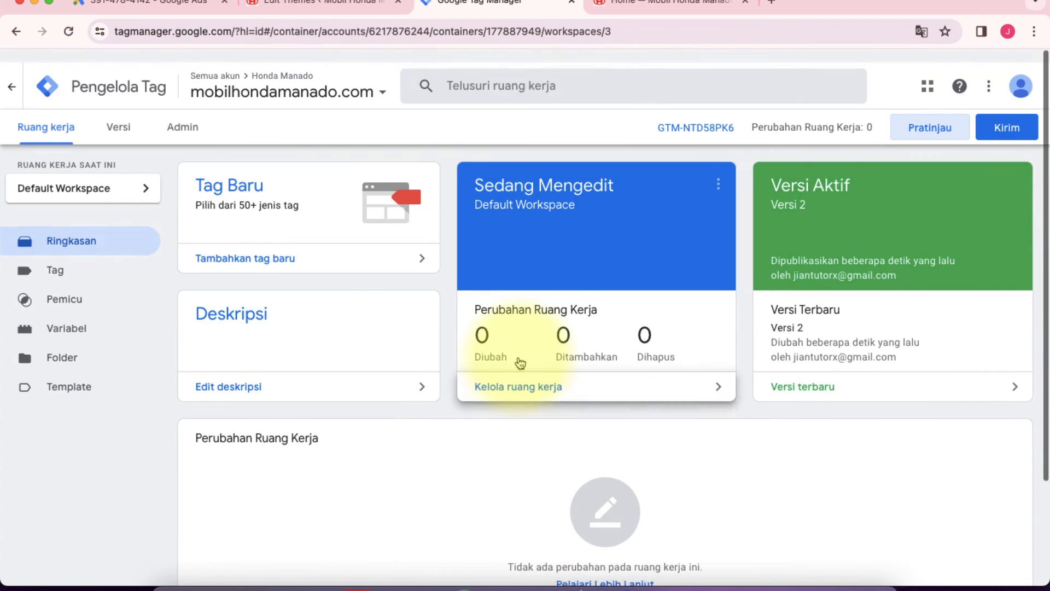
Step: Finish the new conversion action setup in Google Ads and review the "Klik ke Link WA" entry in the conversion summary
click(164, 6)
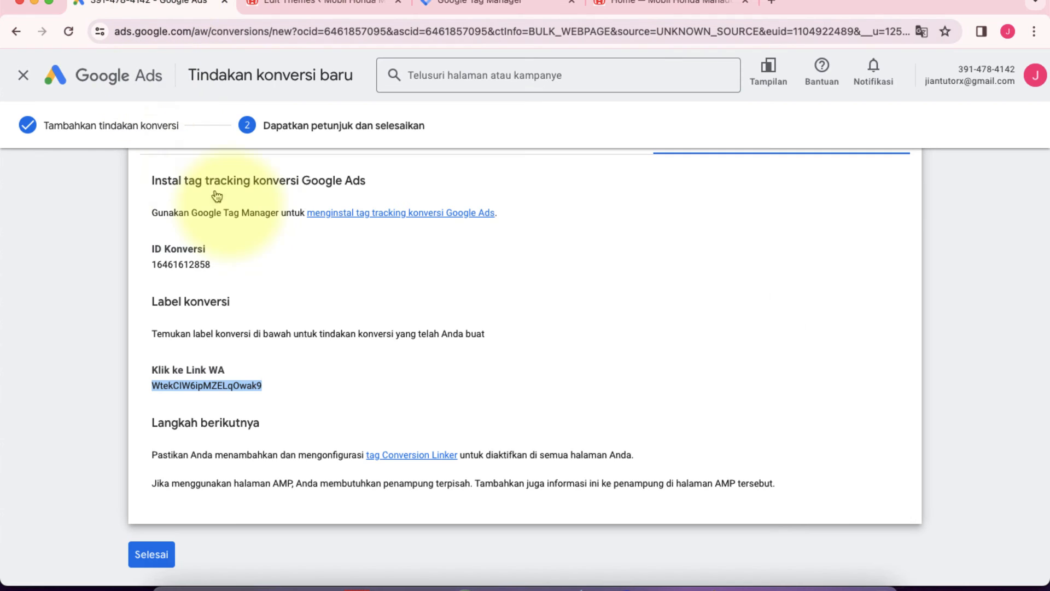
scroll(244, 363, down, 1)
click(158, 538)
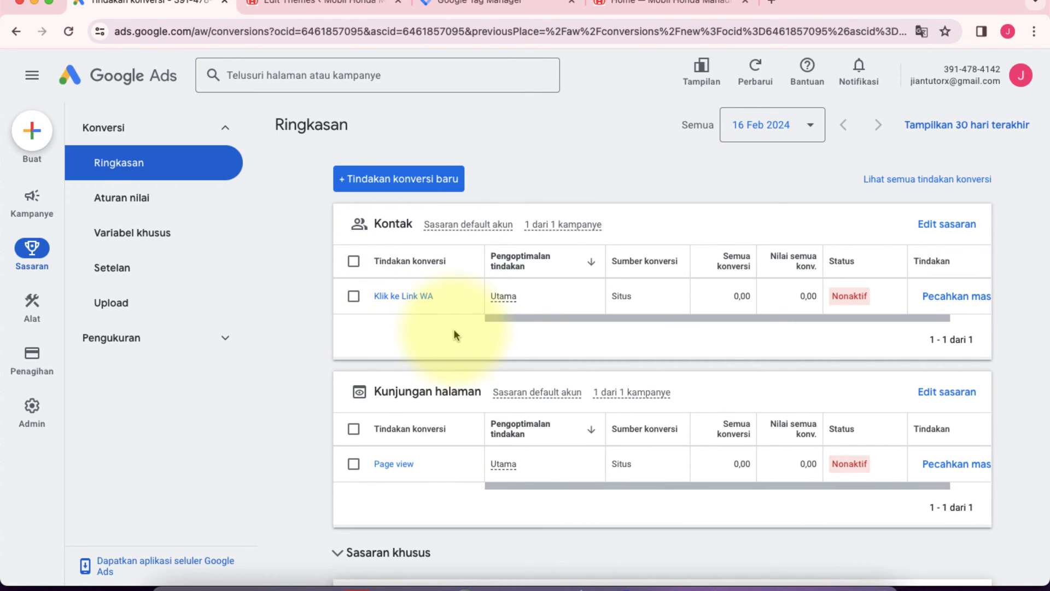
scroll(487, 274, down, 3)
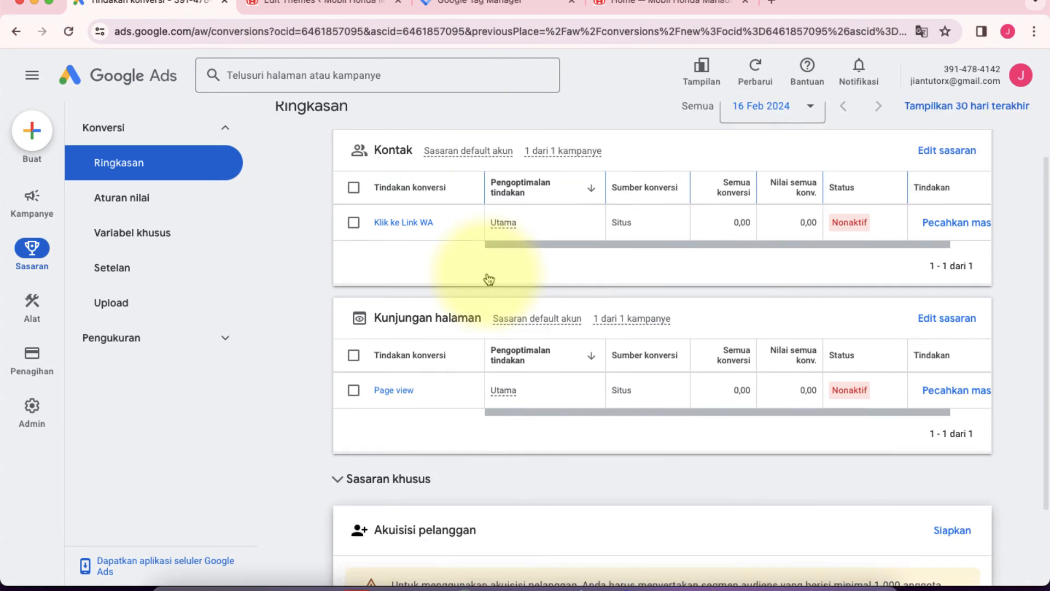
scroll(481, 275, up, 3)
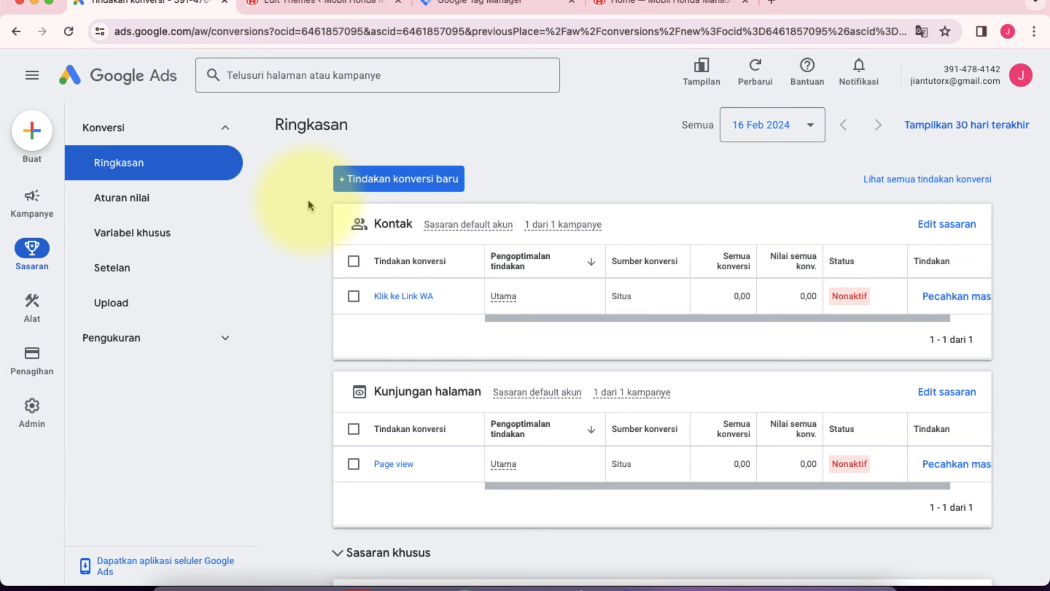
Step: Start creating a new Google Ads campaign with "Traffic situs" as its objective
click(30, 141)
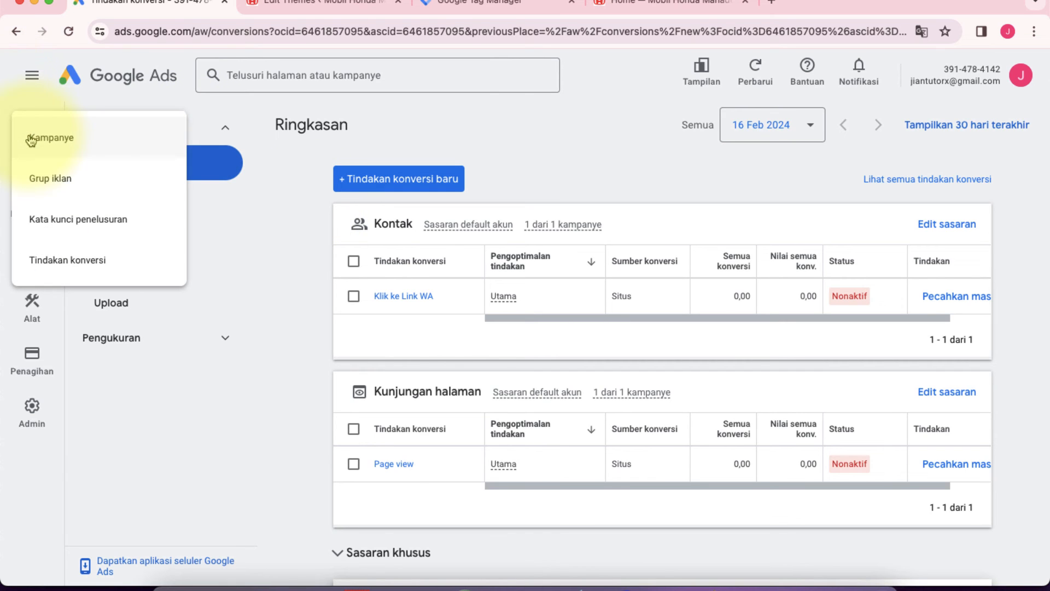
click(68, 141)
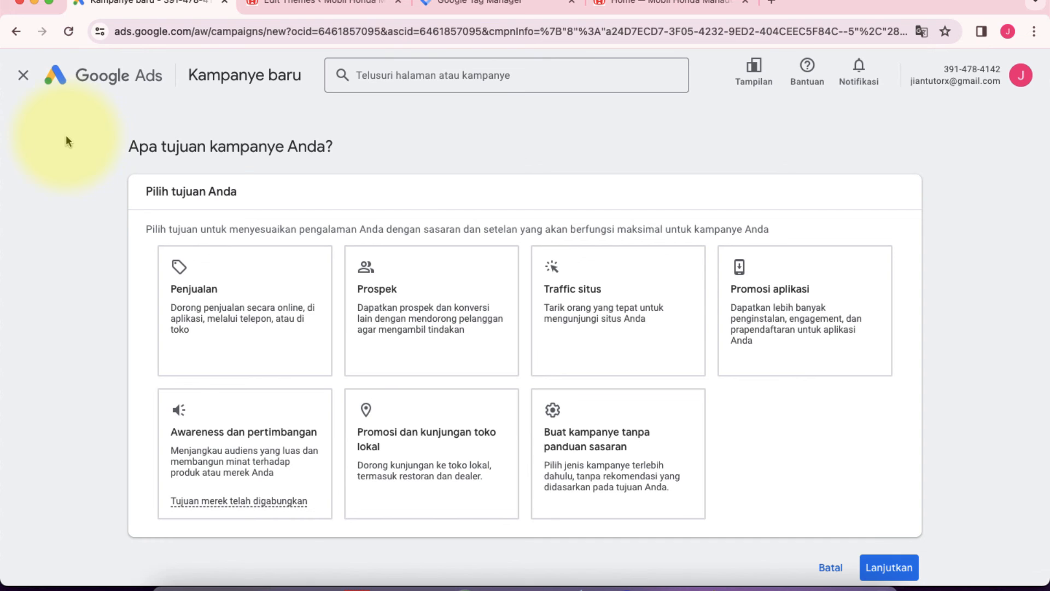
click(581, 311)
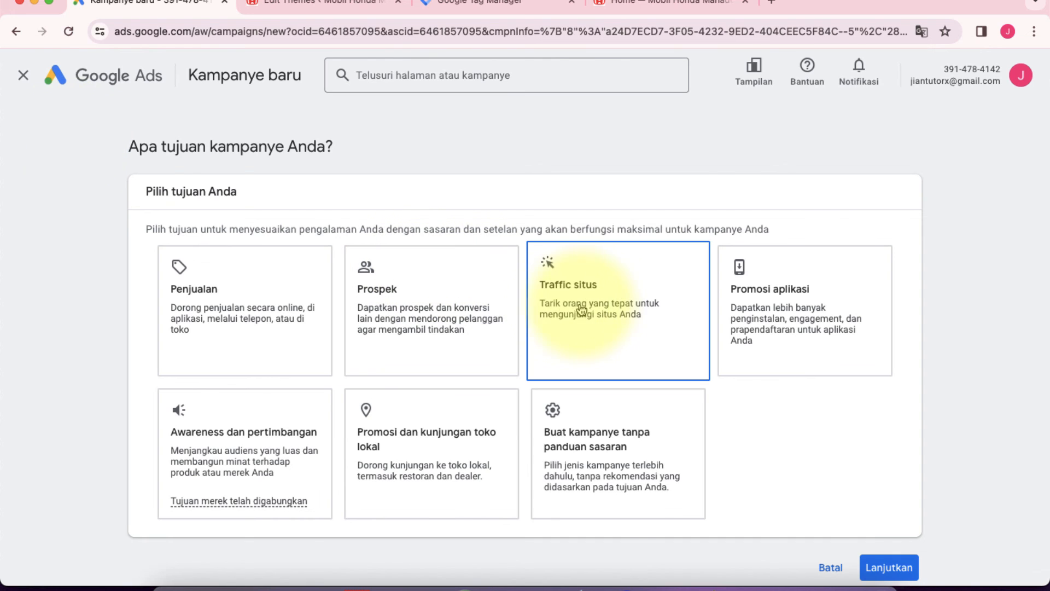
Step: Remove the "Kunjungan halaman" conversion goal from the campaign, keeping only "Kontak", and continue to the campaign type selection
scroll(591, 306, down, 2)
scroll(475, 397, down, 5)
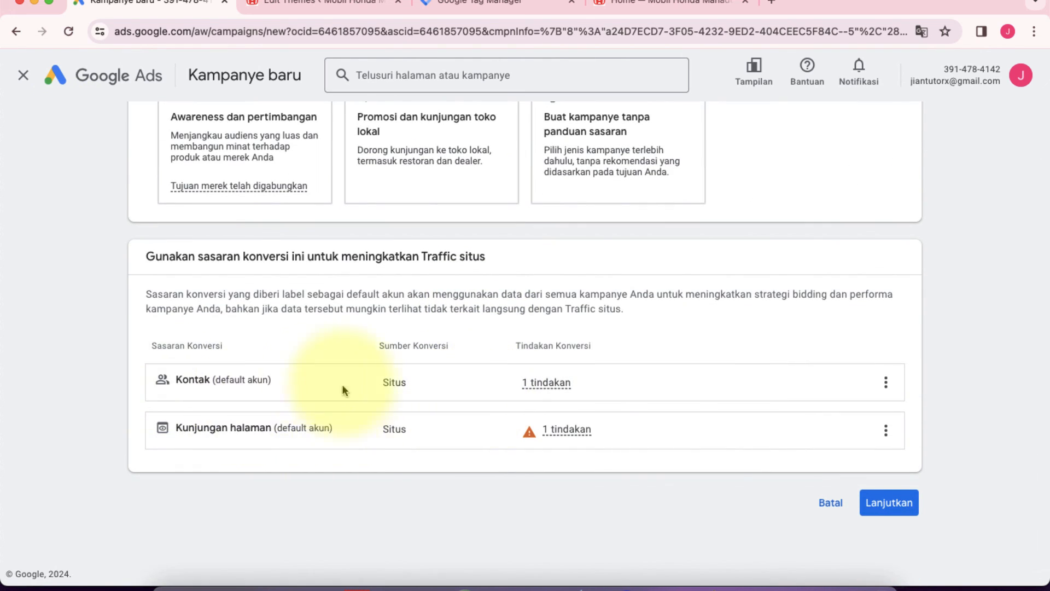
click(887, 385)
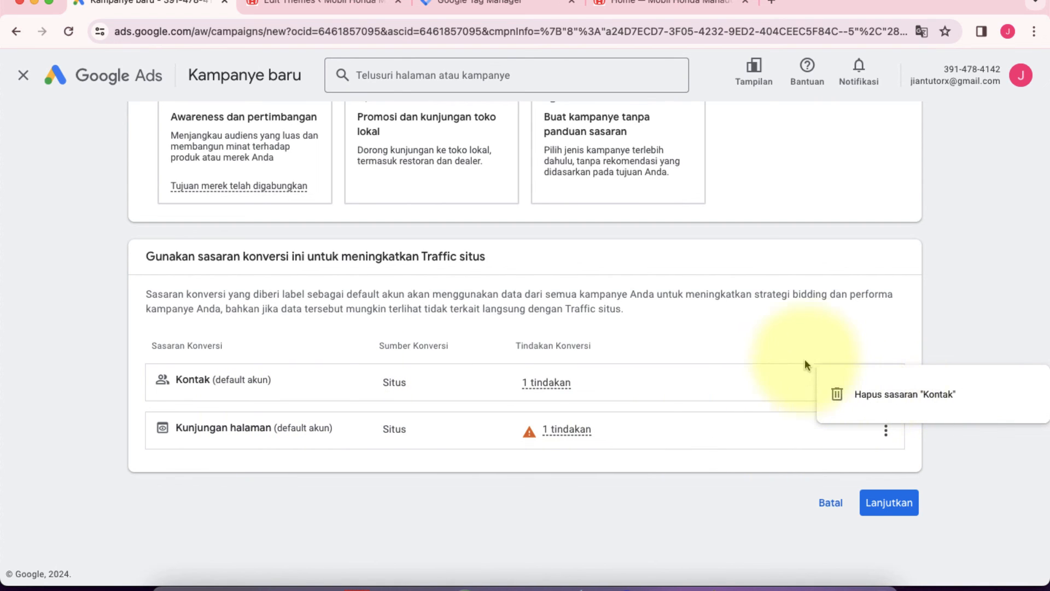
click(781, 379)
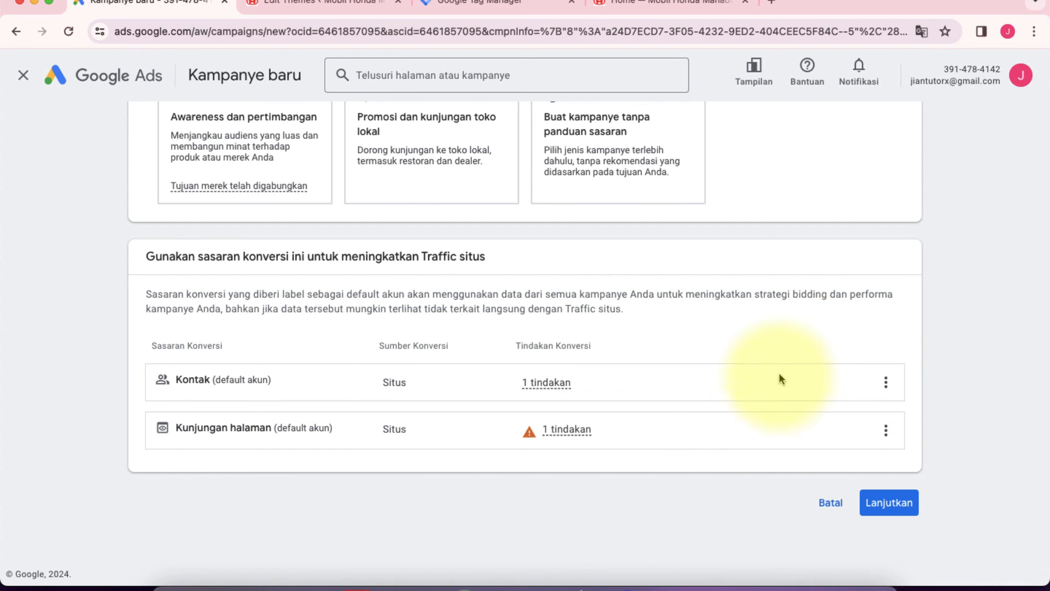
click(887, 430)
click(874, 444)
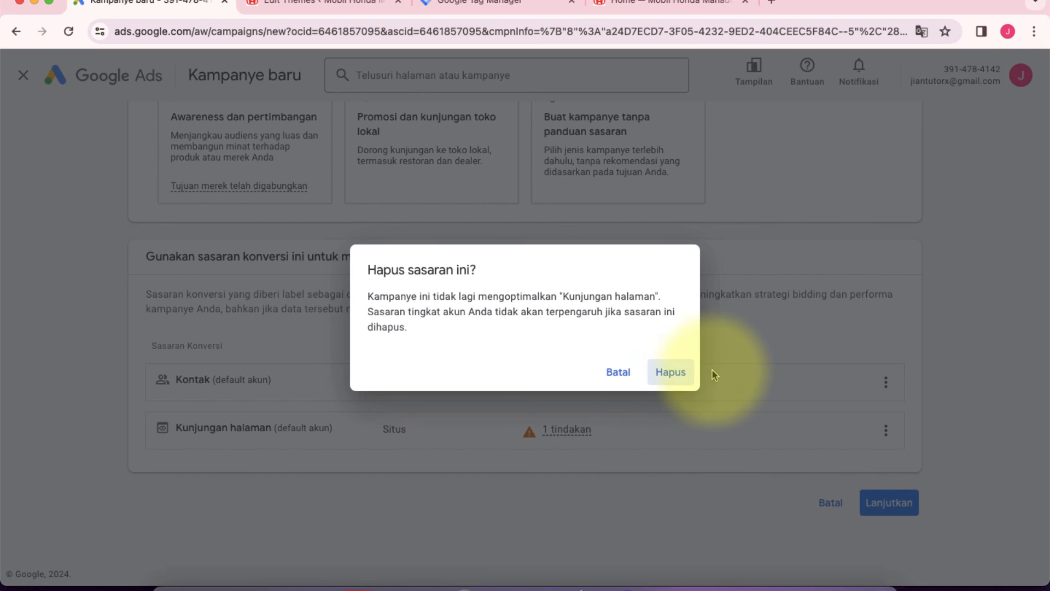
click(672, 371)
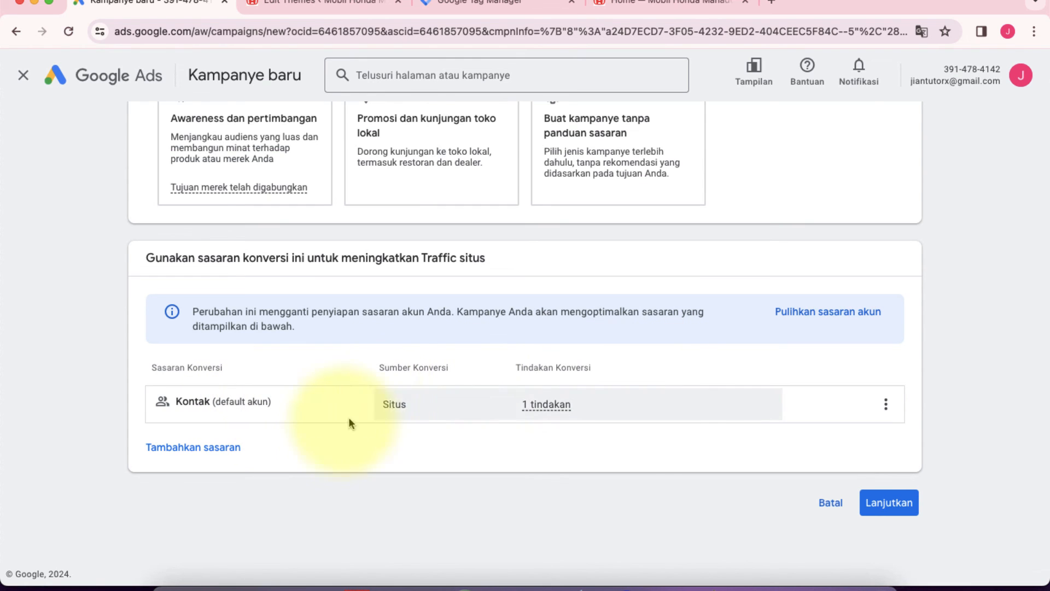
click(890, 504)
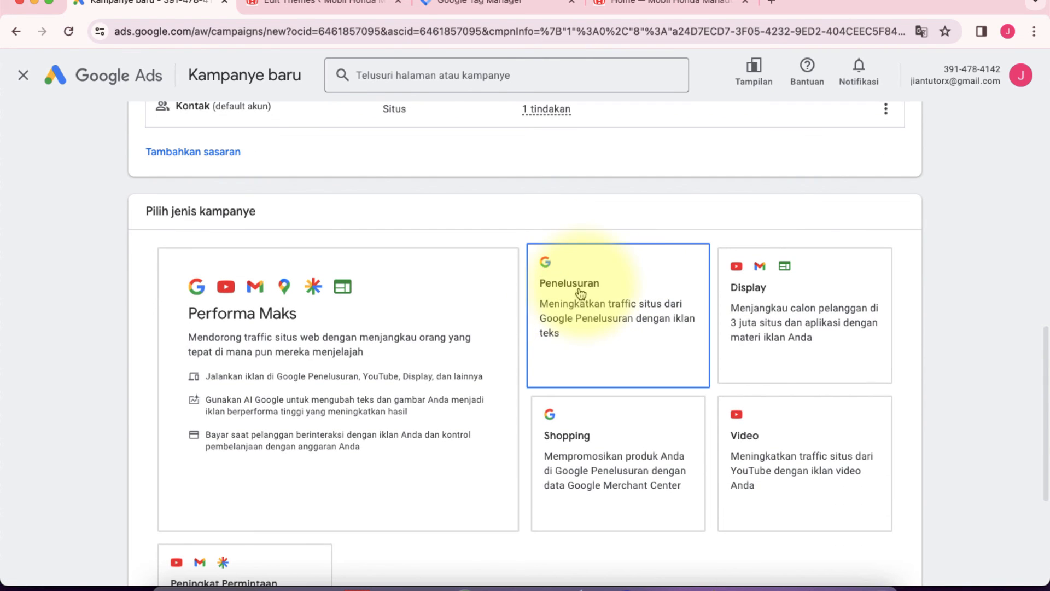
click(580, 293)
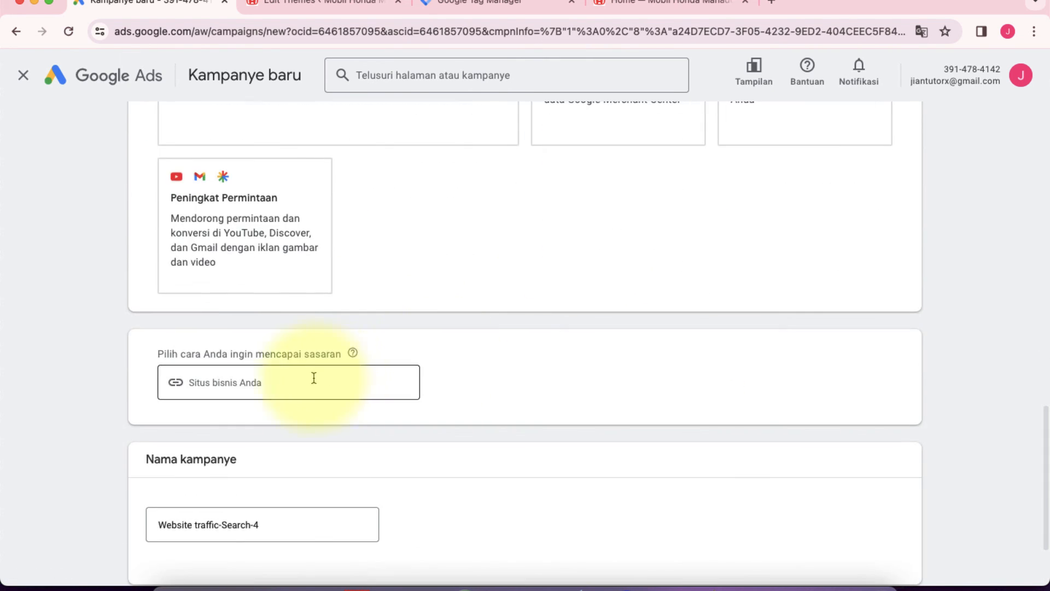
click(271, 388)
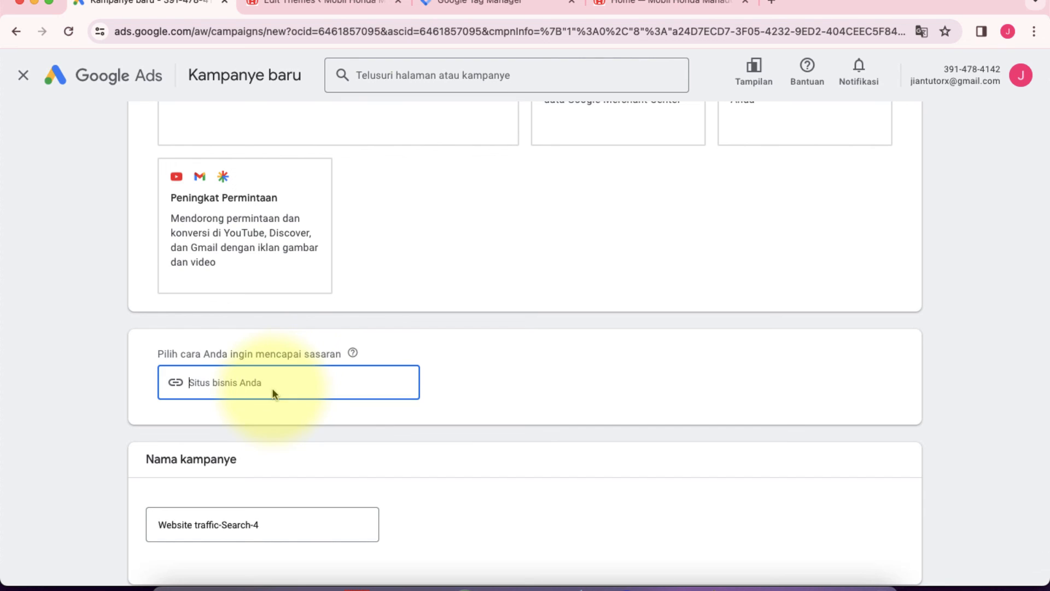
right_click(208, 376)
click(231, 458)
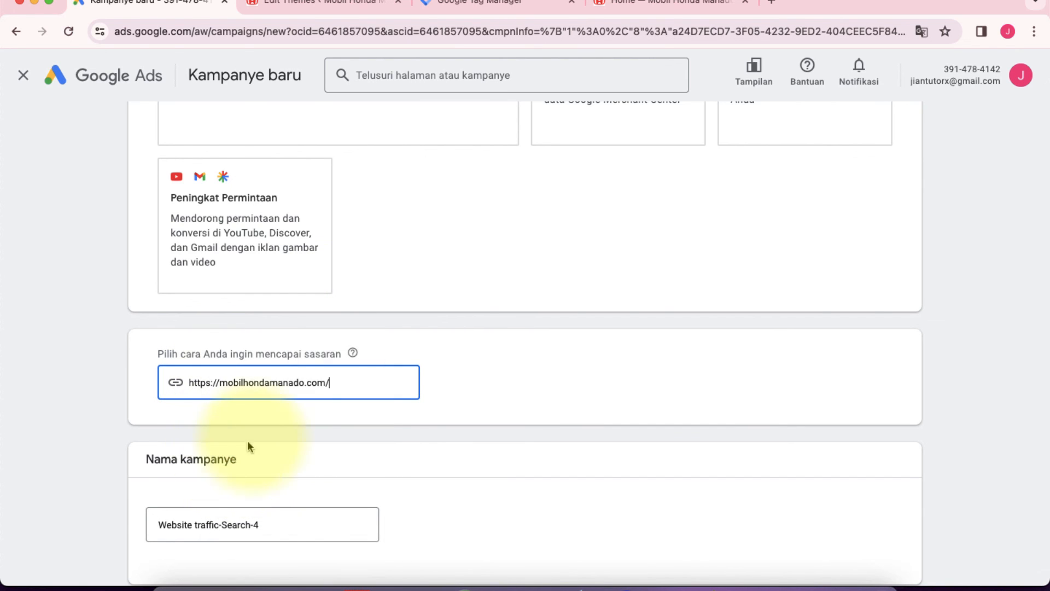
Step: Keep the campaign name "Website traffic-Search-4" and start a new campaign instead of finishing a saved draft
scroll(370, 399, down, 3)
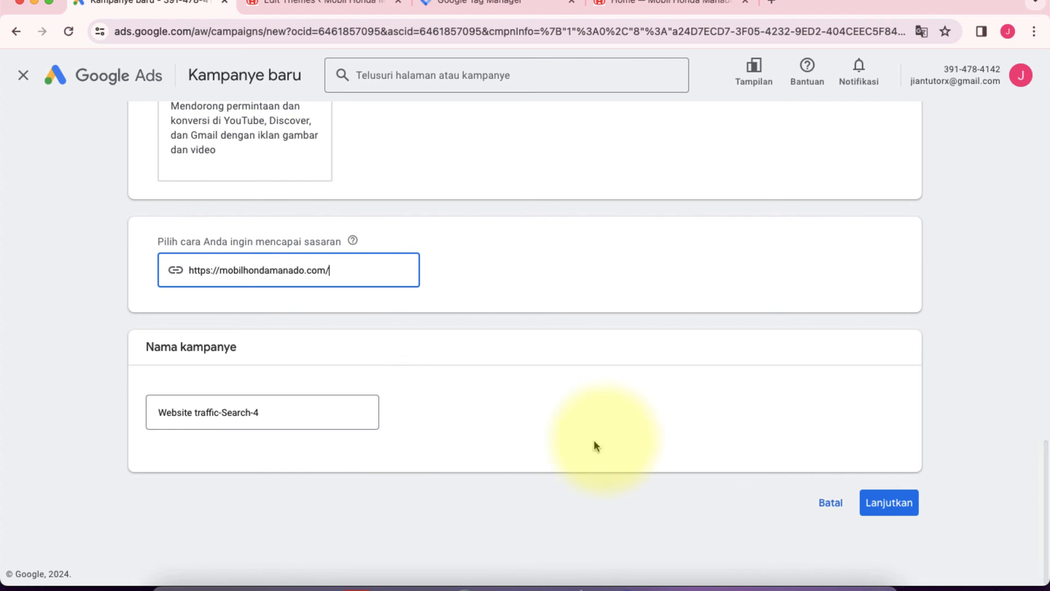
drag(304, 414, 122, 417)
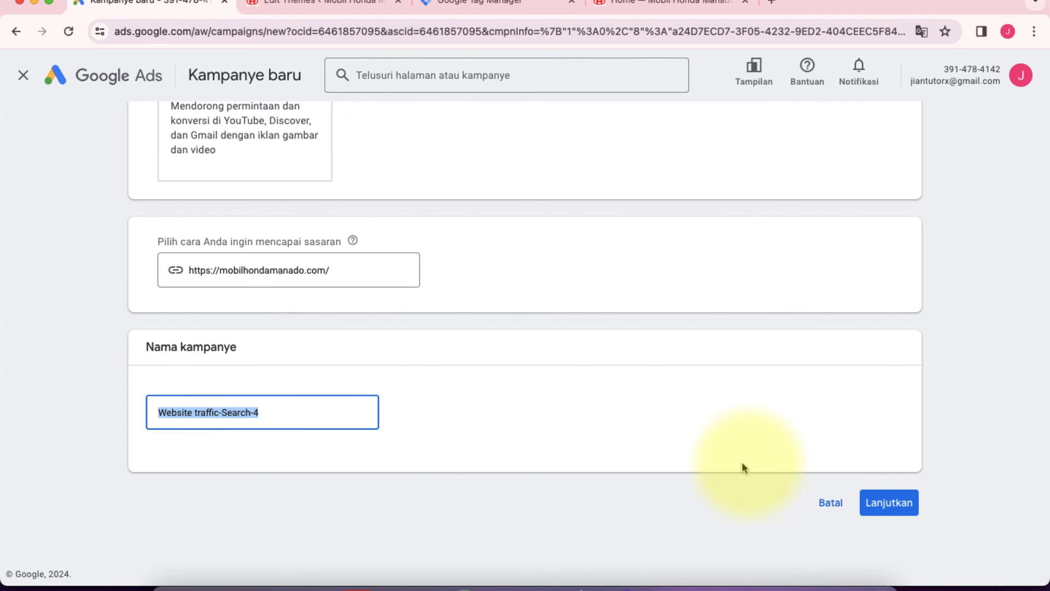
click(889, 493)
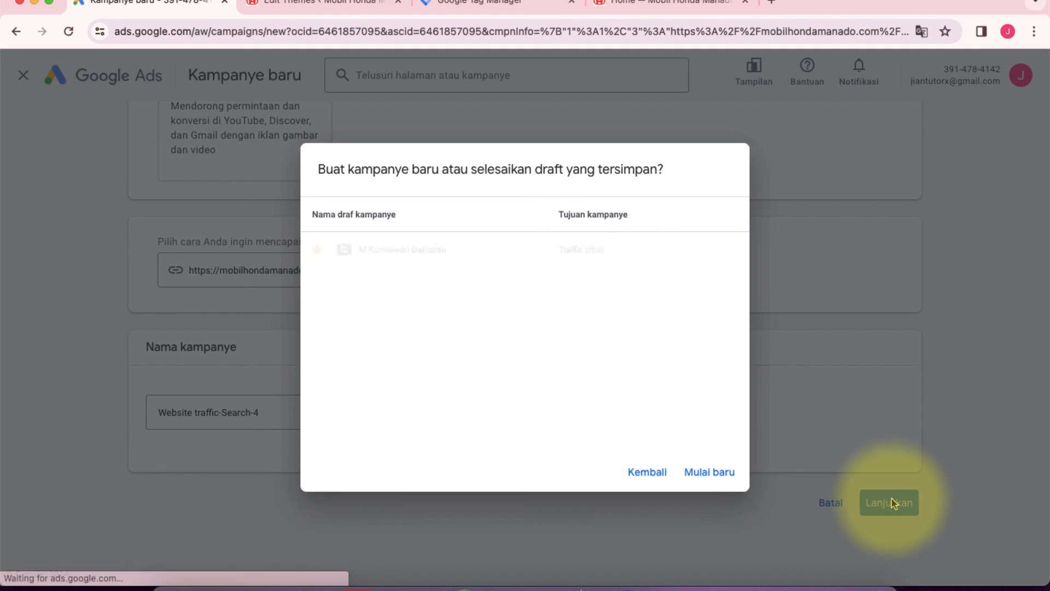
click(710, 474)
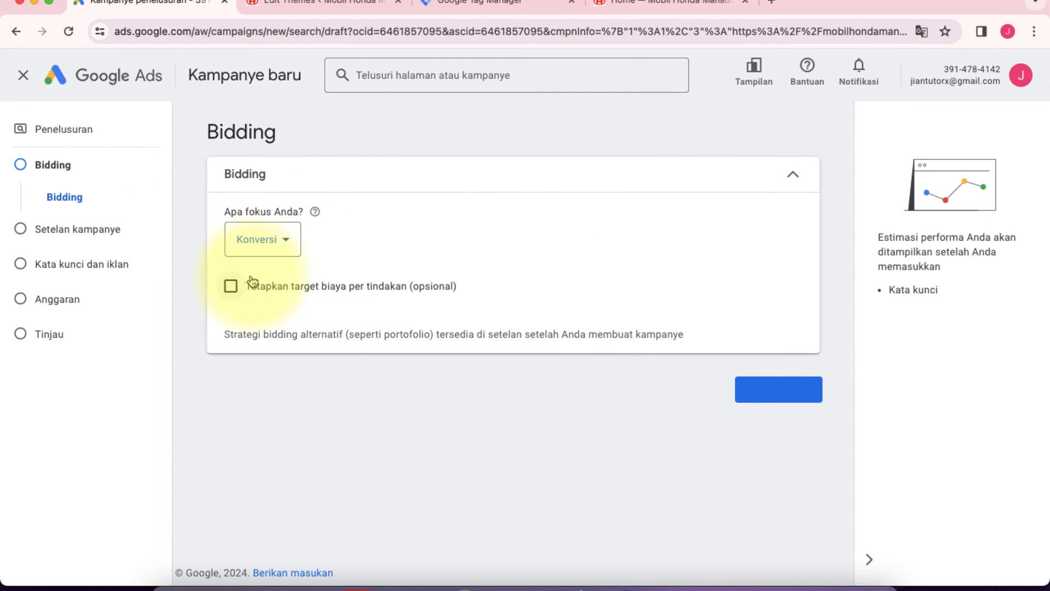
Step: Keep the bidding focus on "Konversi" without a target cost per action and continue to the campaign settings
click(232, 286)
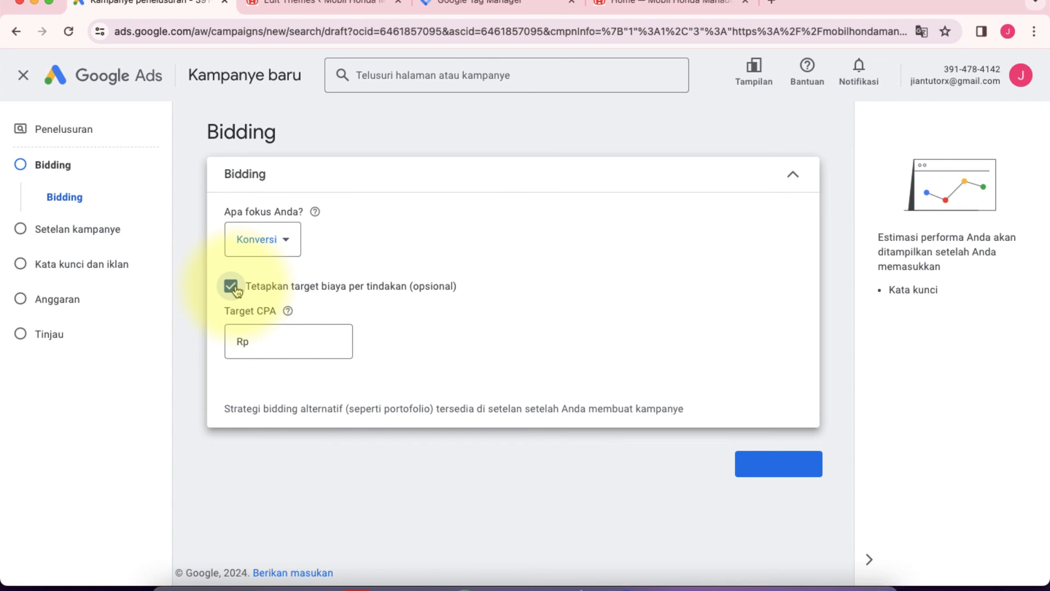
click(232, 287)
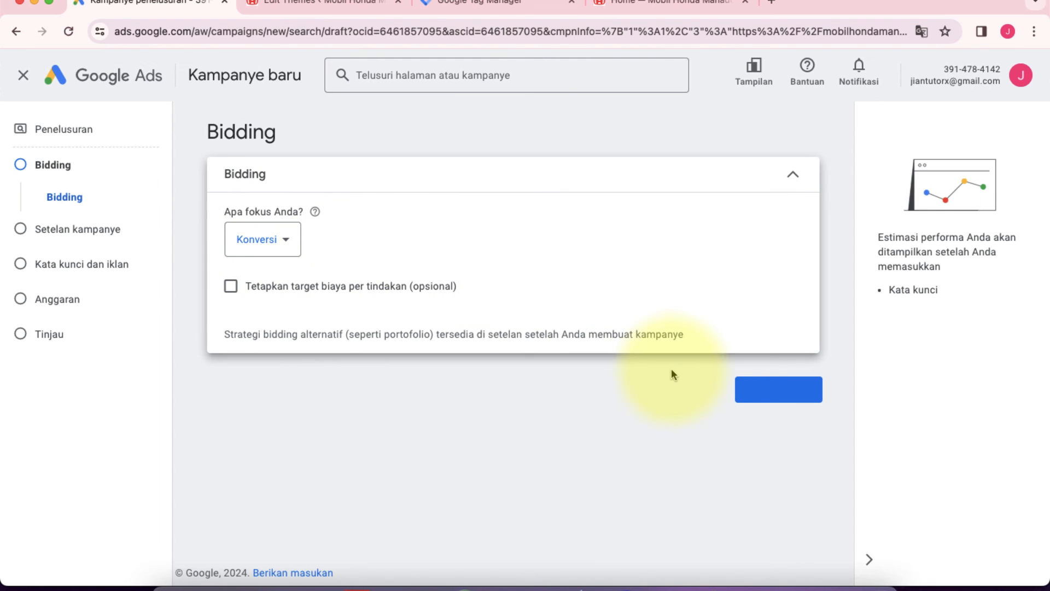
click(787, 398)
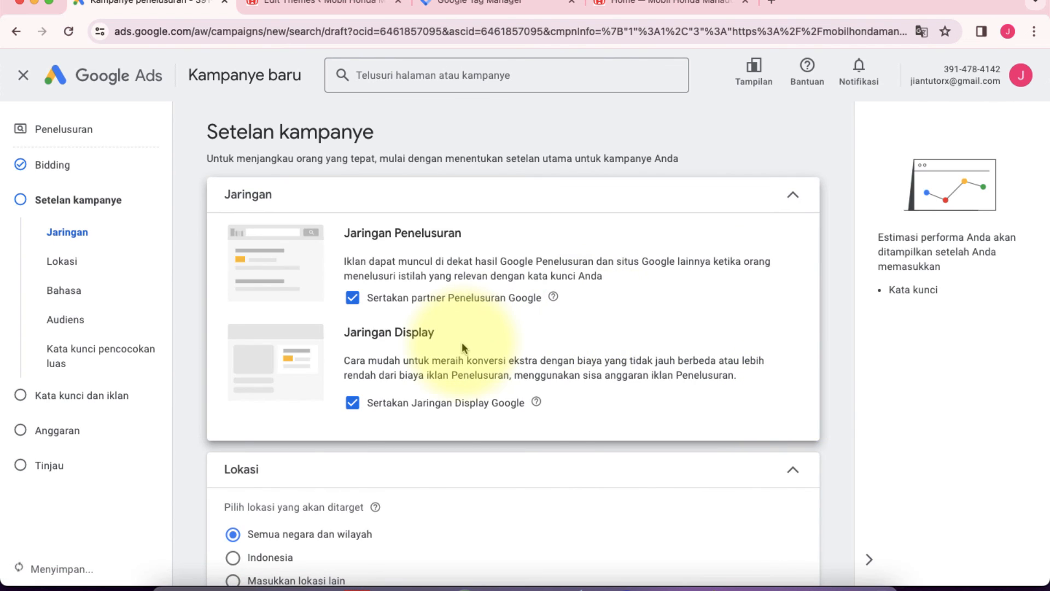
Step: Review the network, location, language and broad match keyword settings of the new search campaign
scroll(462, 345, down, 4)
scroll(375, 353, down, 4)
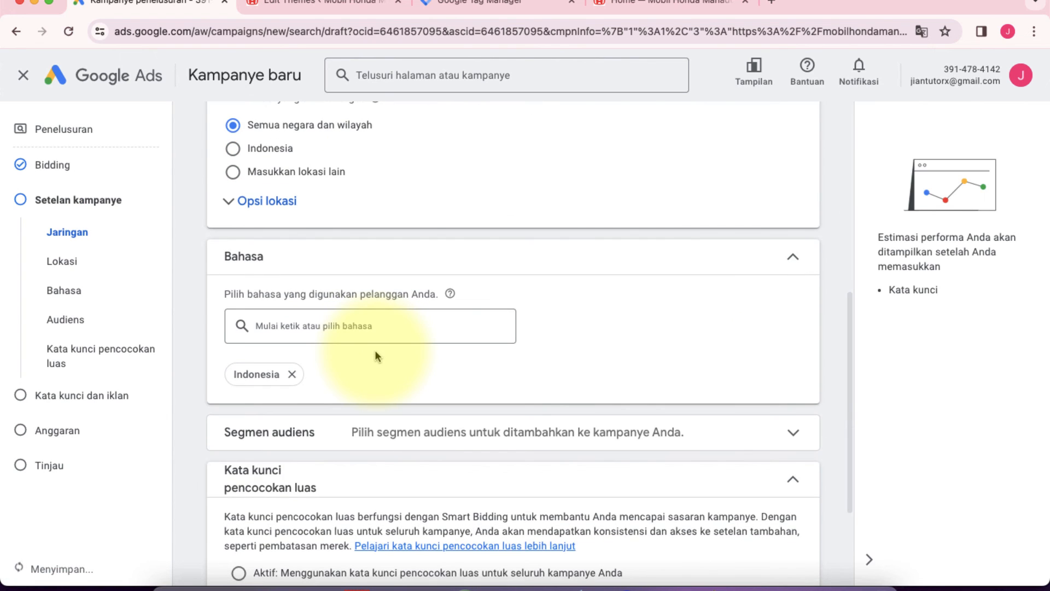
scroll(376, 355, down, 2)
scroll(376, 355, up, 10)
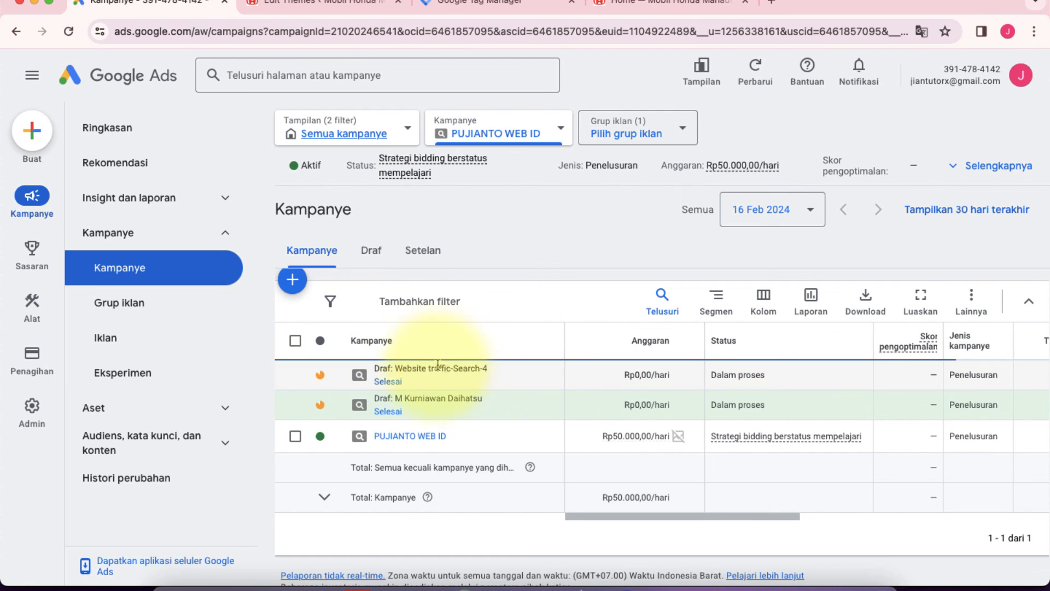
Step: Examine the WhatsApp button in the mobilhondamanado.com homepage's welcome section, checking the Google Ads campaign list in between
click(661, 3)
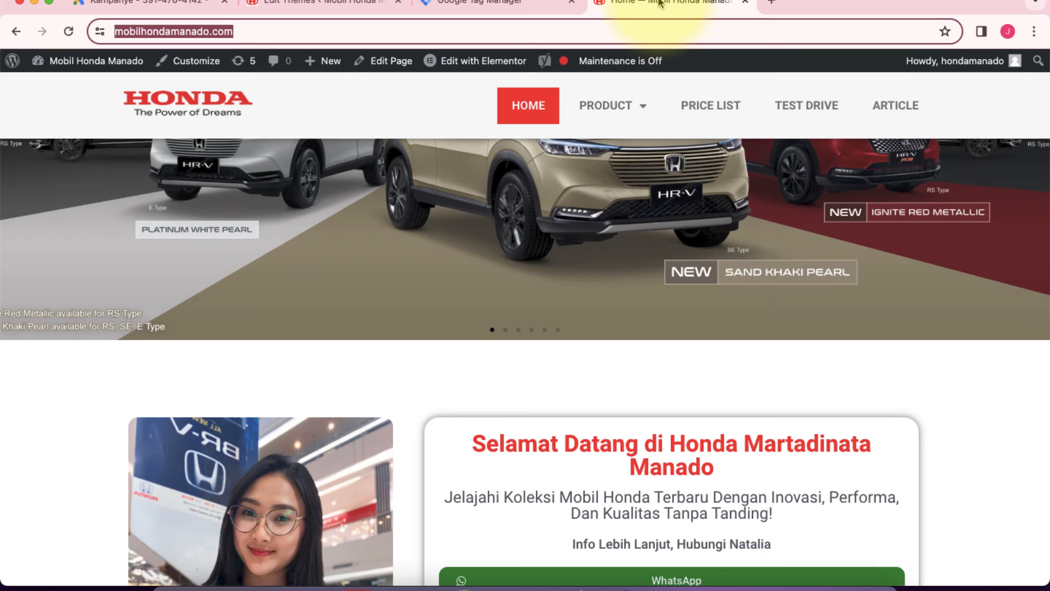
scroll(470, 240, down, 4)
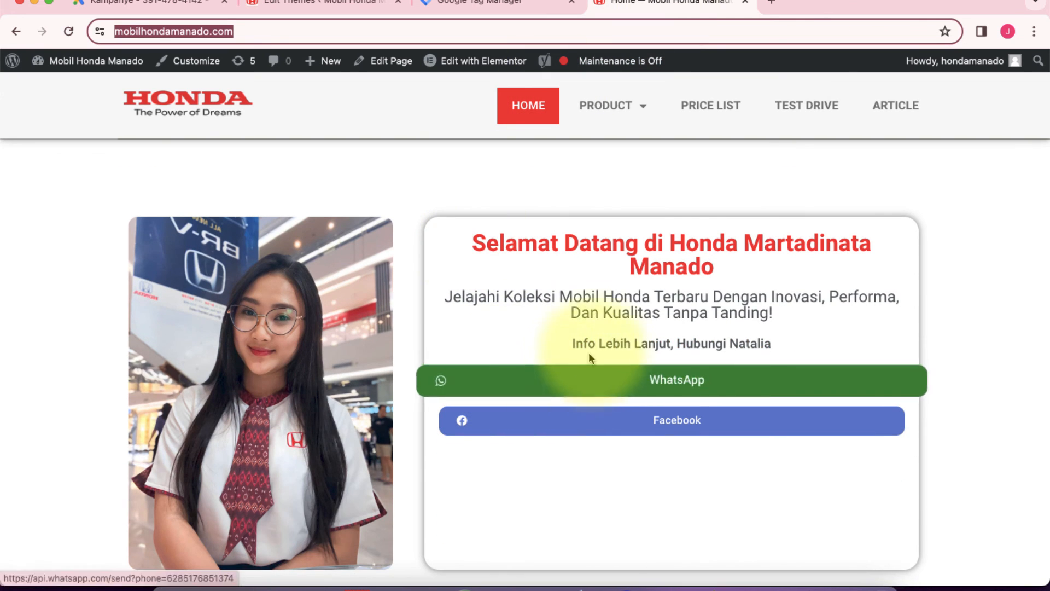
click(424, 185)
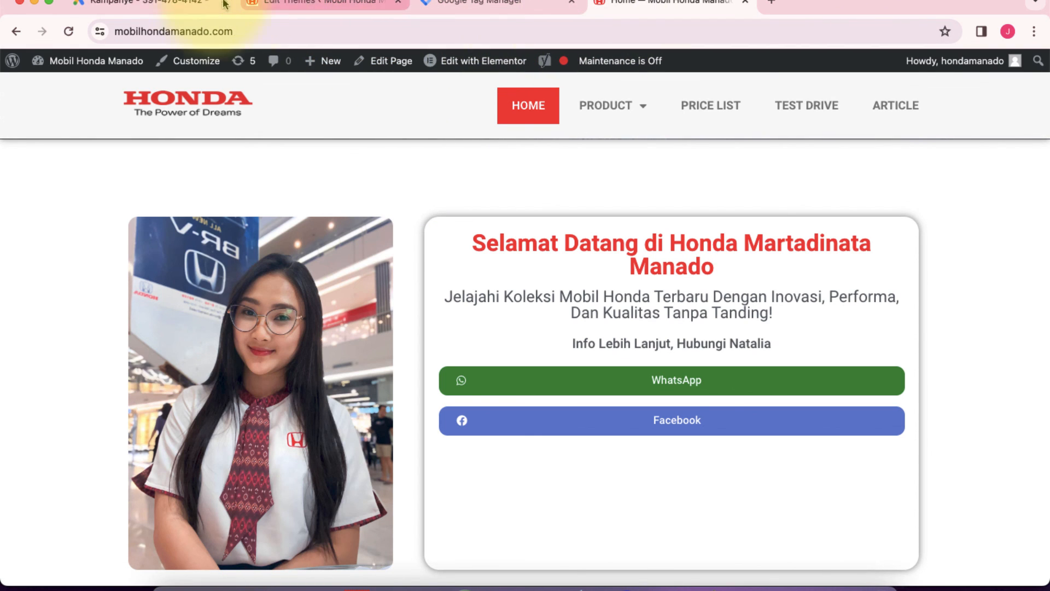
click(186, 5)
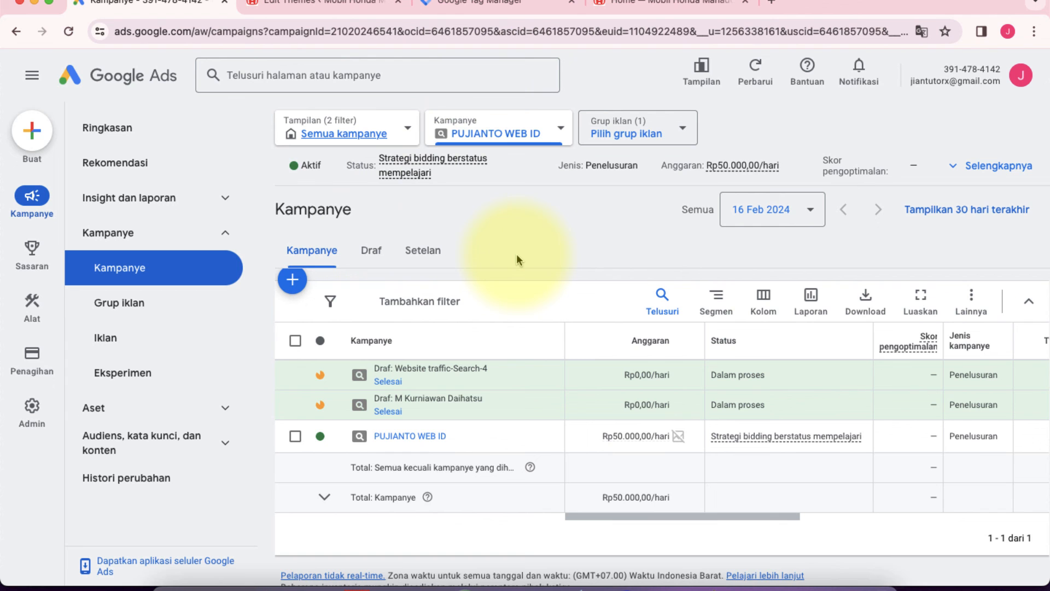
click(662, 4)
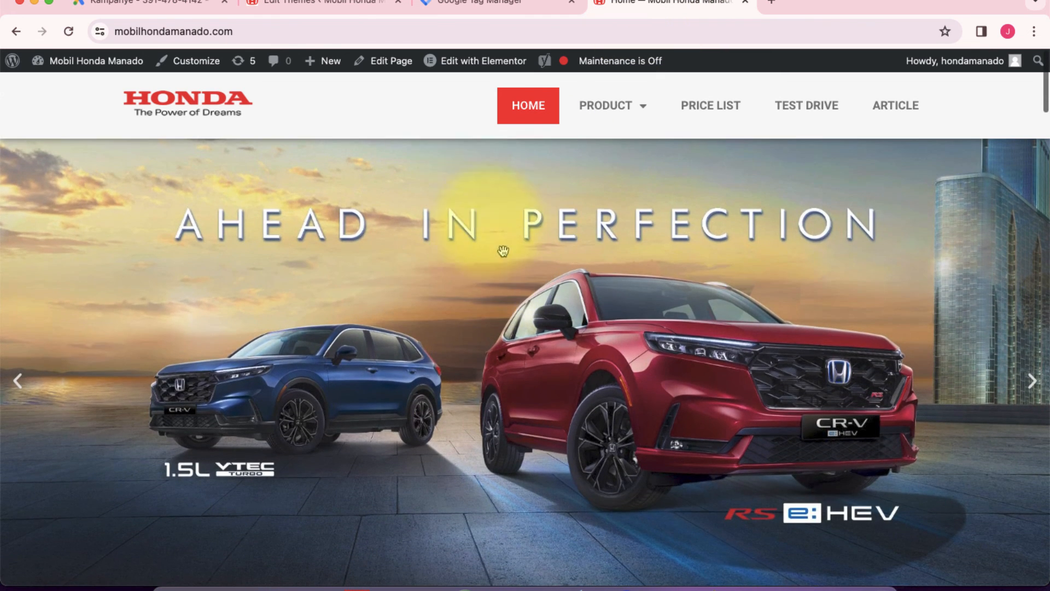
scroll(482, 334, down, 6)
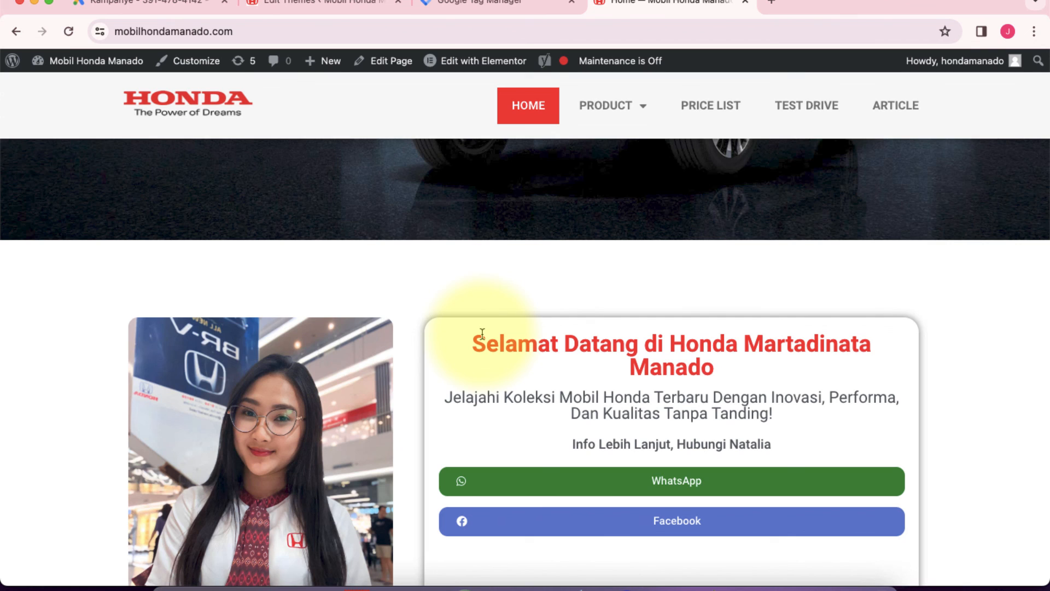